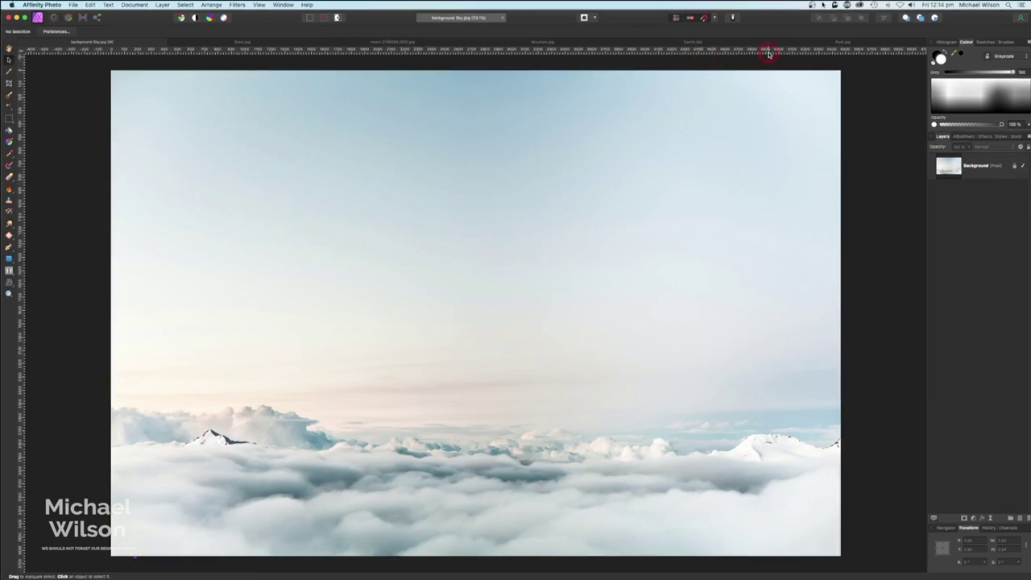
# Copy the Stars.jpg image and paste it as a new layer into background Sky.jpg.
pyautogui.click(282, 42)
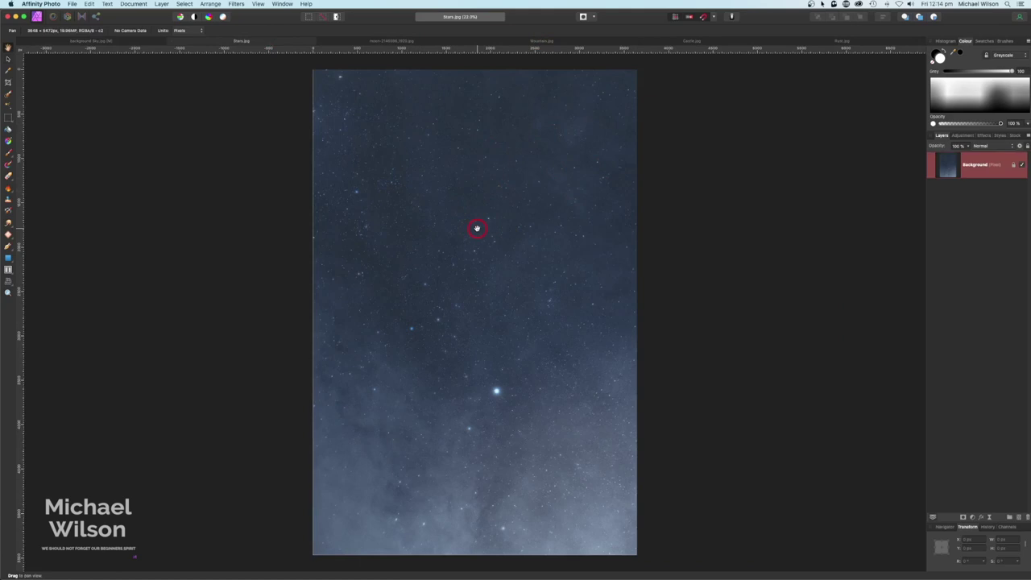
pyautogui.click(123, 42)
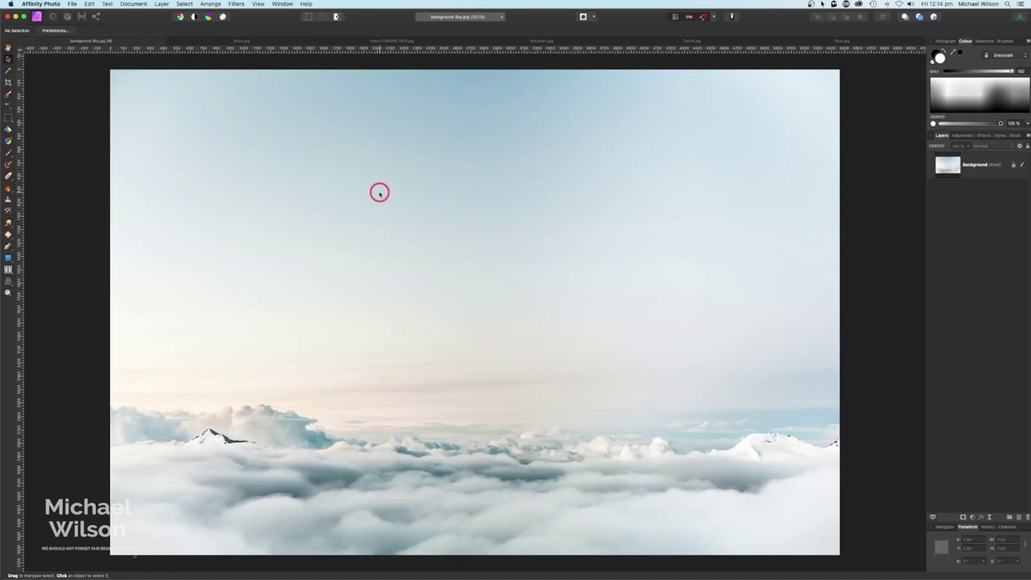
pyautogui.press('super+v')
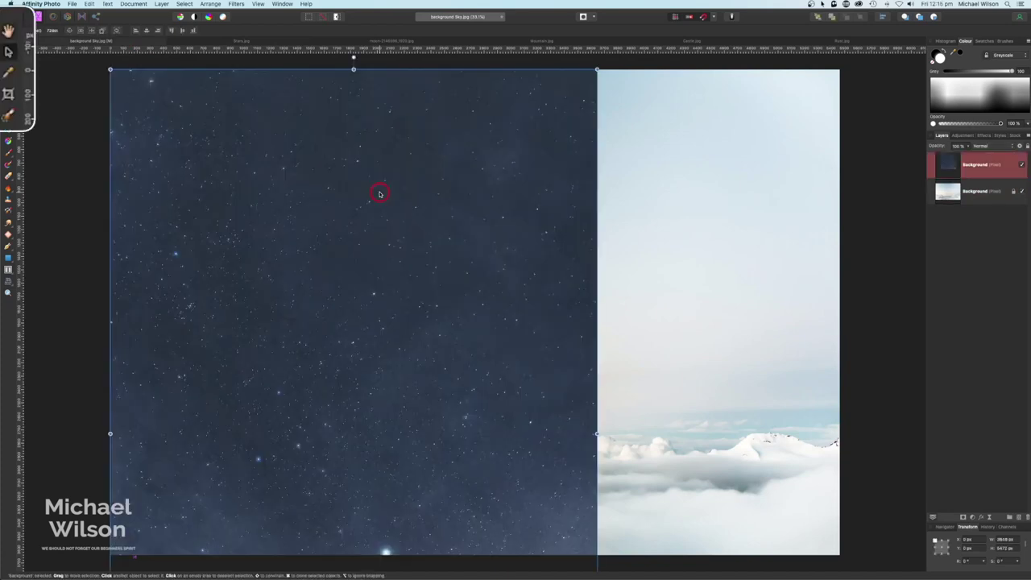
# Enlarge the pasted stars layer to about 5464 × 8196 px and shift it upward so it covers the whole canvas.
pyautogui.press('super+minus')
pyautogui.press('super+minus')
pyautogui.press('super+minus')
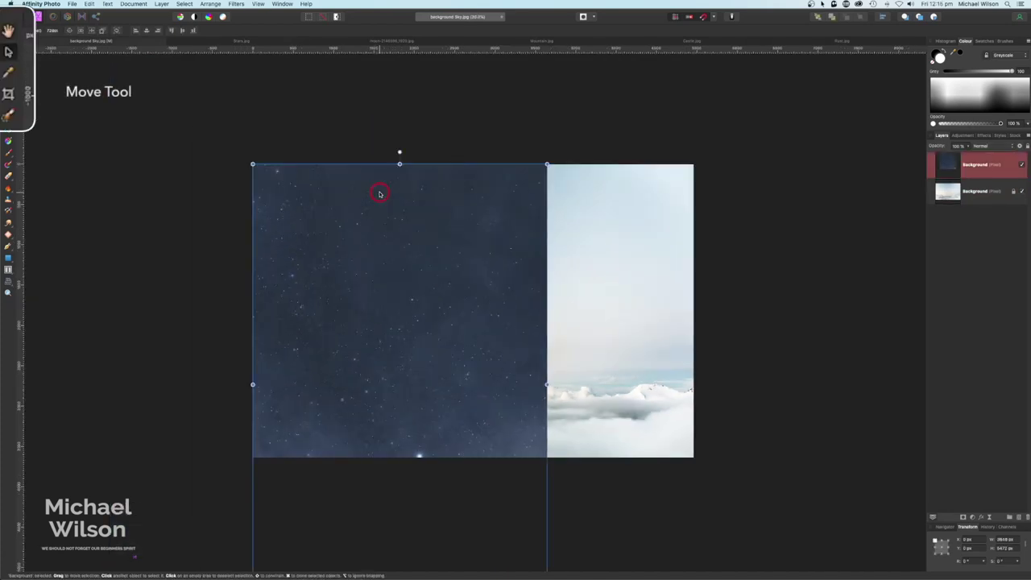
pyautogui.press('super+minus')
pyautogui.press('super+minus')
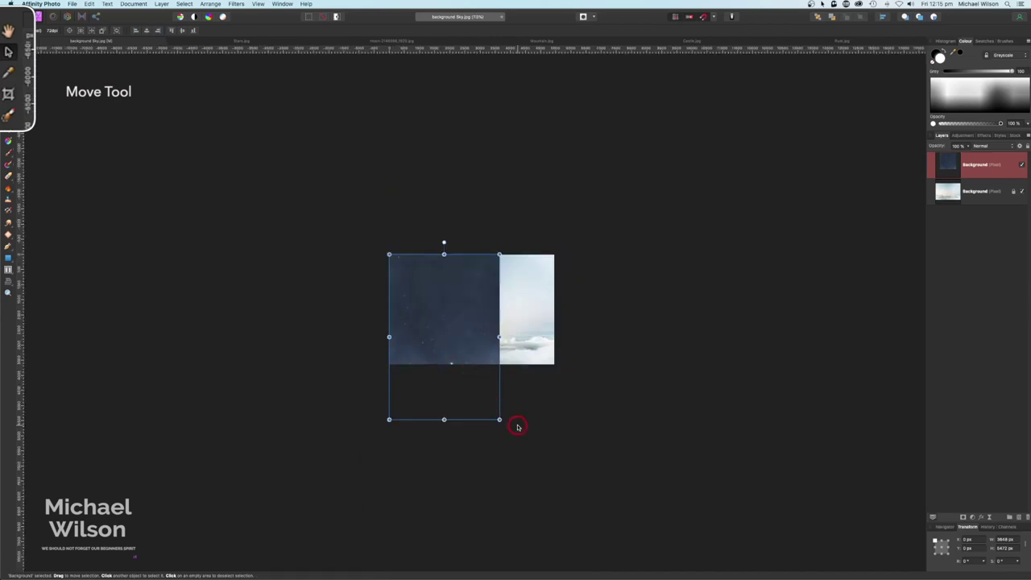
pyautogui.moveTo(500, 420); pyautogui.dragTo(594, 476)
pyautogui.moveTo(502, 465); pyautogui.dragTo(505, 417)
pyautogui.press('super+0')
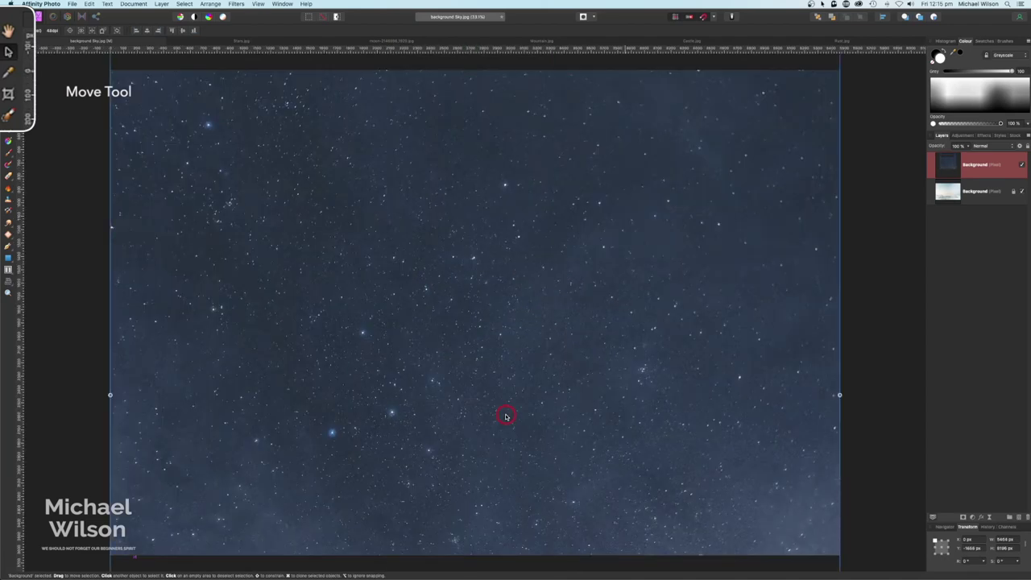
# Set the star image layer's blend mode to Soft Light and rename the layer Stars.
pyautogui.click(983, 147)
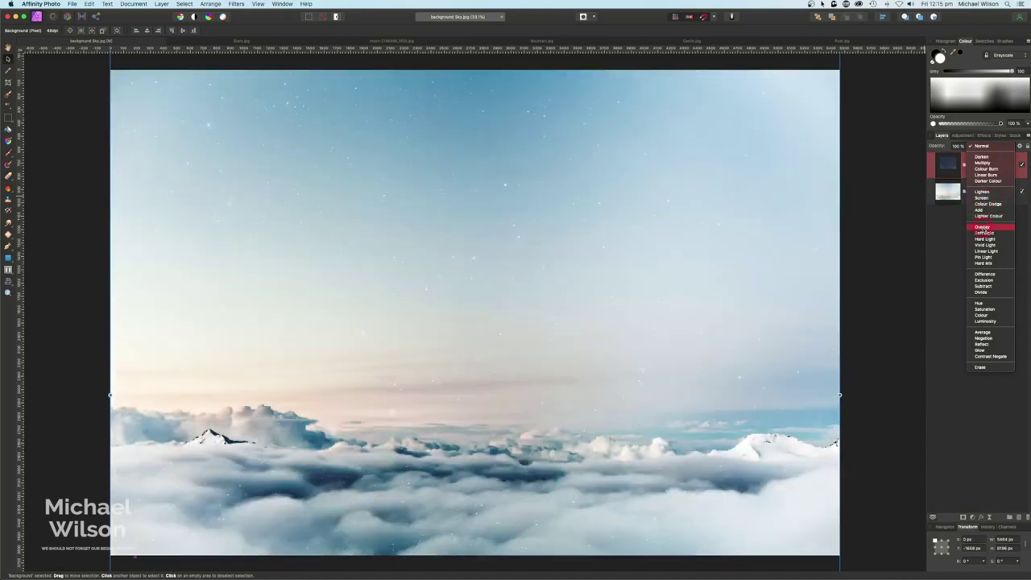
pyautogui.click(996, 212)
pyautogui.doubleClick(976, 164)
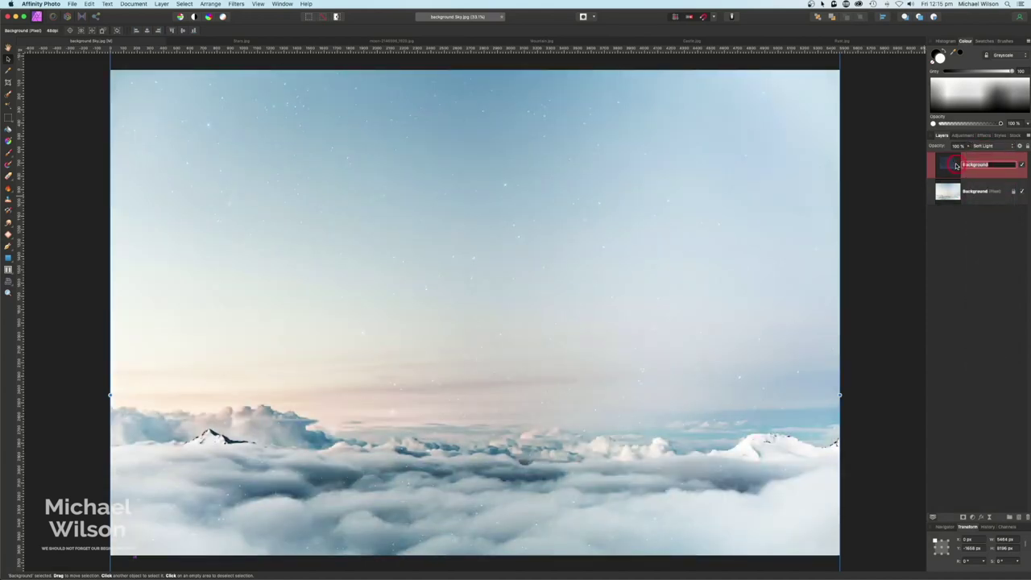
pyautogui.press('Return')
pyautogui.moveTo(952, 167); pyautogui.dragTo(220, 439)
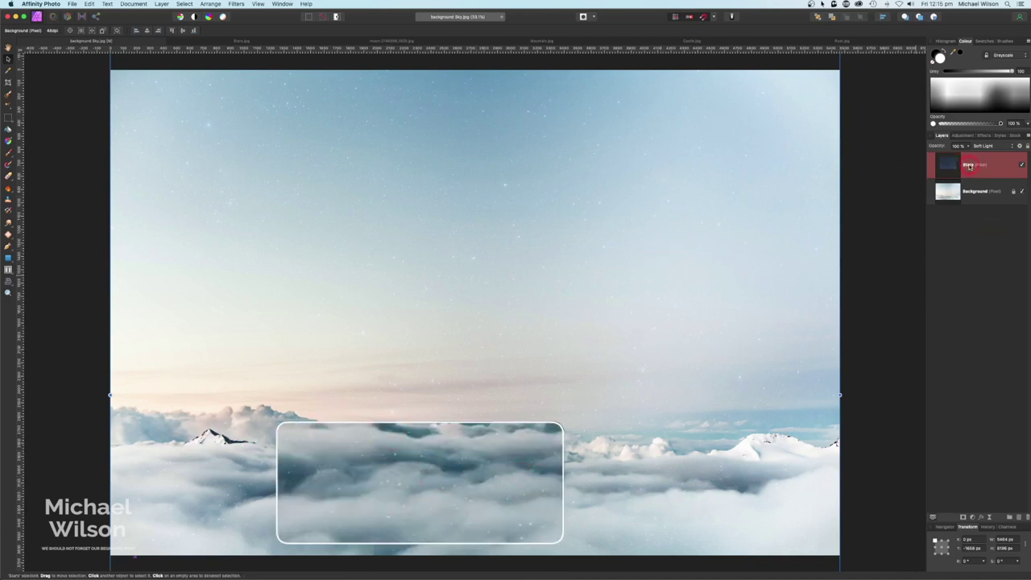
# Add a mask to the Stars layer and ready the Paint Brush with a soft Basic brush and black.
pyautogui.click(963, 516)
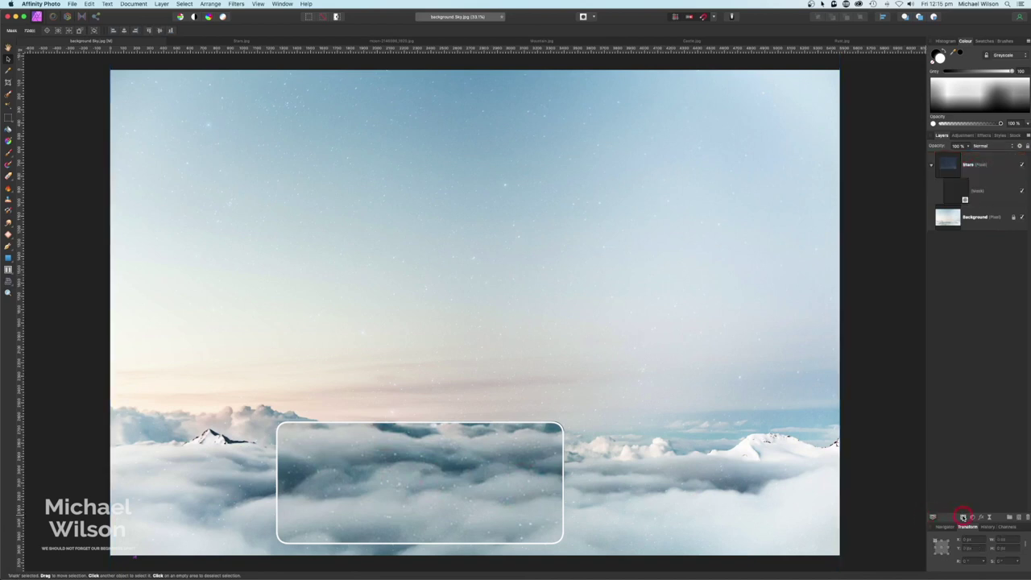
pyautogui.click(12, 151)
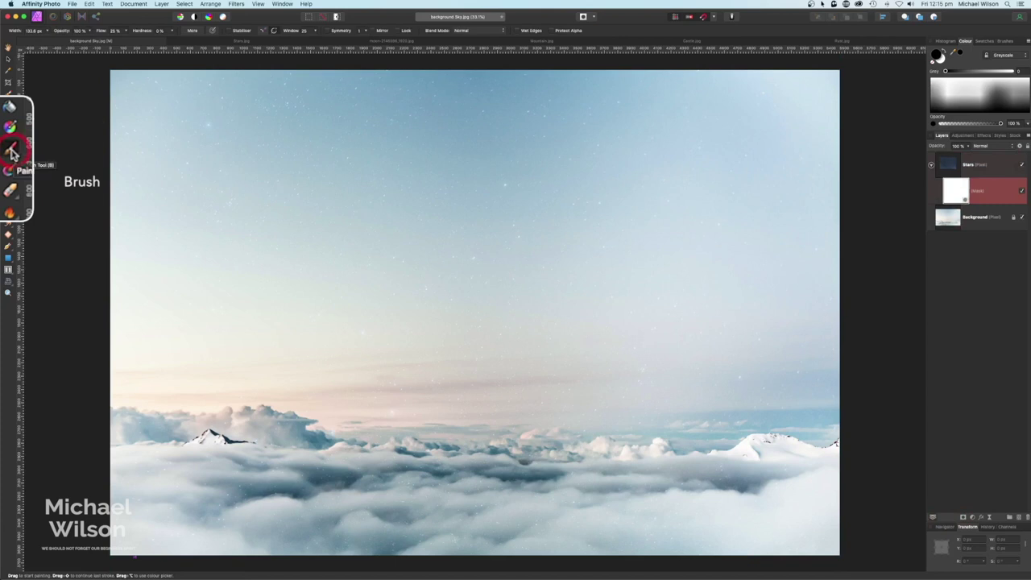
pyautogui.click(1016, 72)
pyautogui.click(1004, 41)
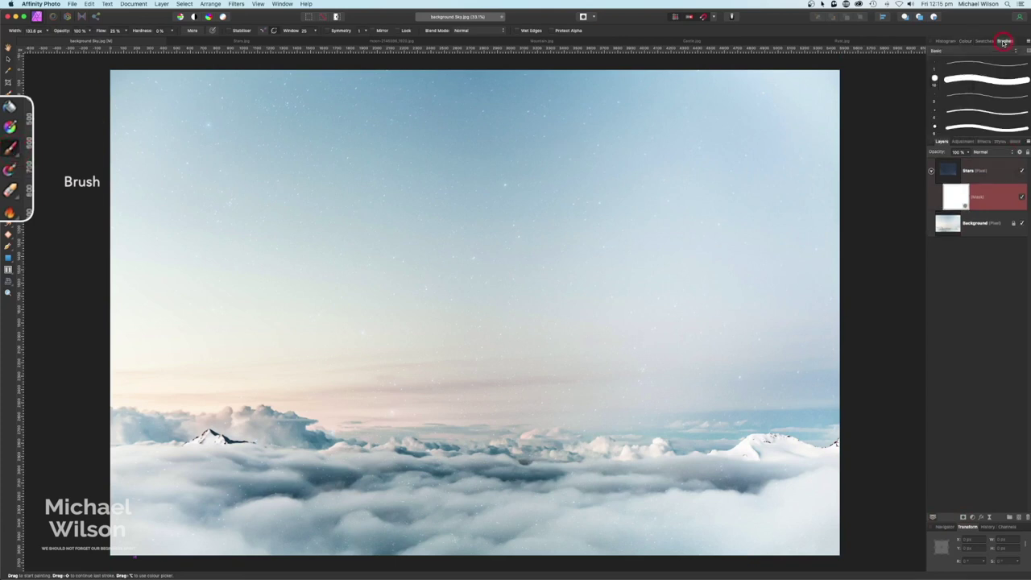
pyautogui.scroll(-5, 986, 88)
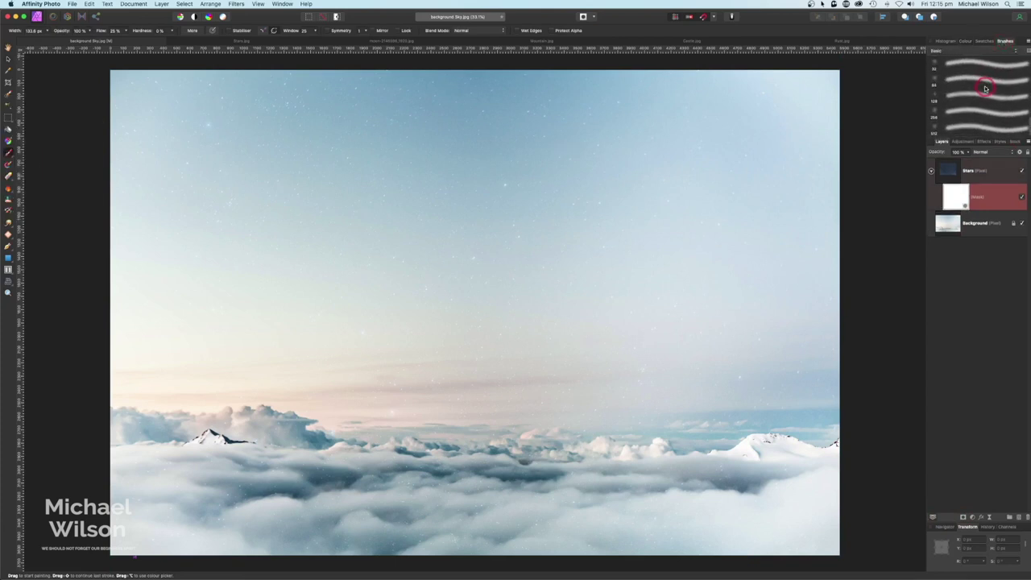
pyautogui.click(977, 113)
pyautogui.click(966, 41)
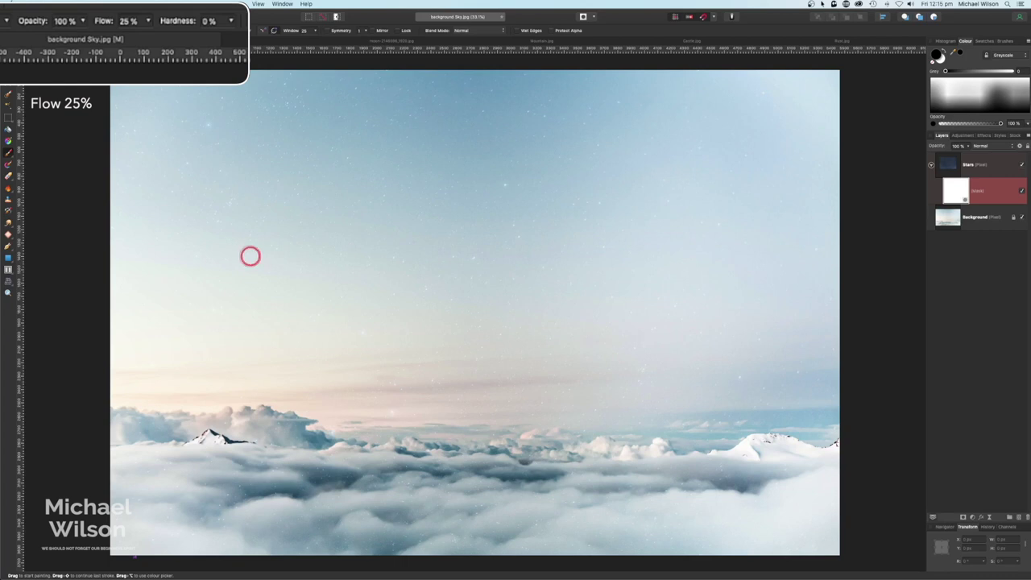
# Enlarge the brush and paint black on the Stars mask across the clouds to hide the stars there.
pyautogui.press(']')
pyautogui.press(']')
pyautogui.press(']')
pyautogui.press(']')
pyautogui.moveTo(242, 483)
pyautogui.mouseDown()
pyautogui.moveTo(405, 495)
pyautogui.moveTo(346, 511)
pyautogui.moveTo(207, 516)
pyautogui.moveTo(159, 474)
pyautogui.moveTo(297, 443)
pyautogui.moveTo(613, 494)
pyautogui.mouseUp()
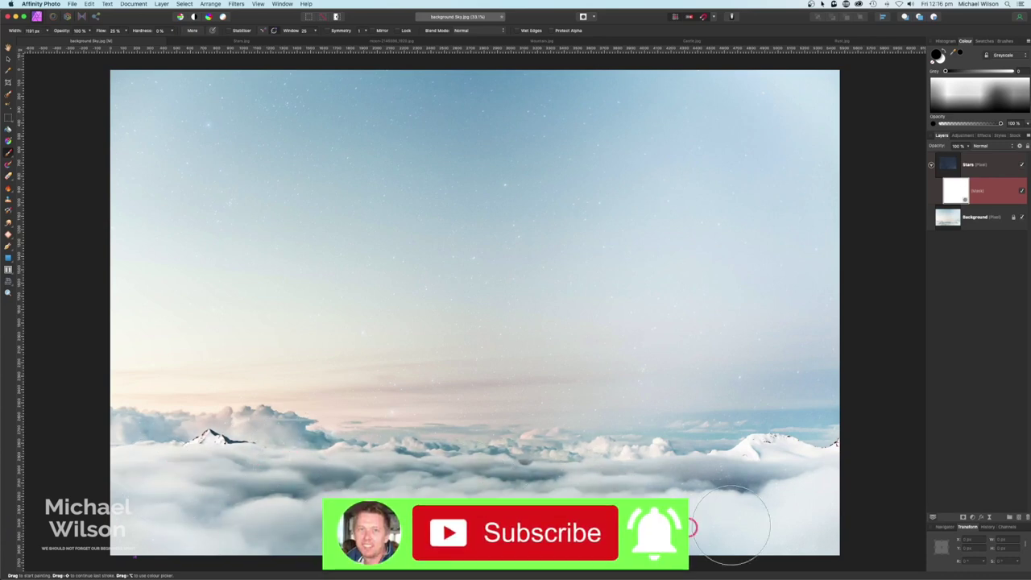
pyautogui.click(833, 470)
pyautogui.click(278, 443)
pyautogui.click(857, 511)
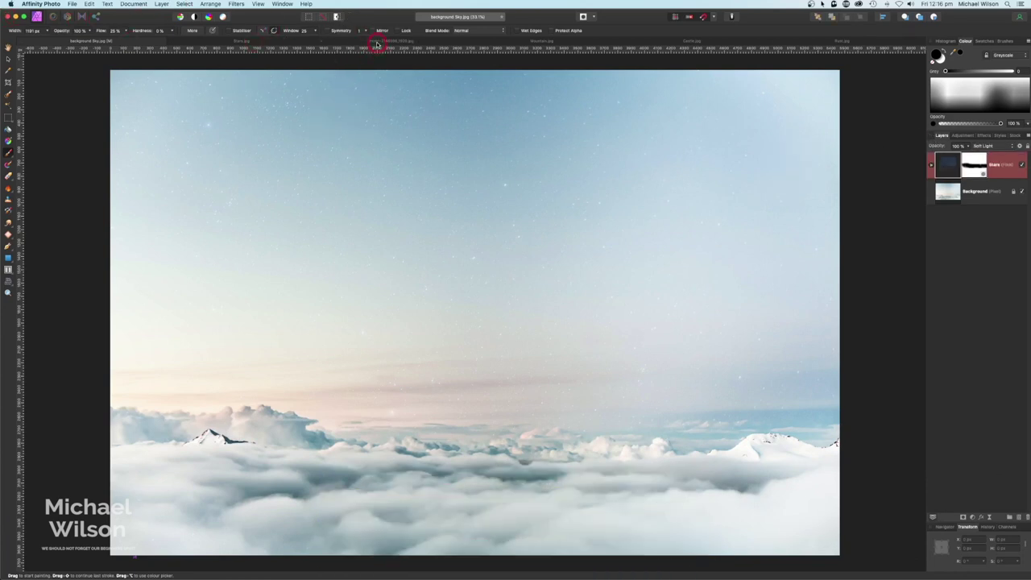
# Copy the moon image, paste it directly above the sky's Background layer, and set its blend mode to Screen.
pyautogui.click(376, 42)
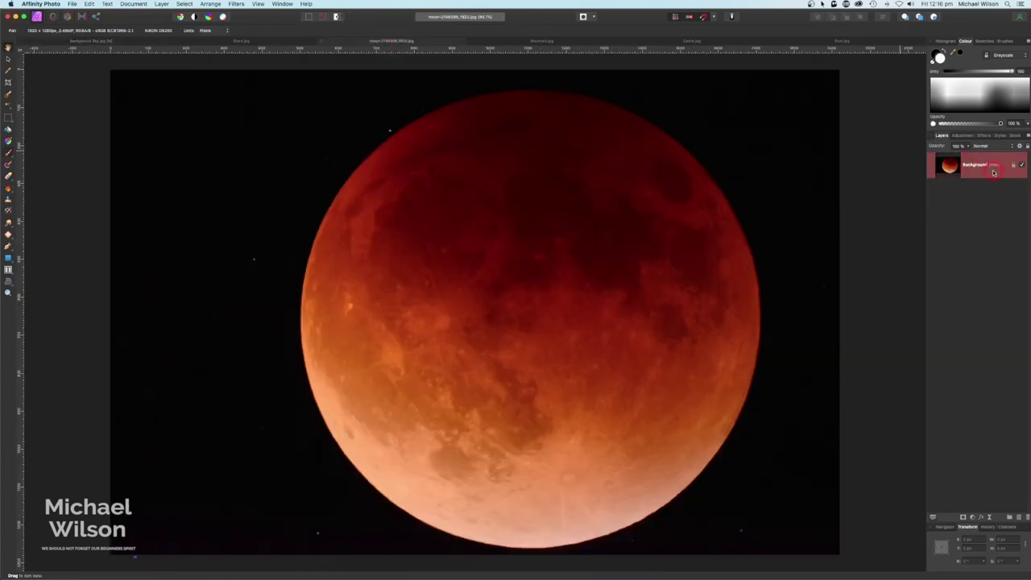
pyautogui.click(787, 120)
pyautogui.click(91, 42)
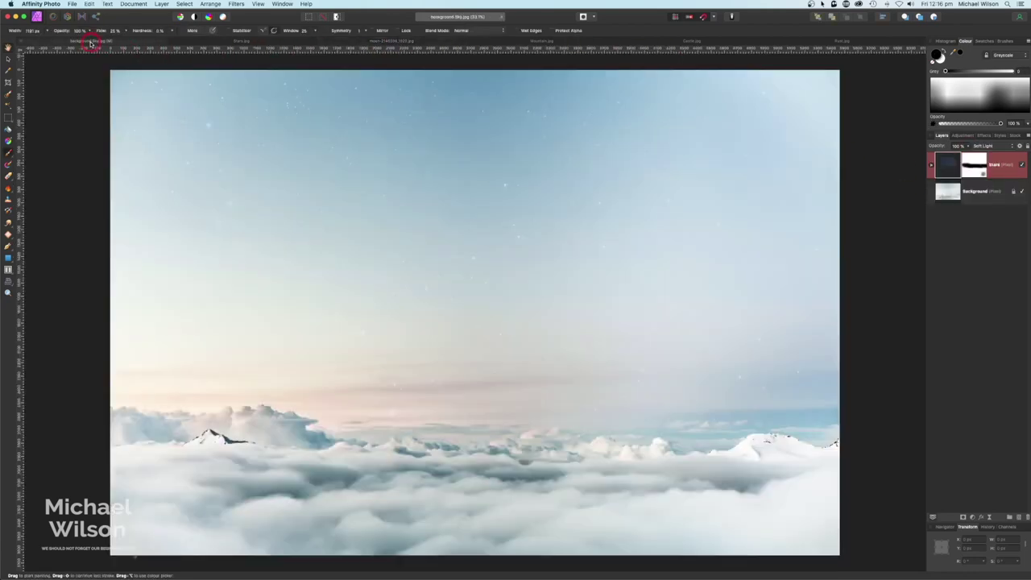
pyautogui.click(976, 192)
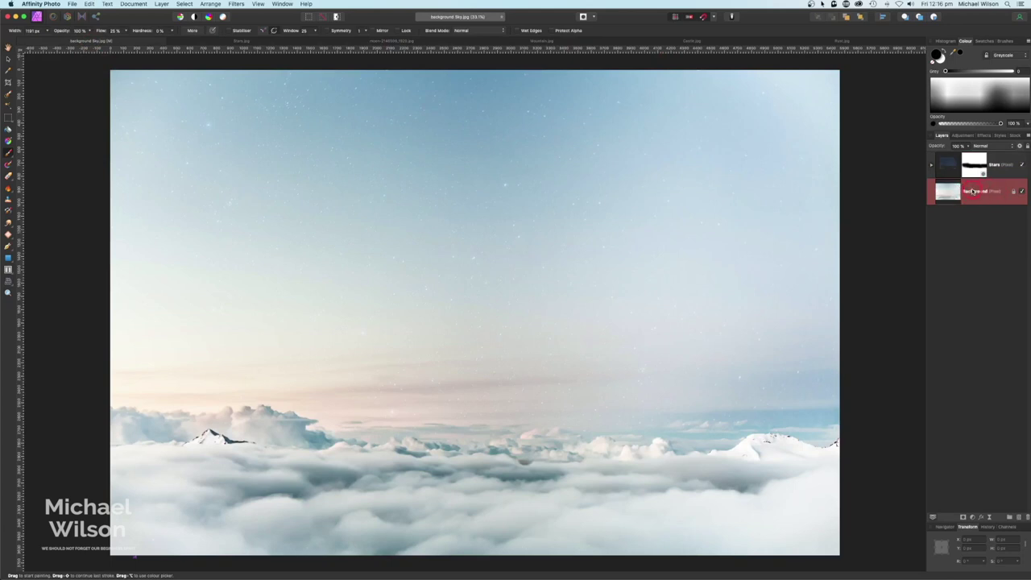
pyautogui.press('super+v')
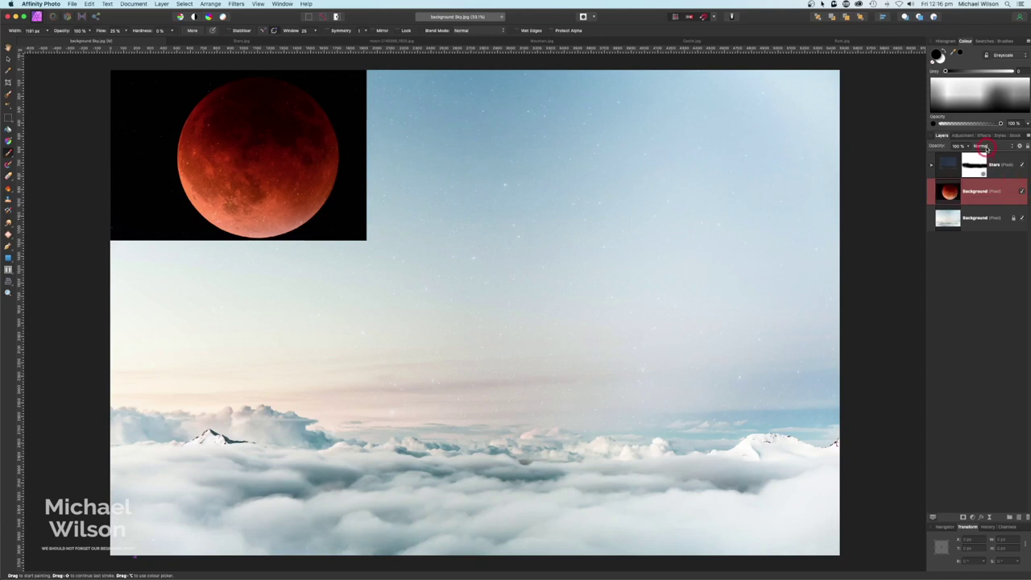
pyautogui.click(987, 149)
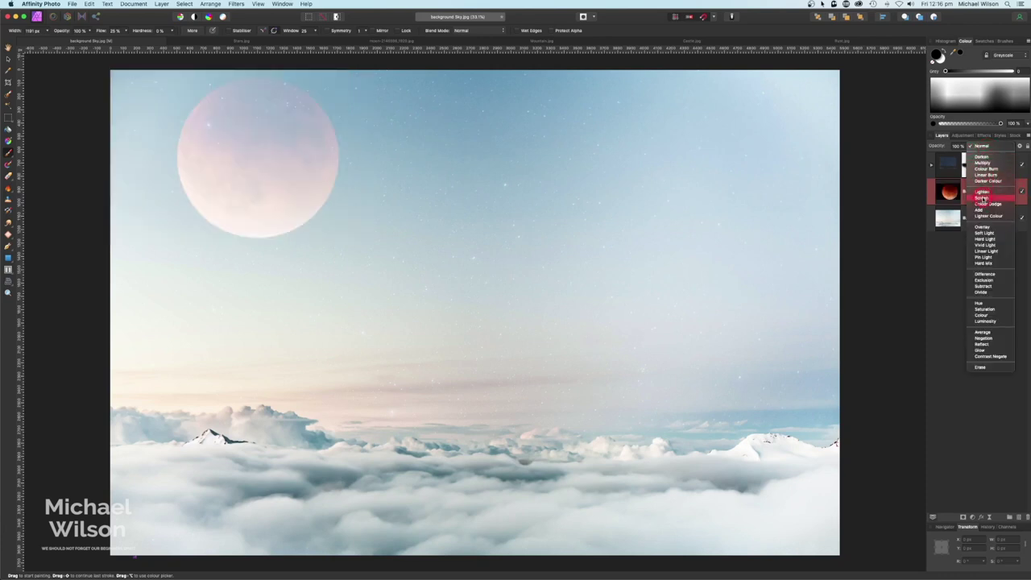
pyautogui.click(983, 197)
# Enlarge the moon layer to about 4096 × 2731 px and rotate it to -90°.
pyautogui.click(9, 55)
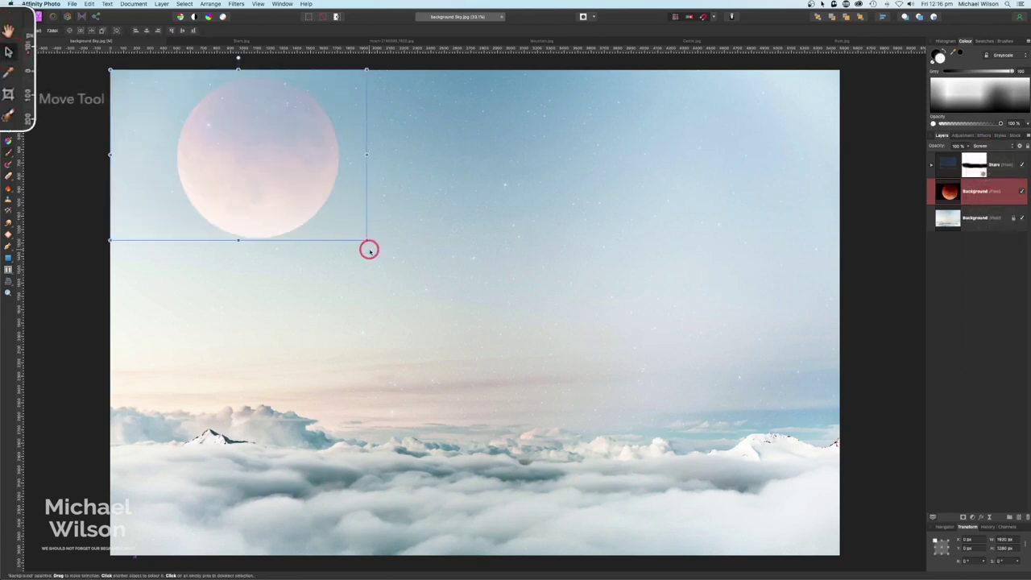
pyautogui.moveTo(364, 242); pyautogui.dragTo(657, 434)
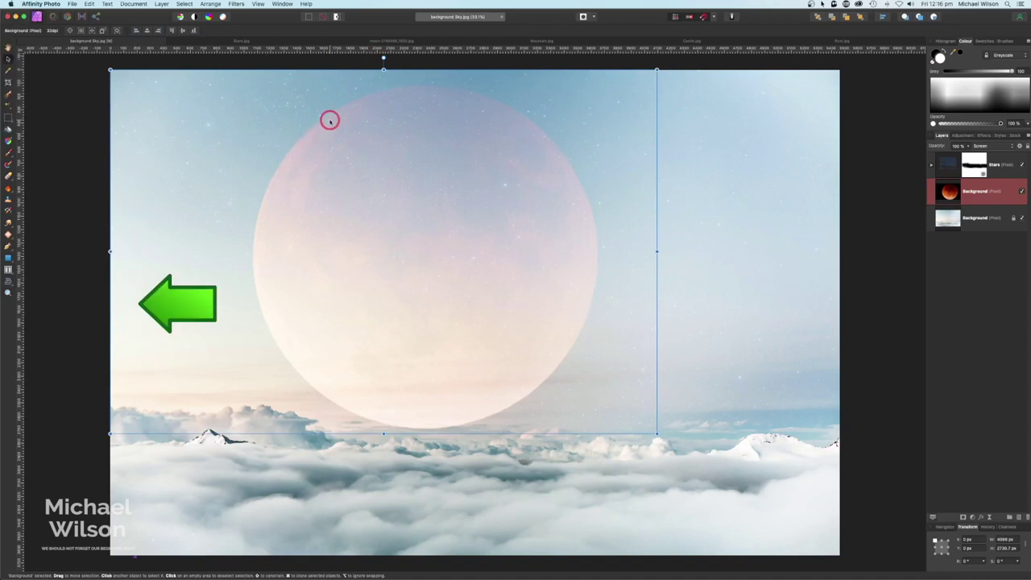
pyautogui.moveTo(383, 58); pyautogui.dragTo(516, 239)
# Position the moon in the right part of the sky above the clouds and scale it down to about 3600 × 2400 px.
pyautogui.moveTo(370, 239); pyautogui.dragTo(650, 212)
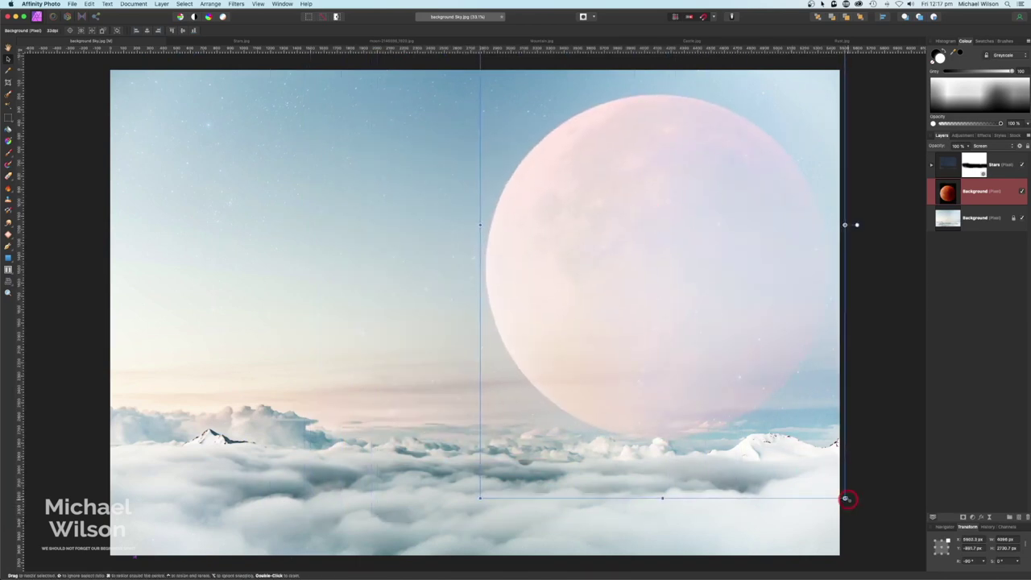
pyautogui.moveTo(842, 499); pyautogui.dragTo(810, 446)
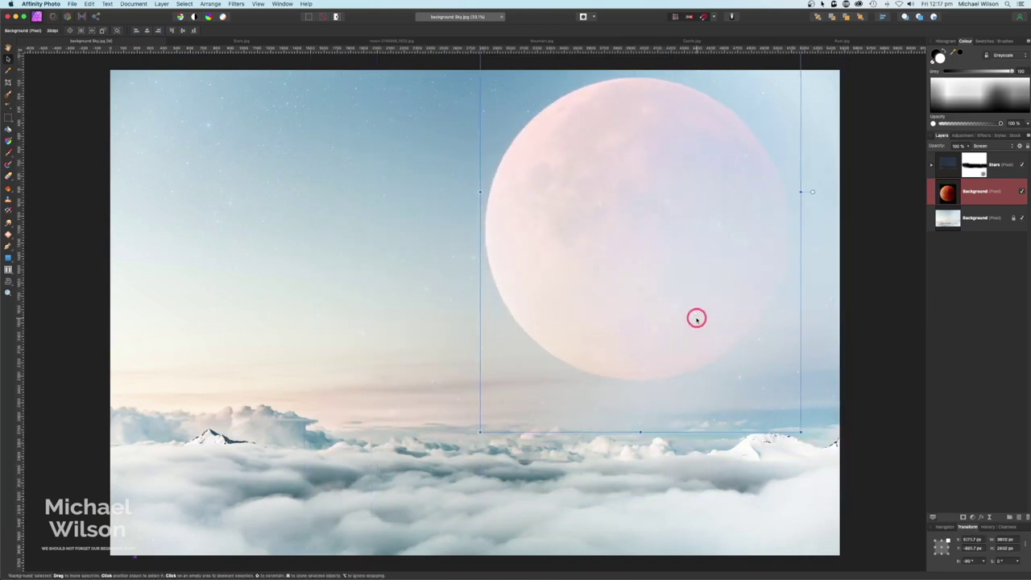
pyautogui.moveTo(709, 336); pyautogui.dragTo(720, 346)
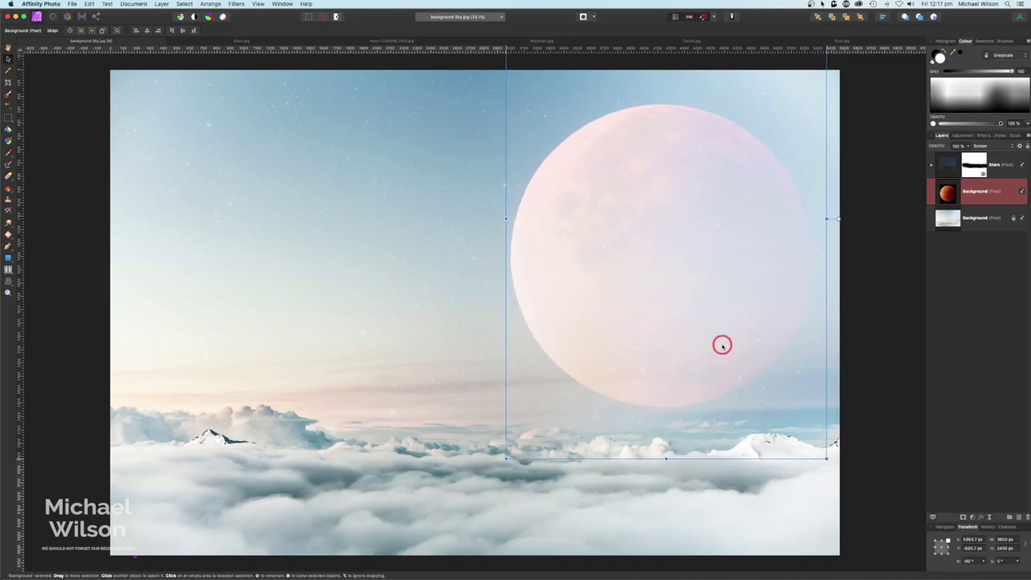
pyautogui.click(880, 309)
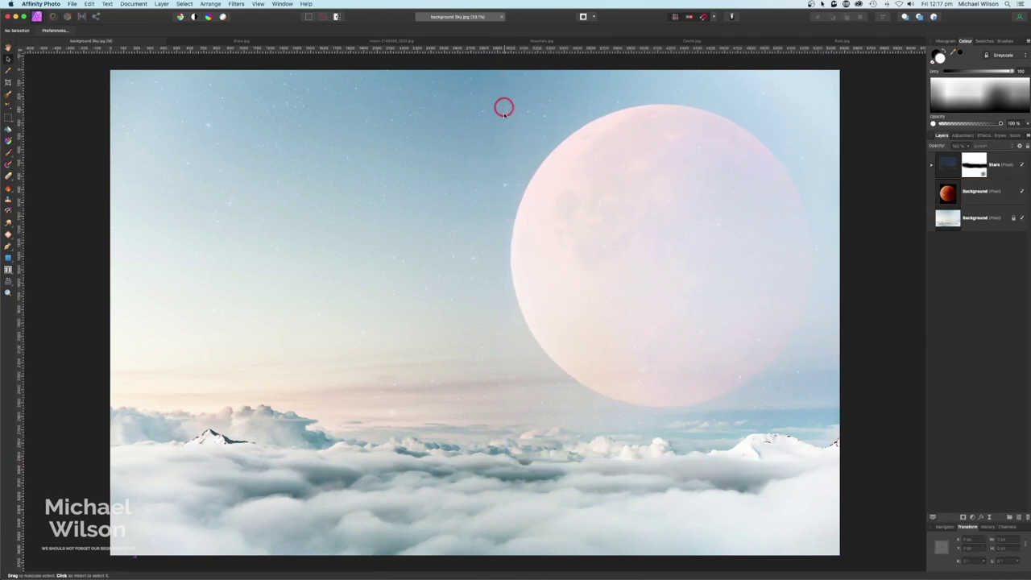
# In the moon layer's blend options, lower the dark end of the source layer range to about 24% output.
pyautogui.click(990, 195)
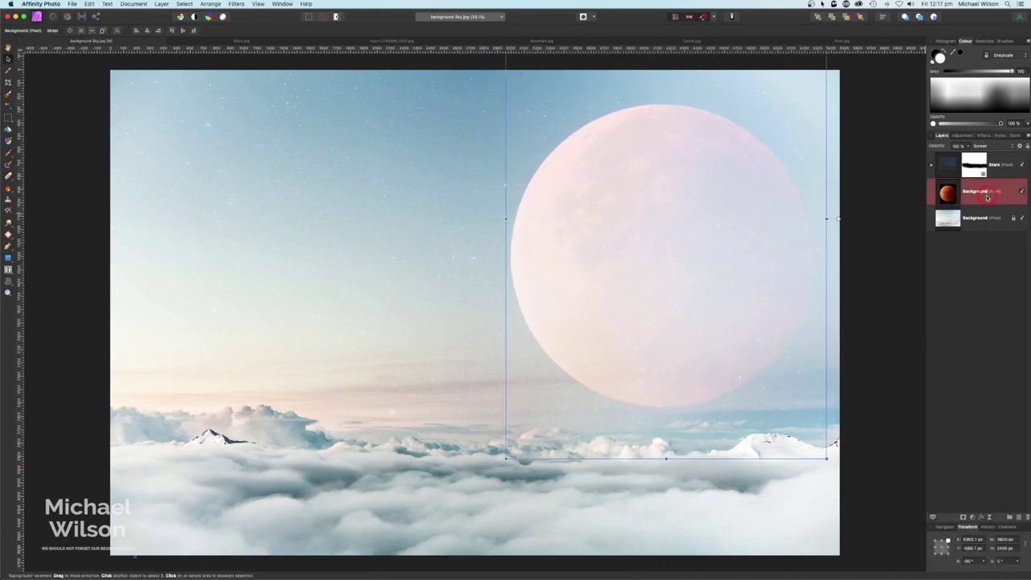
pyautogui.click(1020, 146)
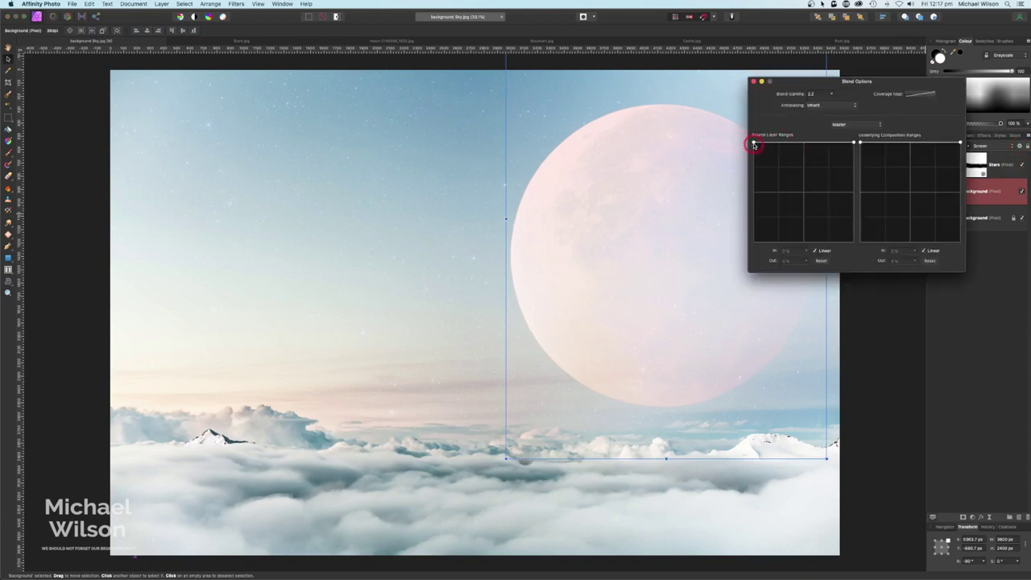
pyautogui.moveTo(754, 144); pyautogui.dragTo(757, 218)
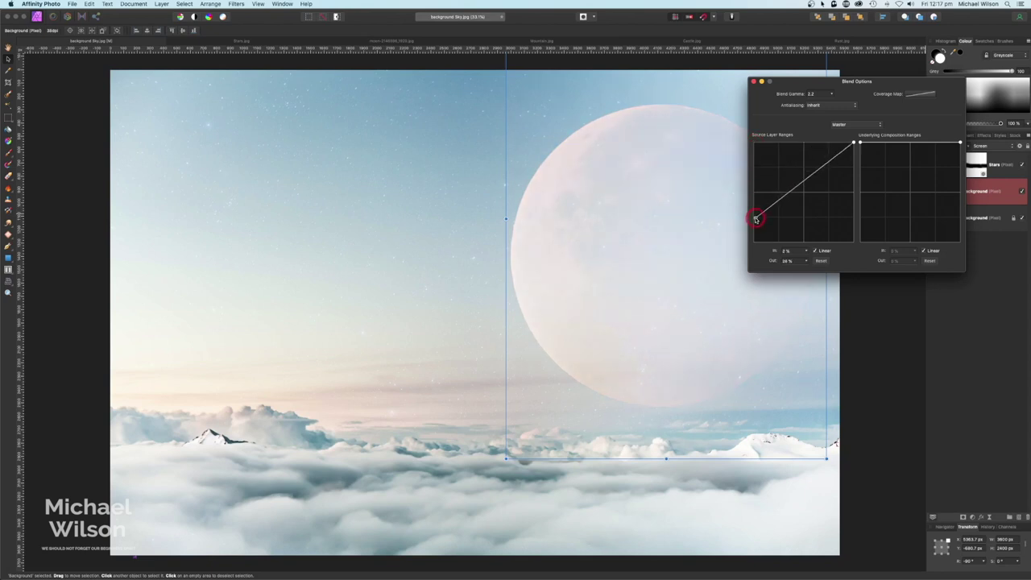
pyautogui.press('Return')
pyautogui.click(900, 298)
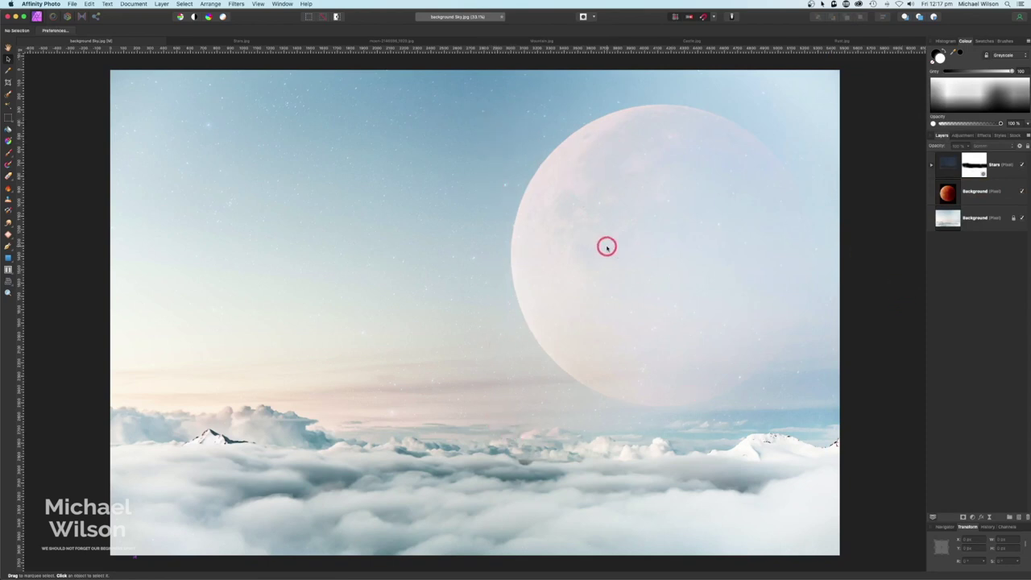
# In Mountain.jpg, select the sky around the peaks with the Flood Select tool at about 8% tolerance.
pyautogui.click(500, 42)
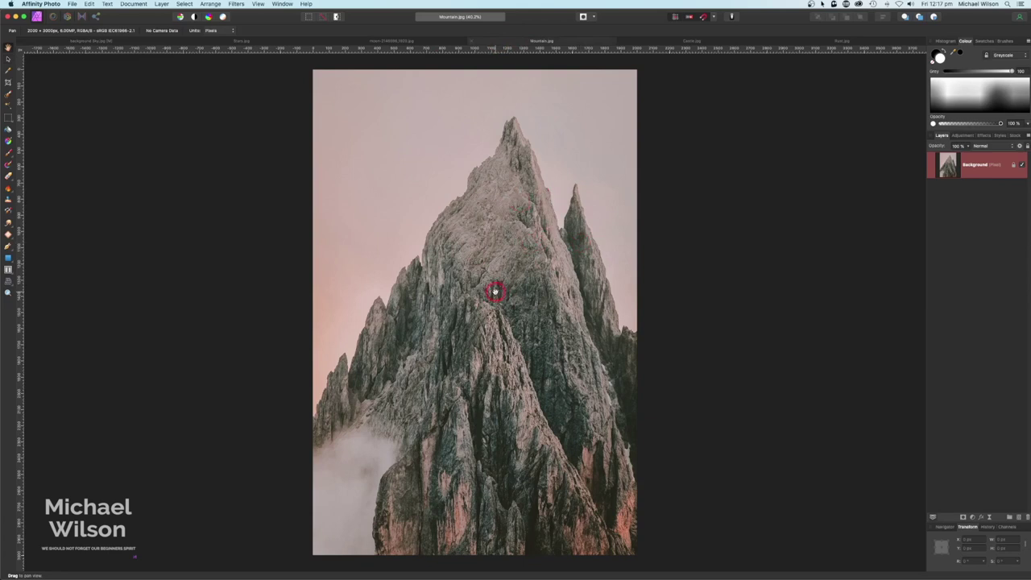
pyautogui.click(12, 110)
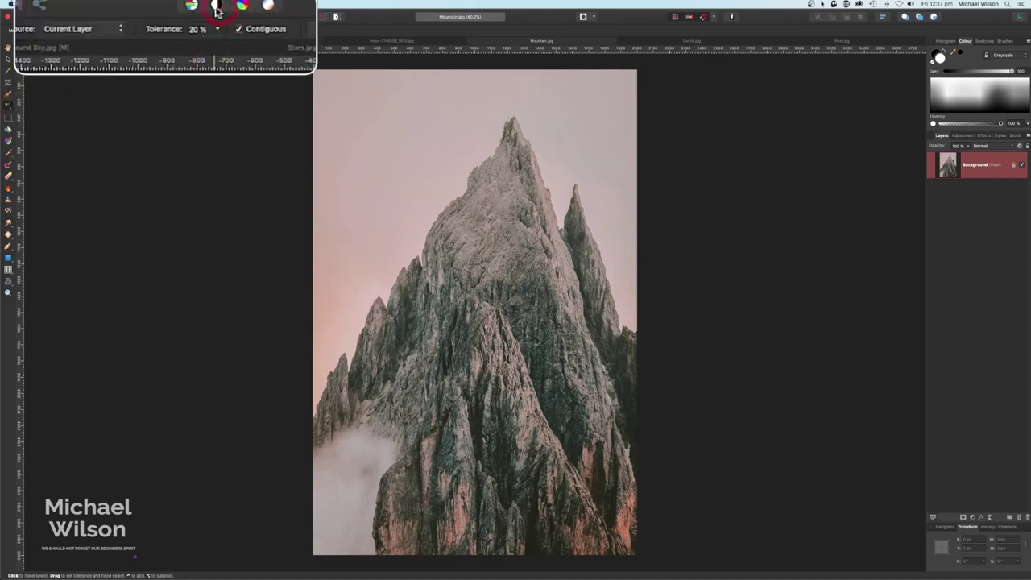
pyautogui.moveTo(177, 32); pyautogui.dragTo(163, 30)
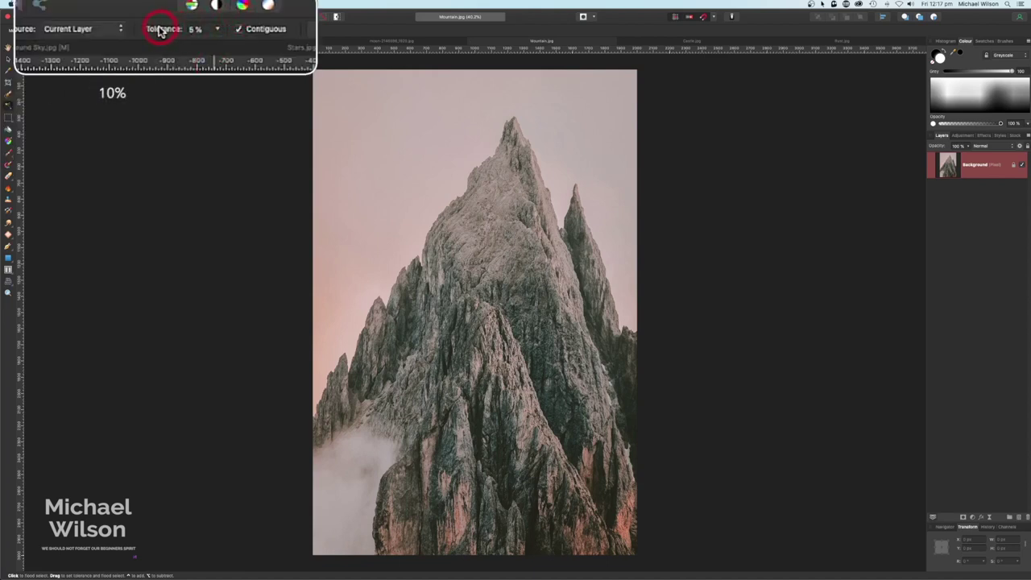
pyautogui.click(415, 176)
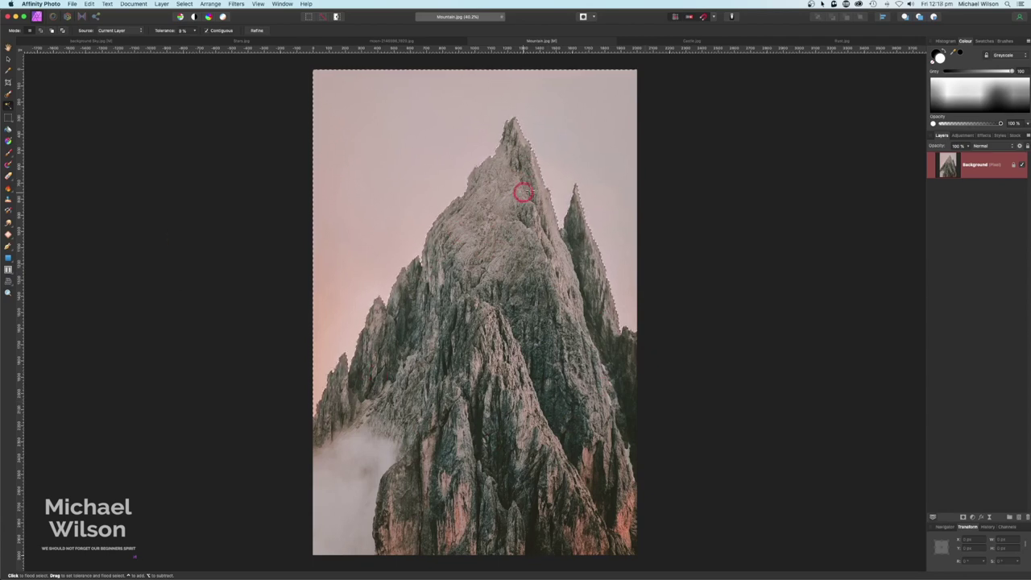
# Delete the selected sky and rotate the mountain 180° so that its peak points downward.
pyautogui.press('Delete')
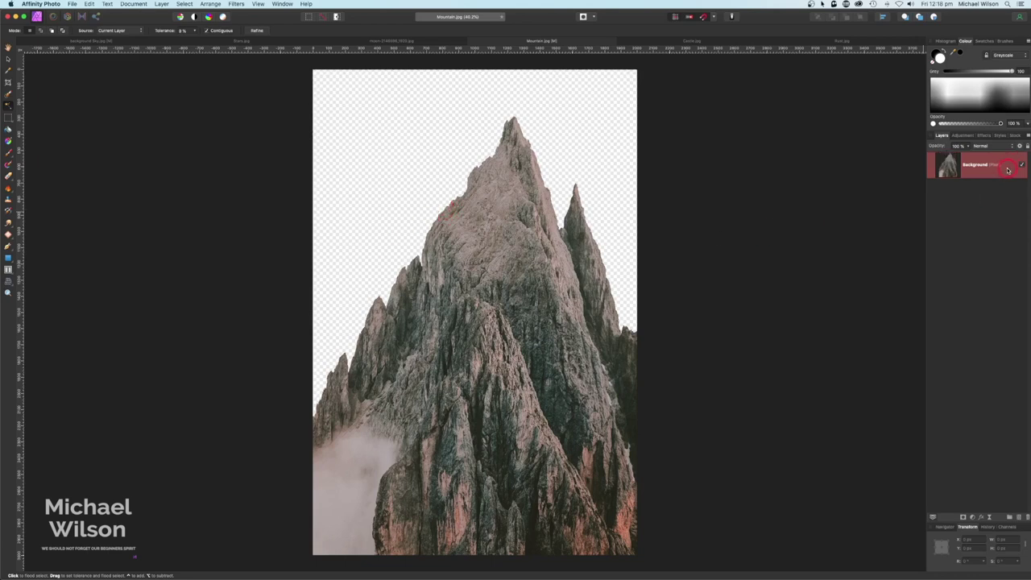
pyautogui.press('v')
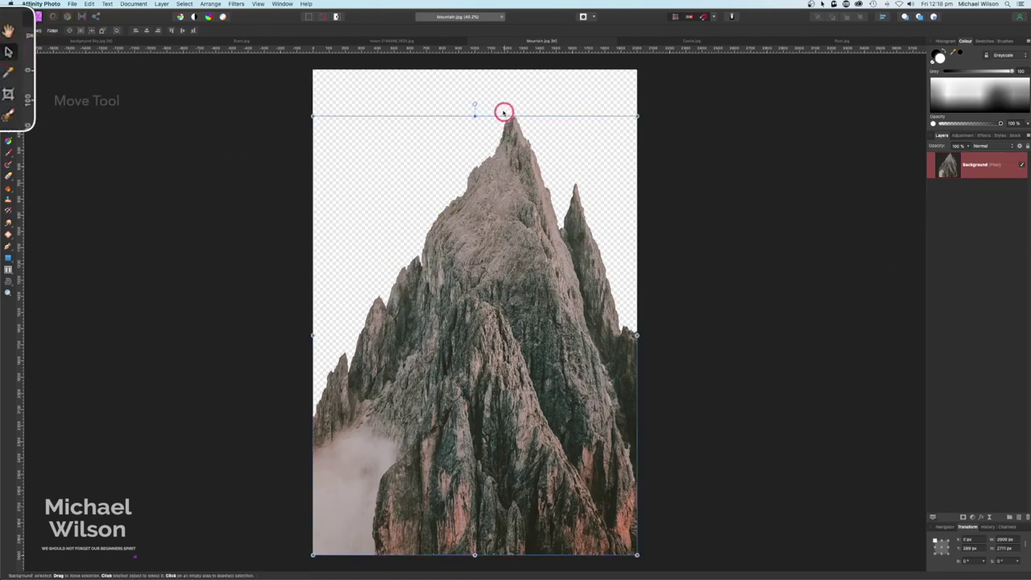
pyautogui.moveTo(475, 103); pyautogui.dragTo(473, 376)
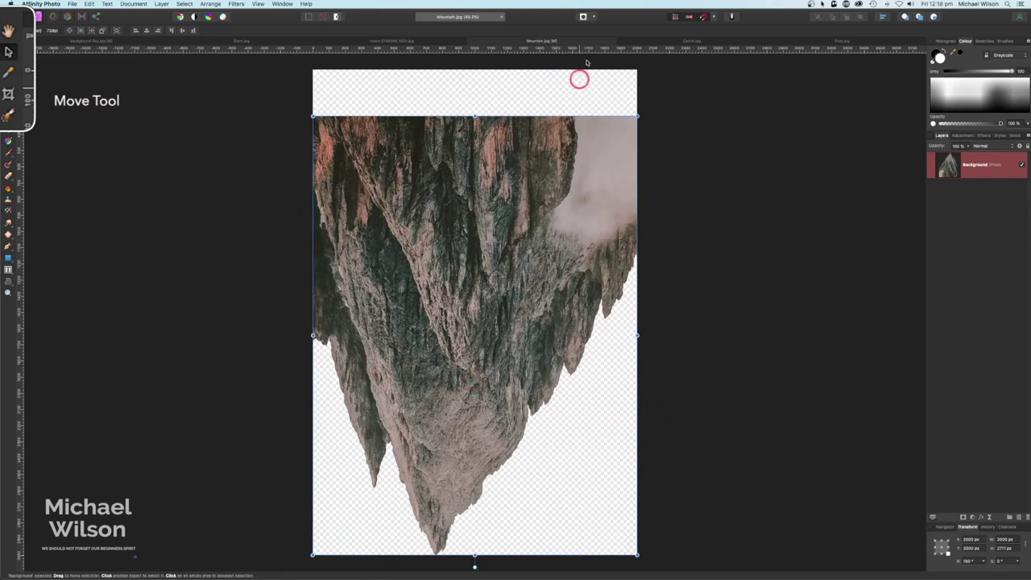
# Scale the inverted mountain down to about 1377 px wide and move it near the middle of the canvas.
pyautogui.moveTo(639, 112); pyautogui.dragTo(537, 253)
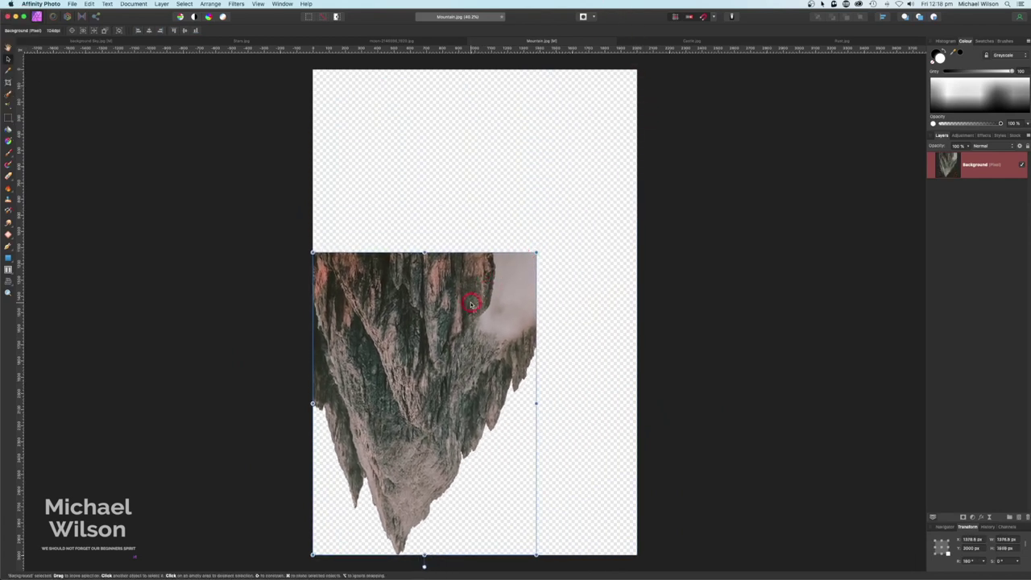
pyautogui.moveTo(469, 307); pyautogui.dragTo(510, 238)
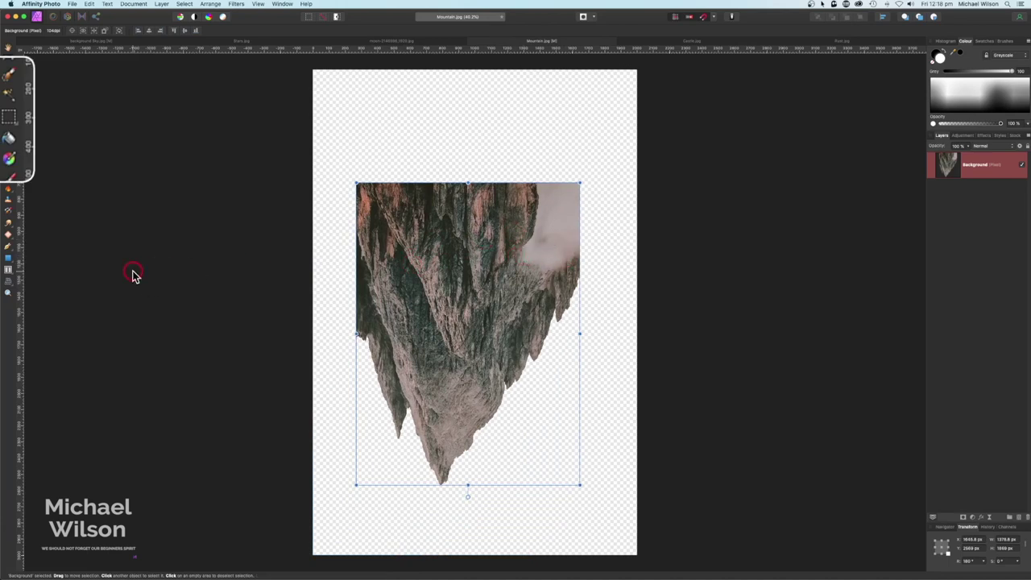
# Cut a rectangular band about 1480 × 410 px off the inverted mountain's flat upper end and centre the remaining rock horizontally on the canvas.
pyautogui.click(9, 118)
pyautogui.click(9, 119)
pyautogui.moveTo(348, 177); pyautogui.dragTo(546, 244)
pyautogui.moveTo(581, 243); pyautogui.dragTo(589, 242)
pyautogui.press('Delete')
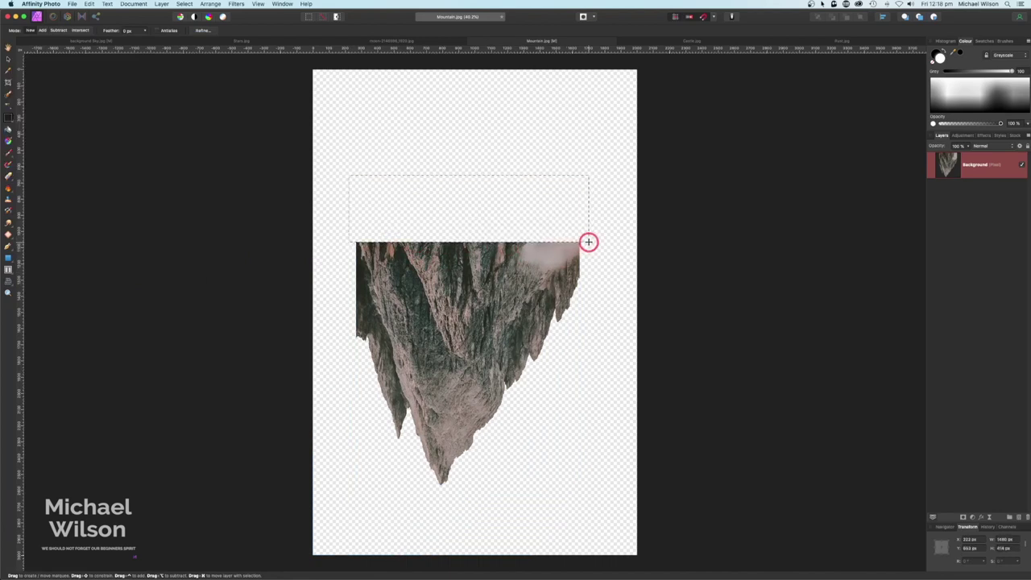
pyautogui.press('super+d')
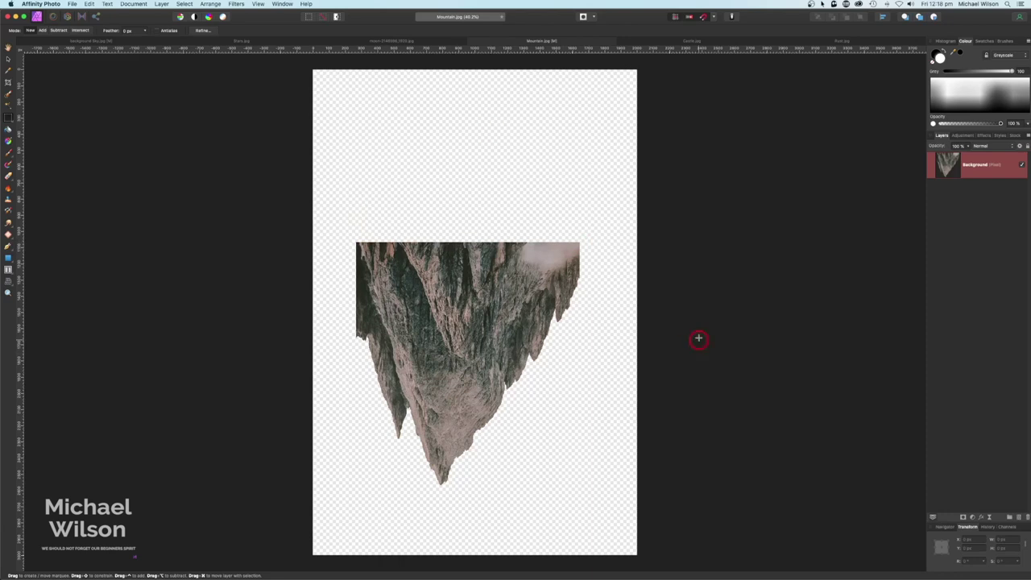
pyautogui.click(9, 61)
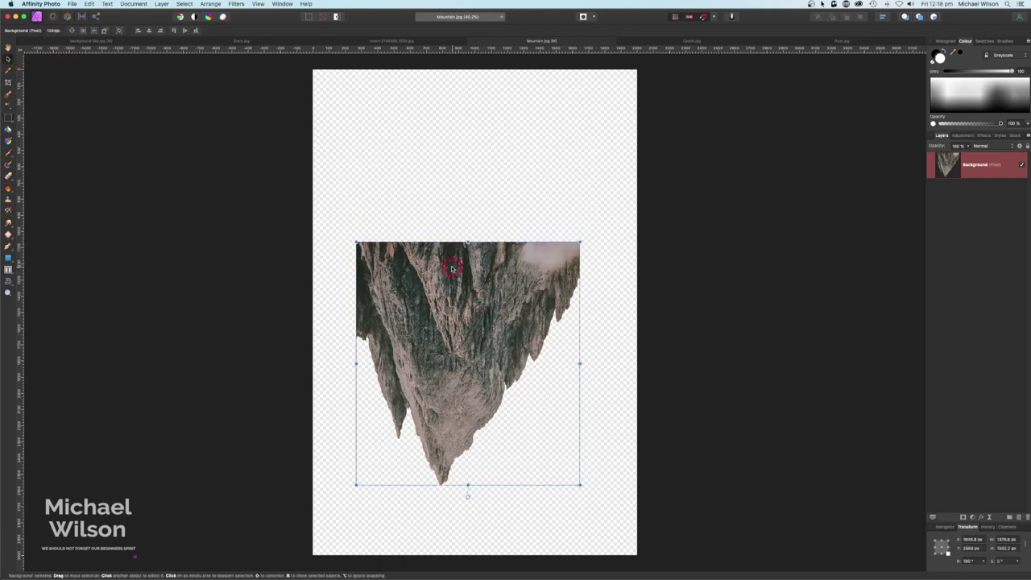
pyautogui.moveTo(580, 272); pyautogui.dragTo(587, 260)
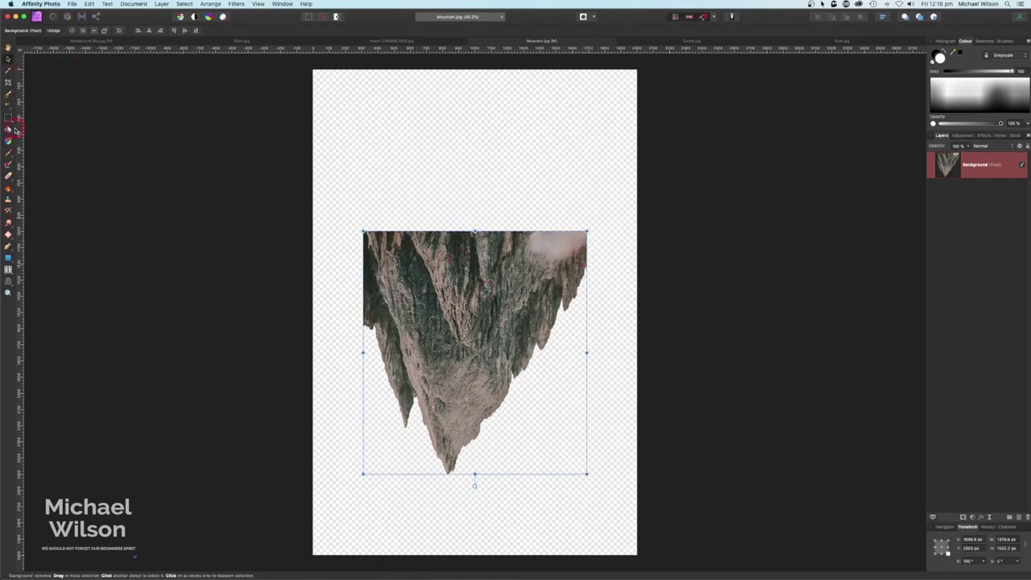
# Roughen the straight left and right edges of the rock by deleting irregular freehand selections along them.
pyautogui.moveTo(11, 118)
pyautogui.mouseDown()
pyautogui.moveTo(36, 159)
pyautogui.moveTo(78, 171)
pyautogui.mouseUp()
pyautogui.moveTo(350, 235)
pyautogui.mouseDown()
pyautogui.moveTo(354, 225)
pyautogui.moveTo(364, 233)
pyautogui.moveTo(372, 326)
pyautogui.moveTo(359, 339)
pyautogui.moveTo(344, 232)
pyautogui.moveTo(355, 223)
pyautogui.moveTo(344, 240)
pyautogui.mouseUp()
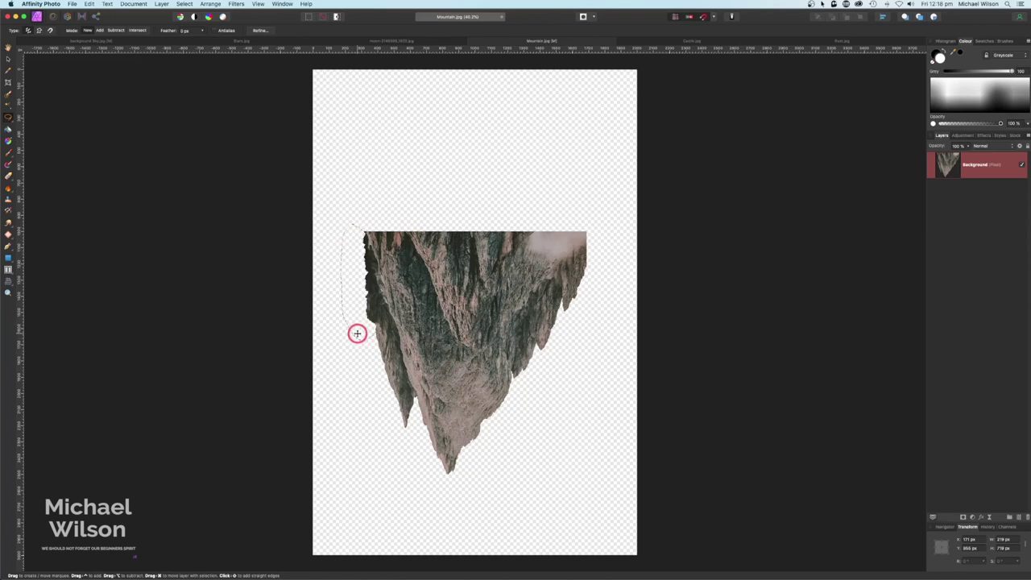
pyautogui.press('super+d')
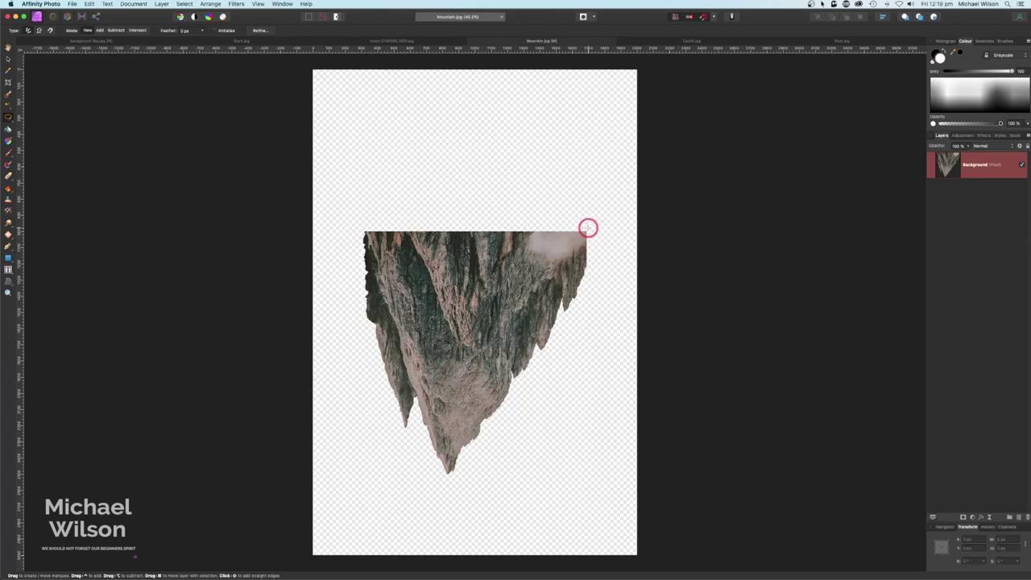
pyautogui.moveTo(587, 229)
pyautogui.mouseDown()
pyautogui.moveTo(596, 278)
pyautogui.moveTo(610, 244)
pyautogui.moveTo(588, 228)
pyautogui.mouseUp()
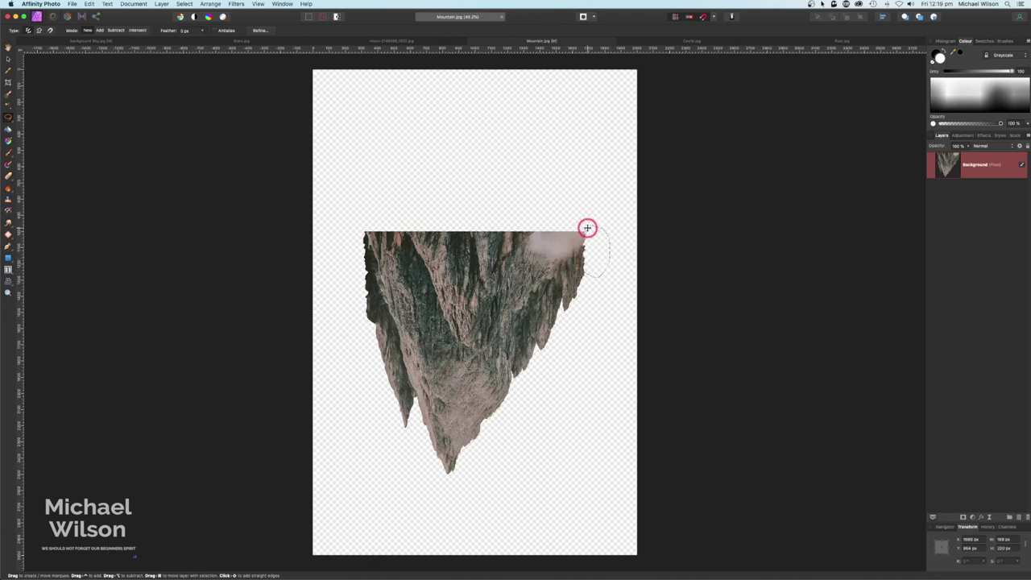
pyautogui.click(587, 228)
# In Castle.jpg, select the sky around the castle with the Flood Select tool at 10% tolerance.
pyautogui.click(687, 41)
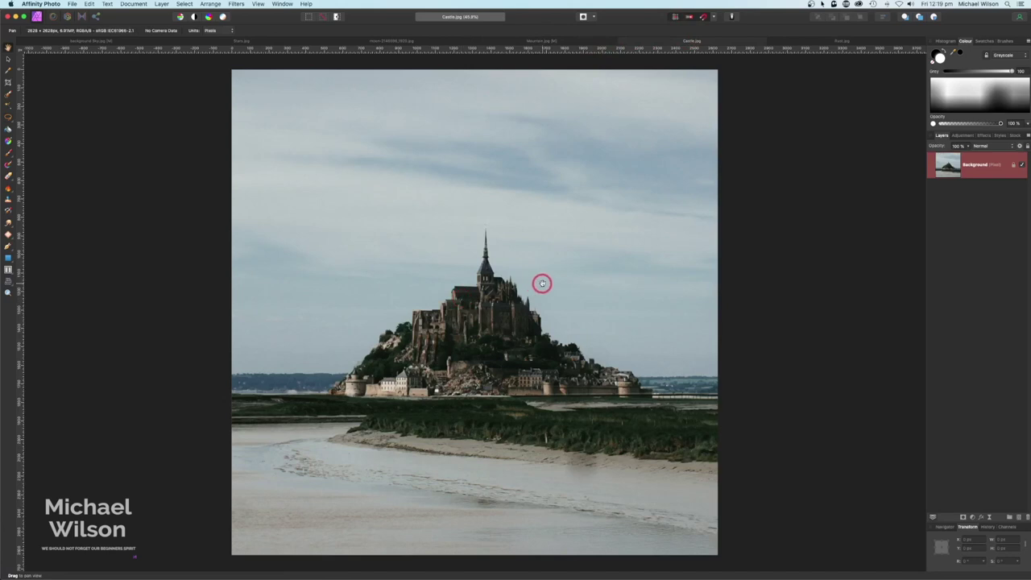
pyautogui.click(13, 109)
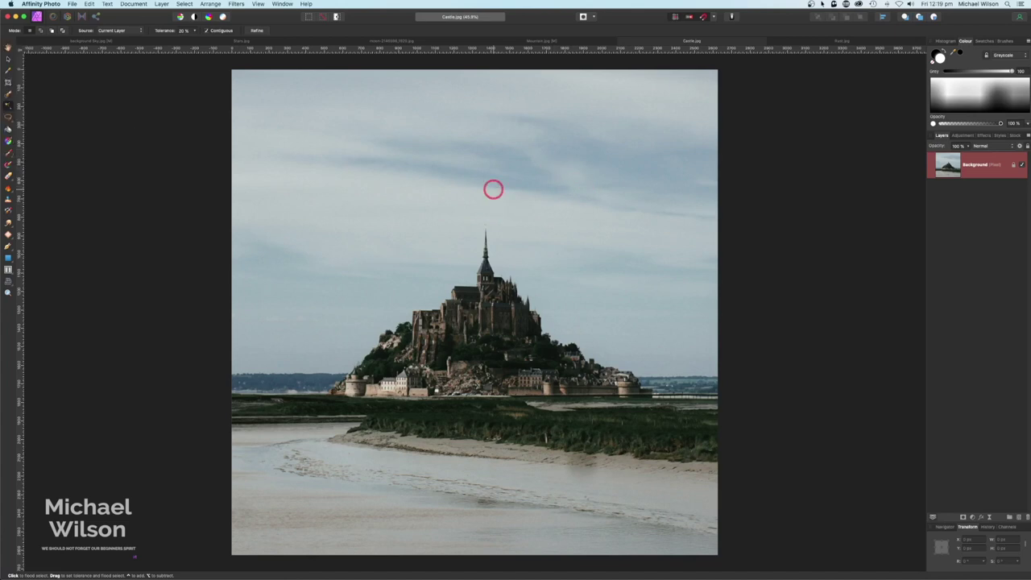
pyautogui.moveTo(171, 35); pyautogui.dragTo(166, 32)
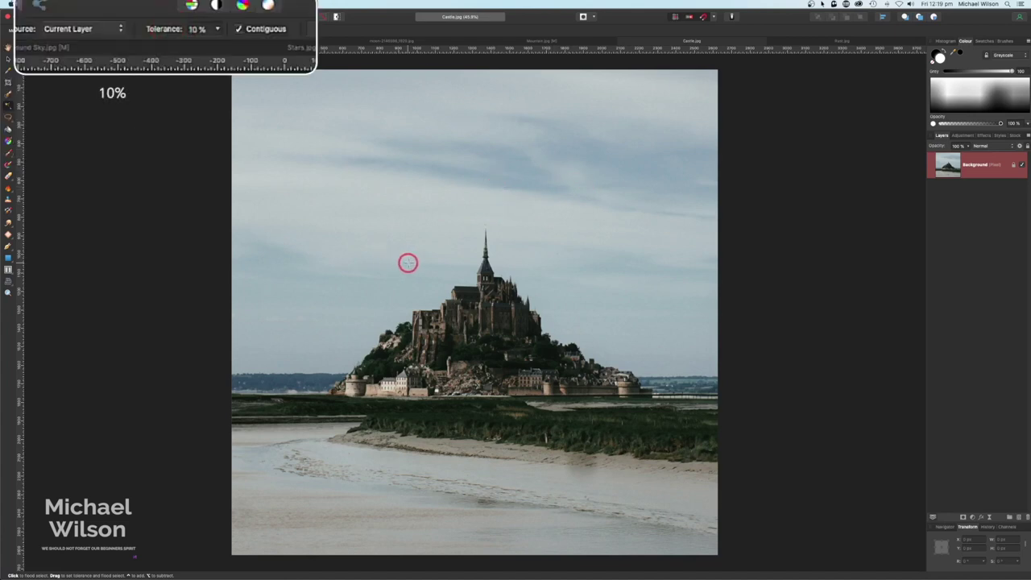
pyautogui.click(414, 264)
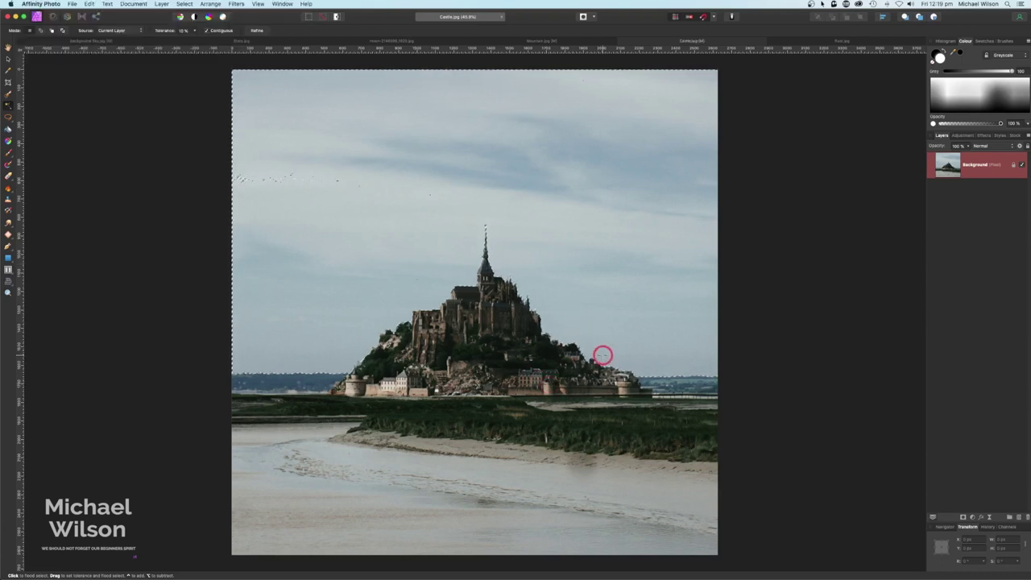
# Brush the distant shoreline, grass and water around the castle into the selection, then delete the selected areas to isolate the castle.
pyautogui.press('w')
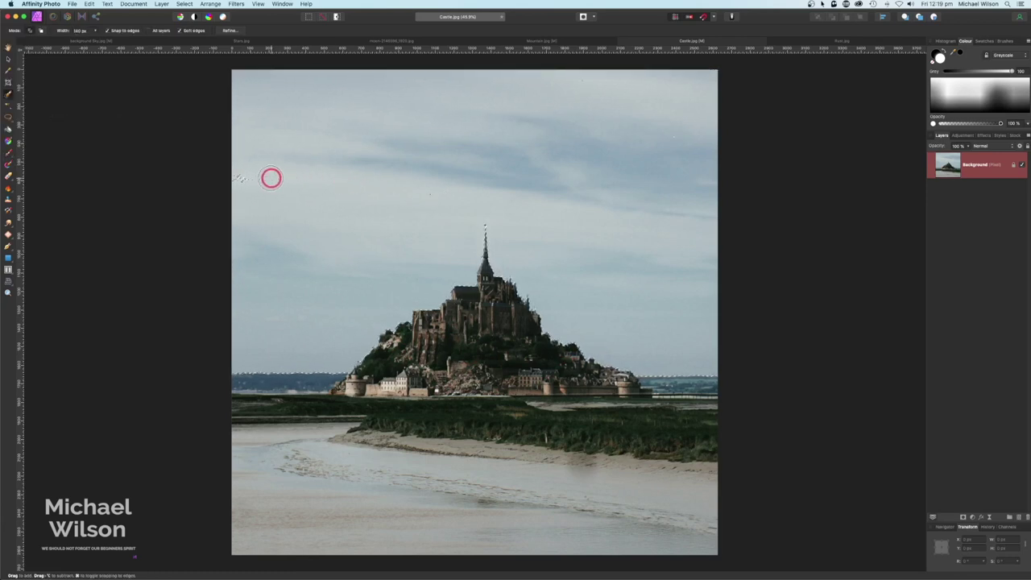
pyautogui.press(']')
pyautogui.press(']')
pyautogui.press(']')
pyautogui.press(']')
pyautogui.press(']')
pyautogui.press('super+equal')
pyautogui.press('super+equal')
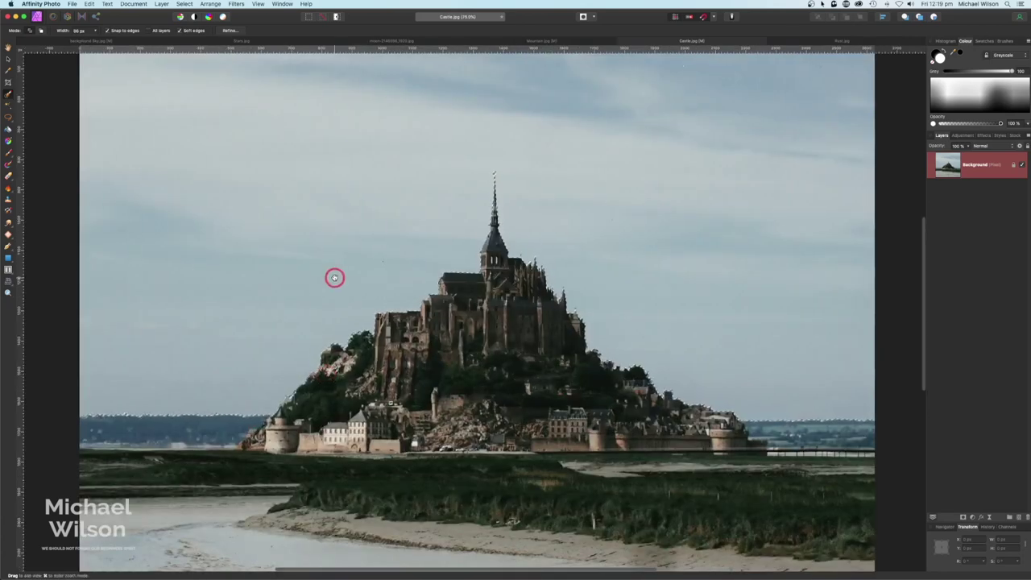
pyautogui.scroll(-1, 347, 266)
pyautogui.hscroll(-1, 346, 266)
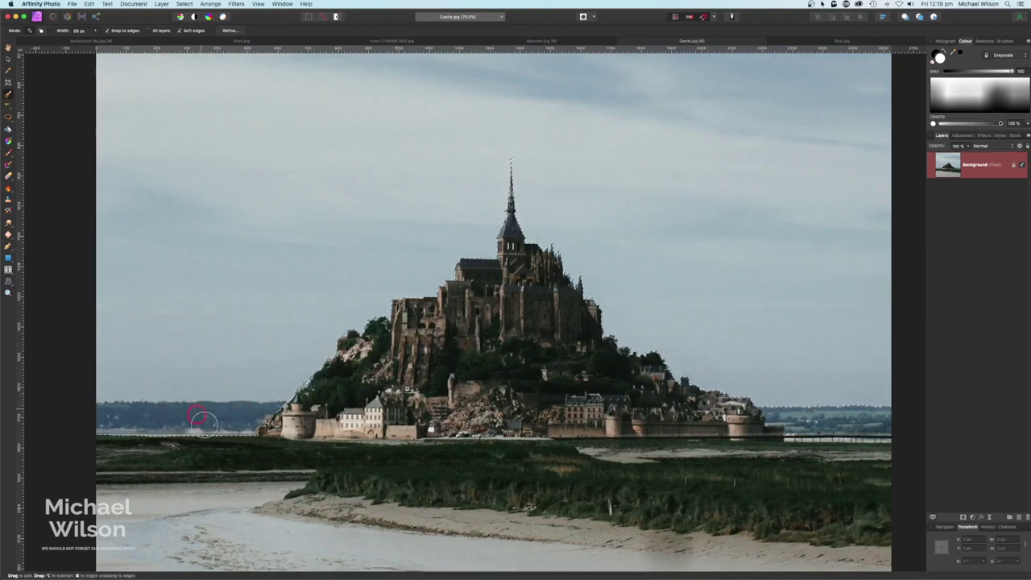
pyautogui.moveTo(226, 428)
pyautogui.mouseDown()
pyautogui.moveTo(246, 458)
pyautogui.moveTo(169, 531)
pyautogui.moveTo(118, 527)
pyautogui.moveTo(289, 532)
pyautogui.moveTo(745, 467)
pyautogui.moveTo(794, 410)
pyautogui.moveTo(786, 400)
pyautogui.moveTo(832, 478)
pyautogui.moveTo(307, 483)
pyautogui.moveTo(491, 539)
pyautogui.moveTo(876, 555)
pyautogui.moveTo(463, 562)
pyautogui.moveTo(253, 540)
pyautogui.moveTo(155, 568)
pyautogui.moveTo(103, 560)
pyautogui.moveTo(315, 570)
pyautogui.mouseUp()
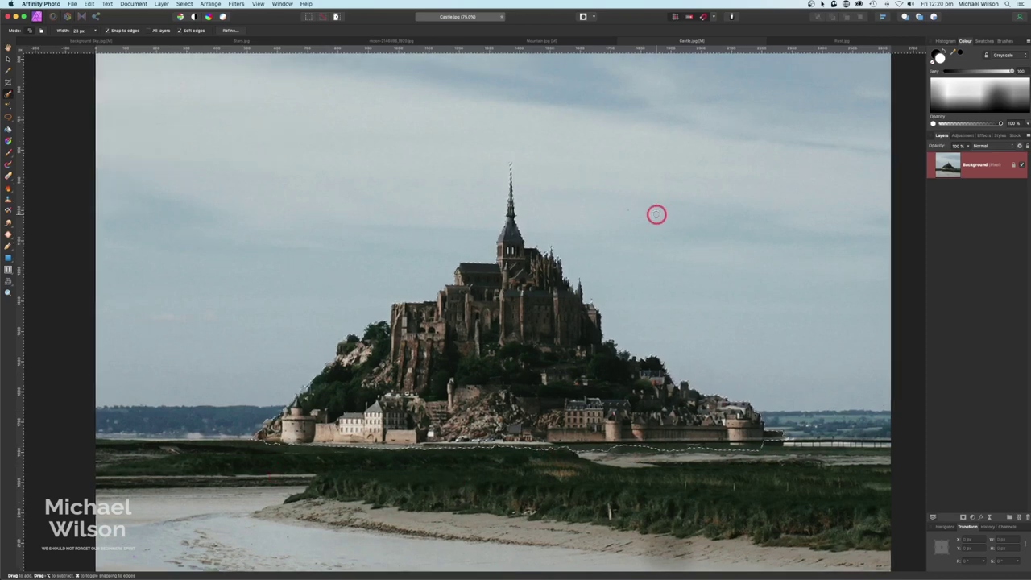
pyautogui.press('Delete')
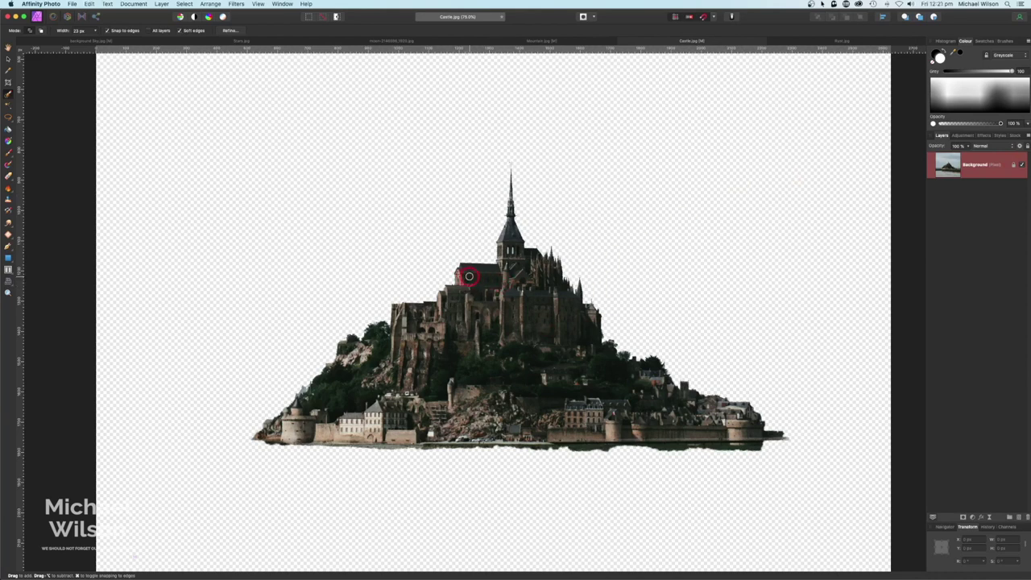
# Paste a copy of the cut-out castle layer into Mountain.jpg above the mountain layer.
pyautogui.click(525, 42)
pyautogui.click(479, 177)
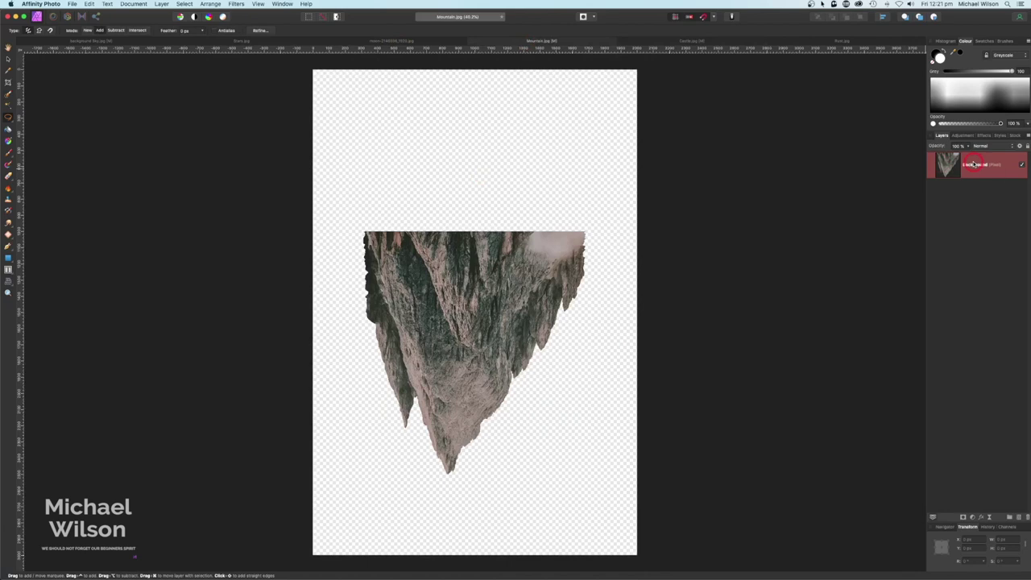
pyautogui.press('super+v')
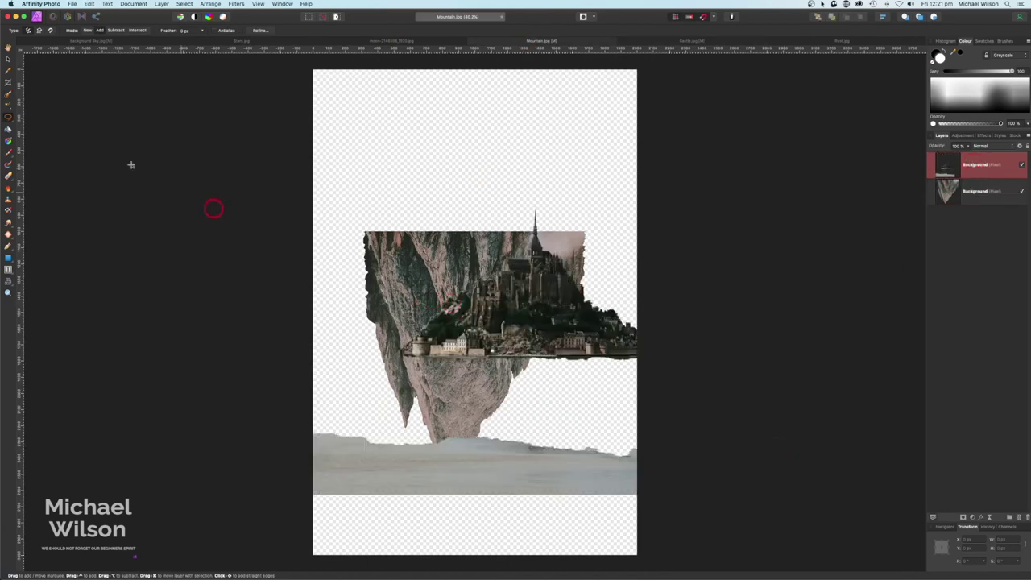
# Scale the castle layer down to about 1720 px wide and place it over the mountain within the canvas.
pyautogui.click(9, 60)
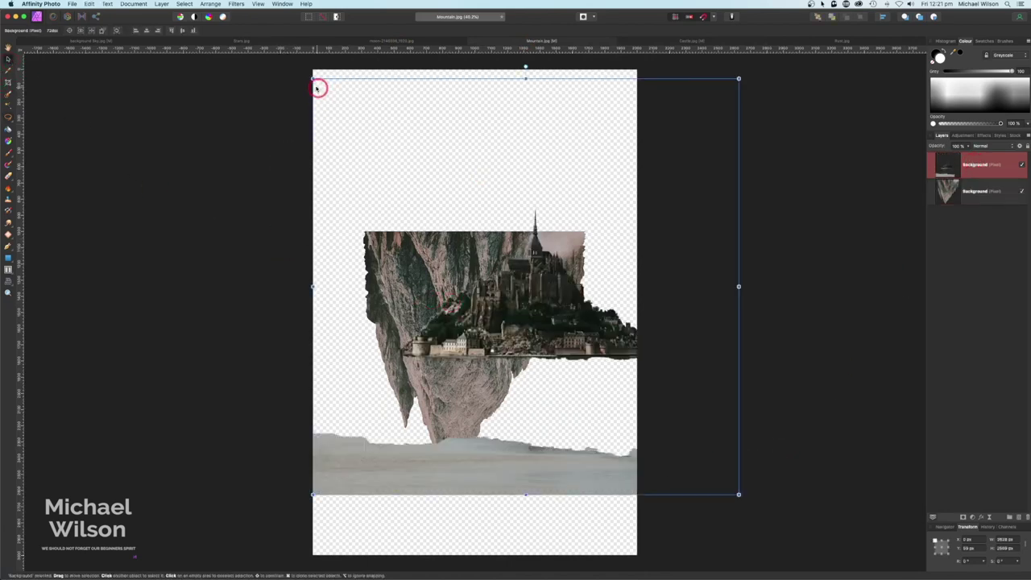
pyautogui.moveTo(315, 74); pyautogui.dragTo(382, 137)
pyautogui.moveTo(555, 177); pyautogui.dragTo(516, 165)
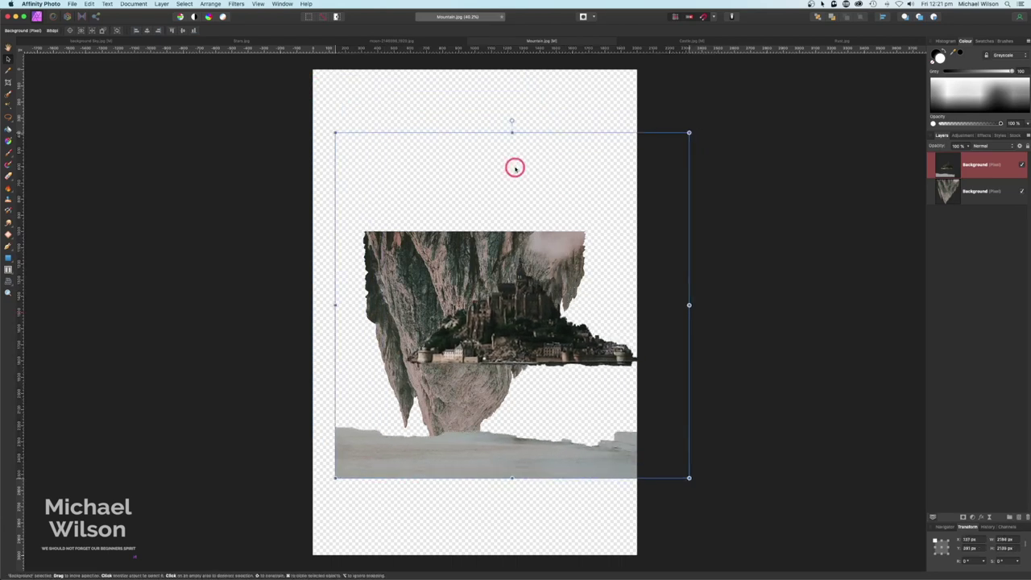
pyautogui.moveTo(690, 134); pyautogui.dragTo(604, 193)
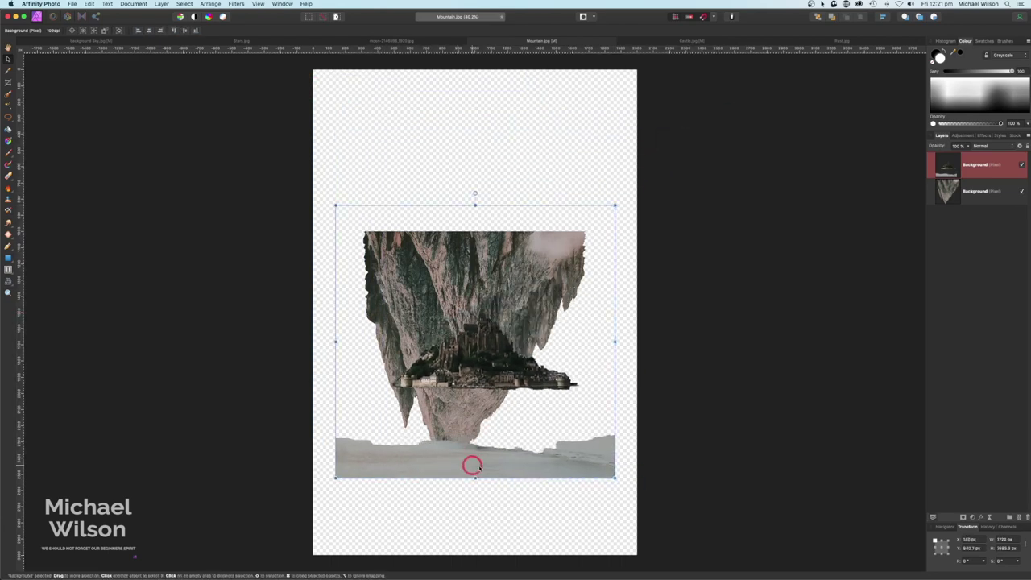
# Erase the leftover strip of water below the castle with an Erase Brush about 308 px wide.
pyautogui.click(8, 167)
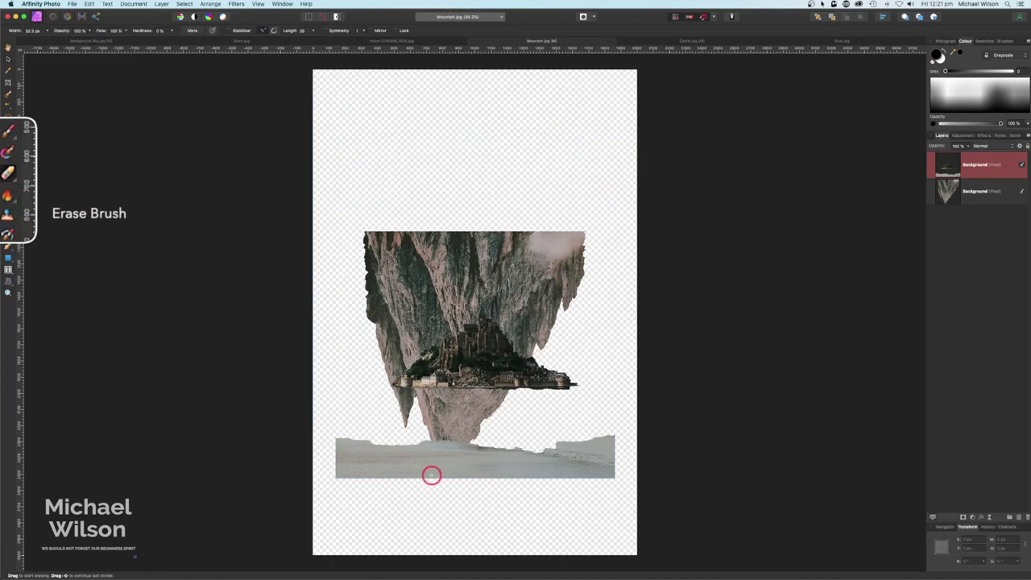
pyautogui.press(']')
pyautogui.press(']')
pyautogui.press(']')
pyautogui.moveTo(428, 474)
pyautogui.mouseDown()
pyautogui.moveTo(338, 459)
pyautogui.moveTo(456, 477)
pyautogui.moveTo(468, 457)
pyautogui.moveTo(607, 441)
pyautogui.moveTo(640, 455)
pyautogui.moveTo(519, 474)
pyautogui.mouseUp()
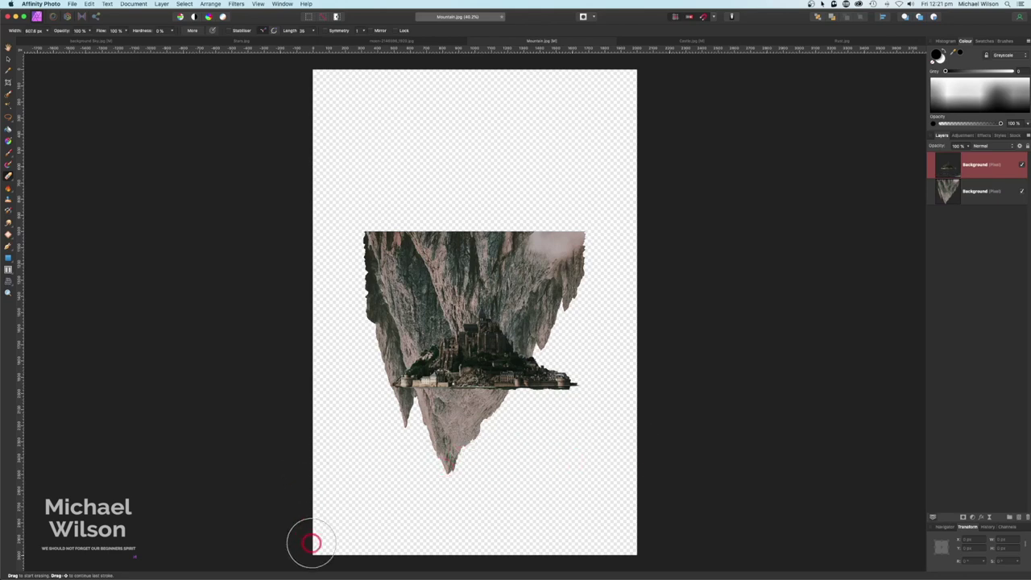
# Place the castle on the rock's flat upper edge and enlarge its layer to about 2100 px wide to match the rock's width.
pyautogui.click(9, 52)
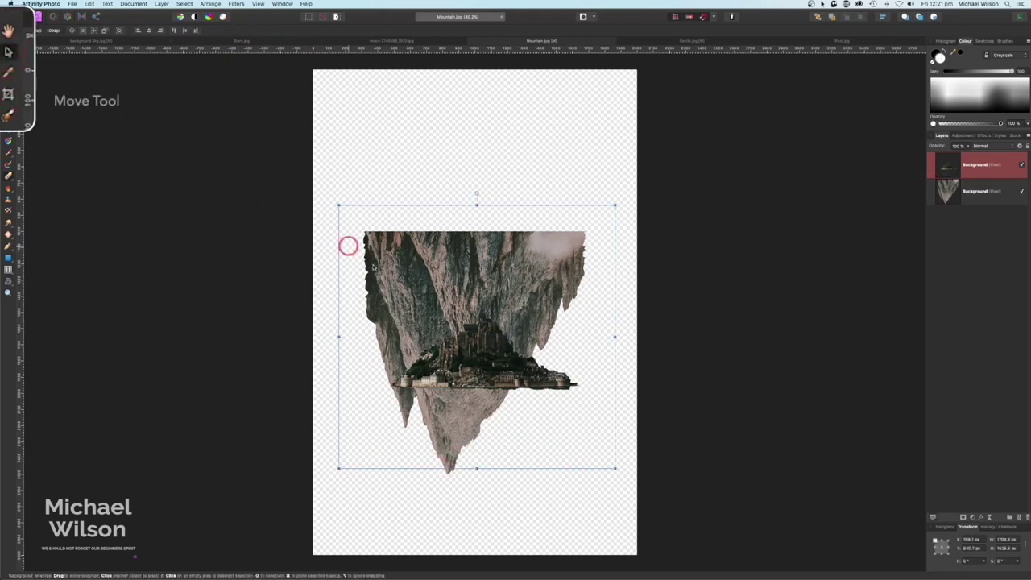
pyautogui.moveTo(473, 320); pyautogui.dragTo(445, 156)
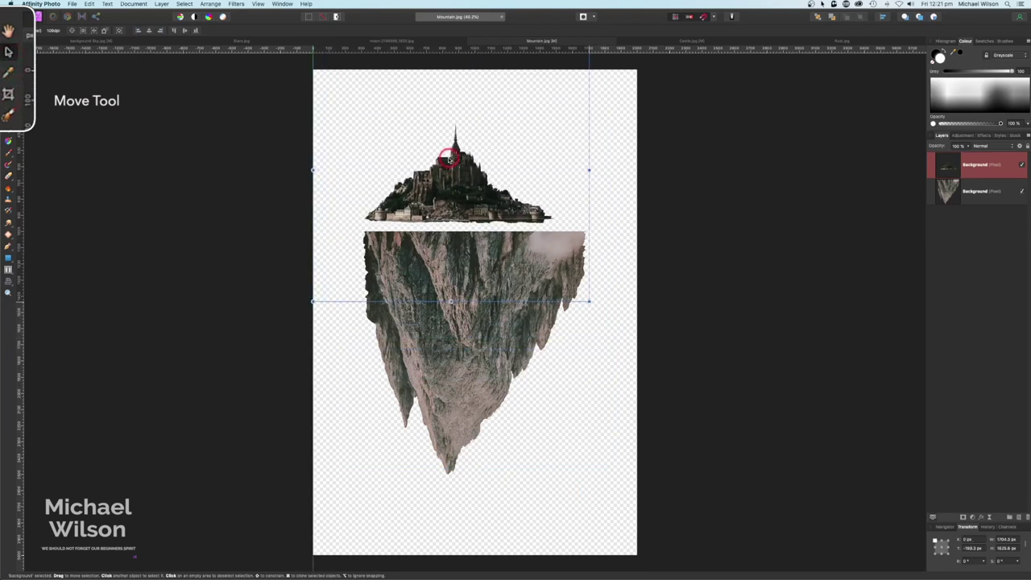
pyautogui.moveTo(588, 299); pyautogui.dragTo(609, 319)
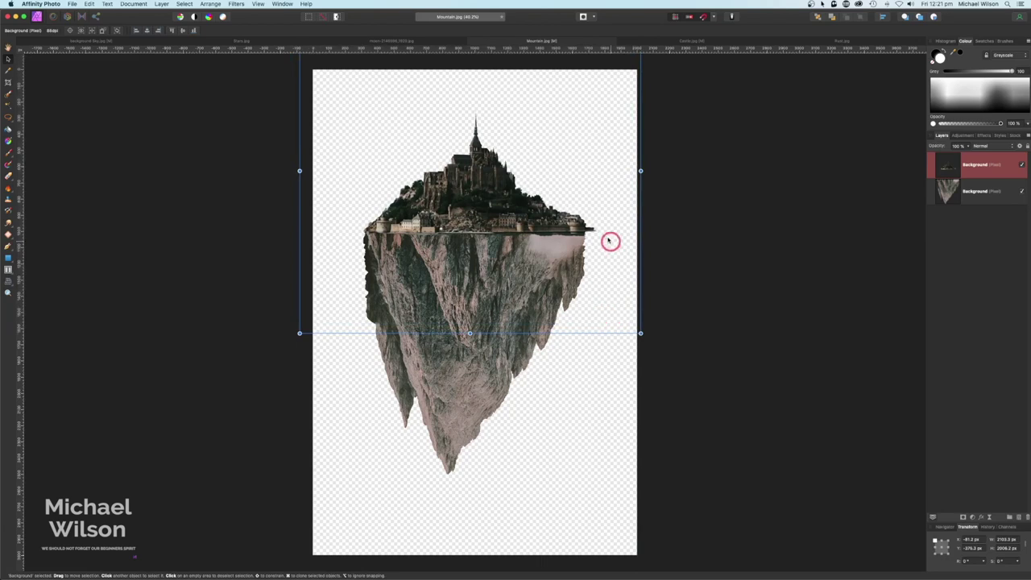
# Erase the castle's tip overhanging the rock's right edge with a smaller Erase Brush.
pyautogui.click(8, 175)
pyautogui.click(8, 213)
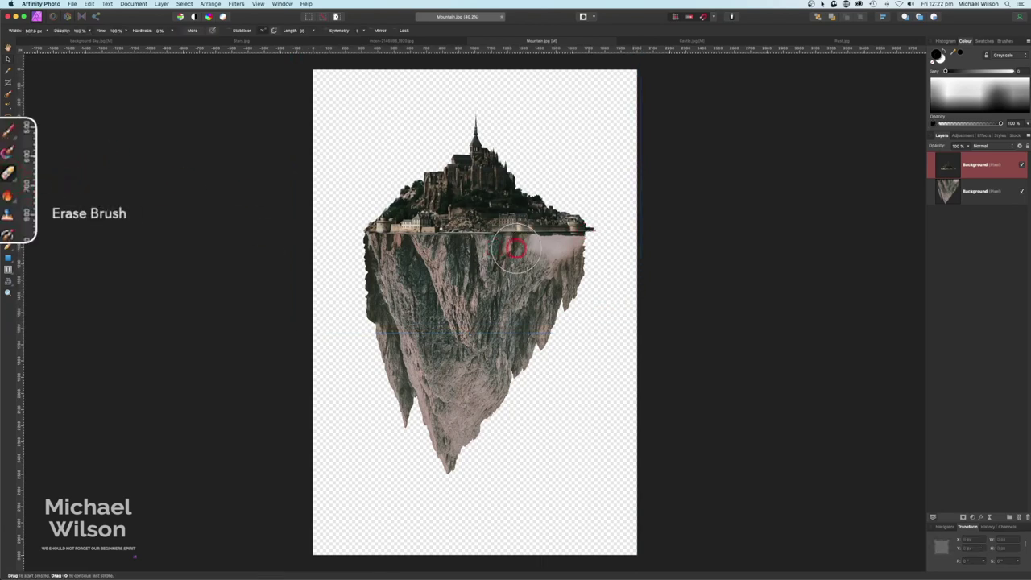
pyautogui.press('[')
pyautogui.press('[')
pyautogui.press('[')
pyautogui.press('[')
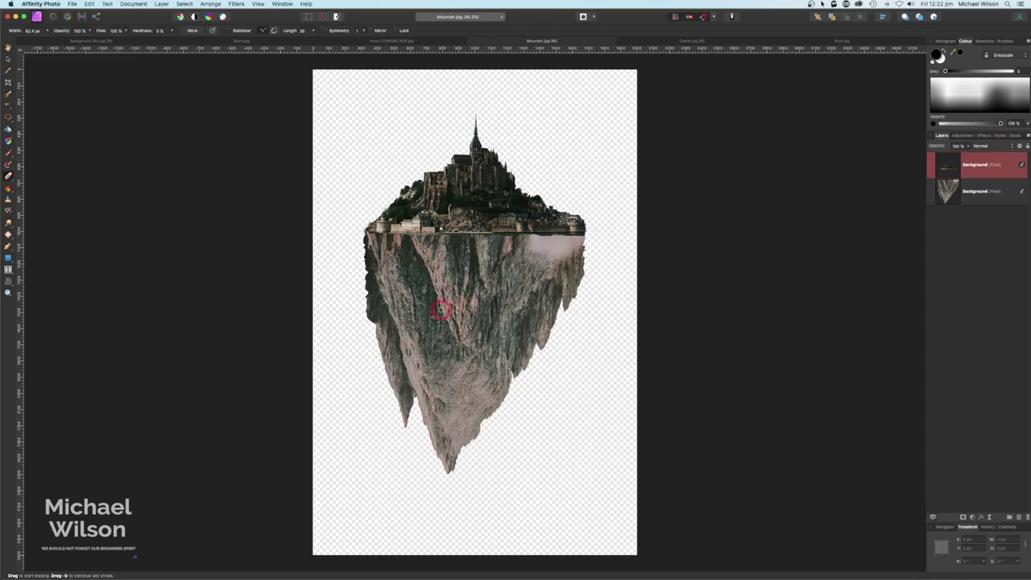
# Copy the castle and mountain layers into the background sky document, directly above its cloud background layer.
pyautogui.click(995, 190)
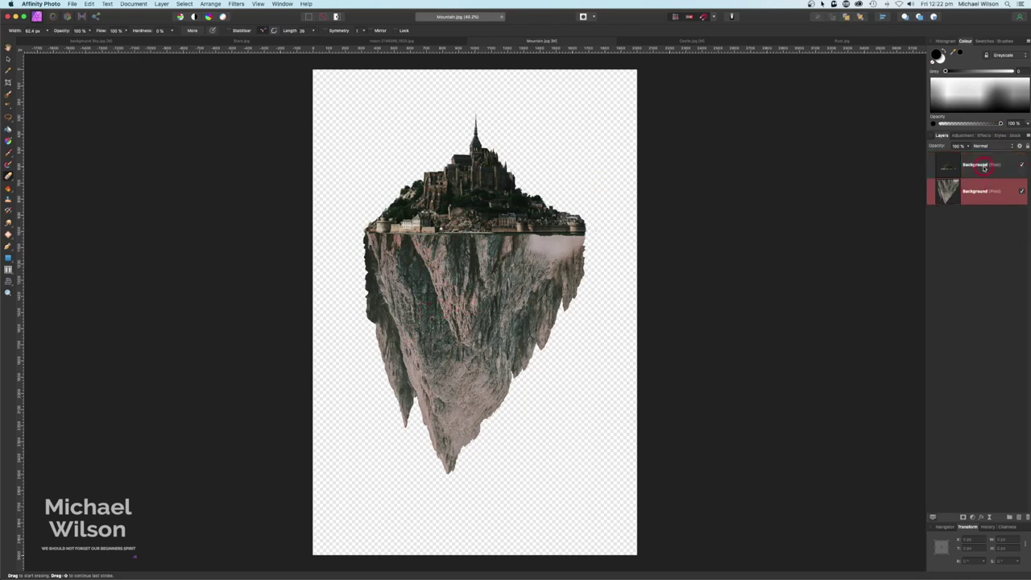
pyautogui.click(984, 168)
pyautogui.keyDown('shift'); pyautogui.click(978, 192); pyautogui.keyUp('shift')
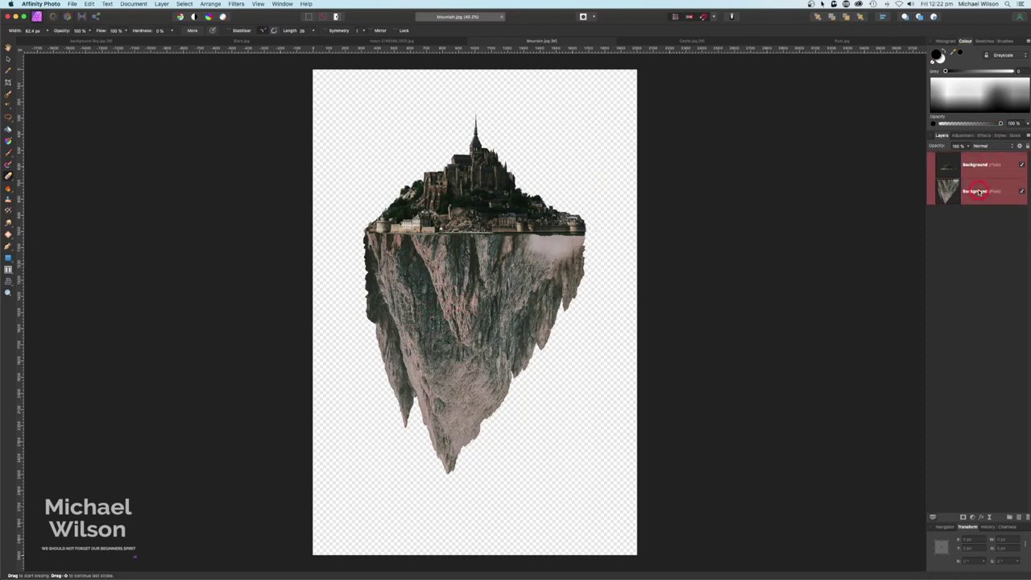
pyautogui.click(87, 43)
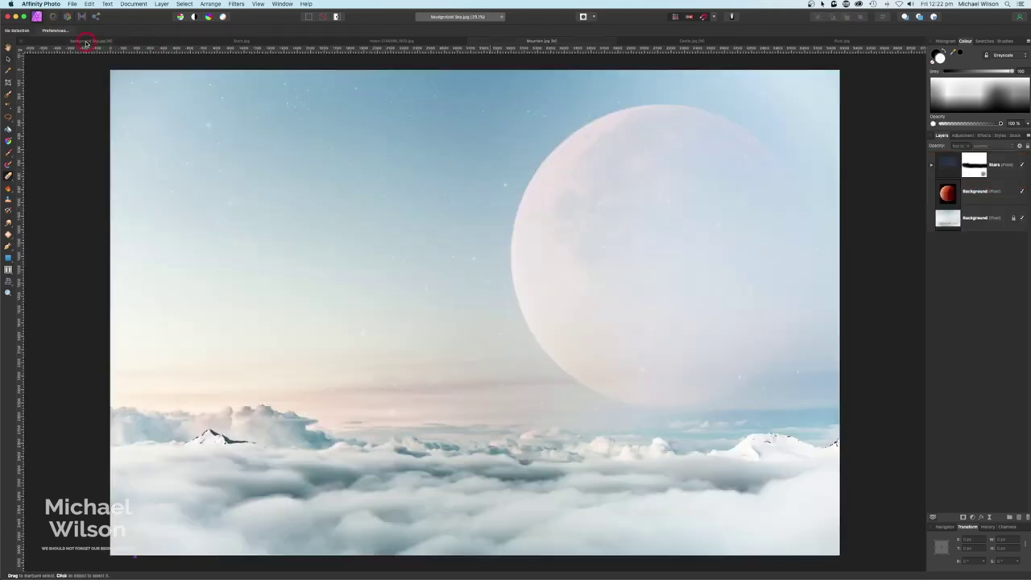
pyautogui.click(988, 224)
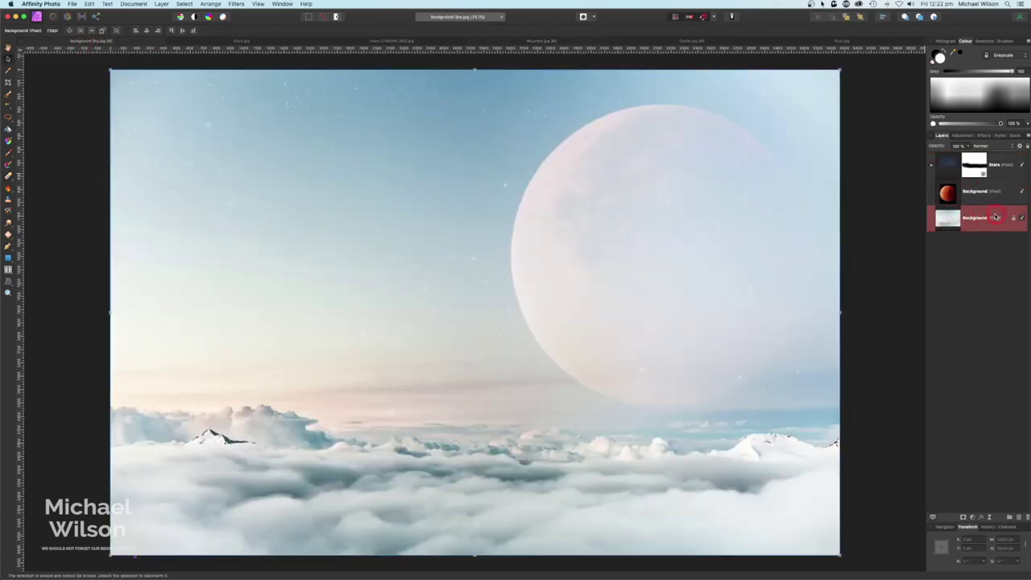
pyautogui.press('super+v')
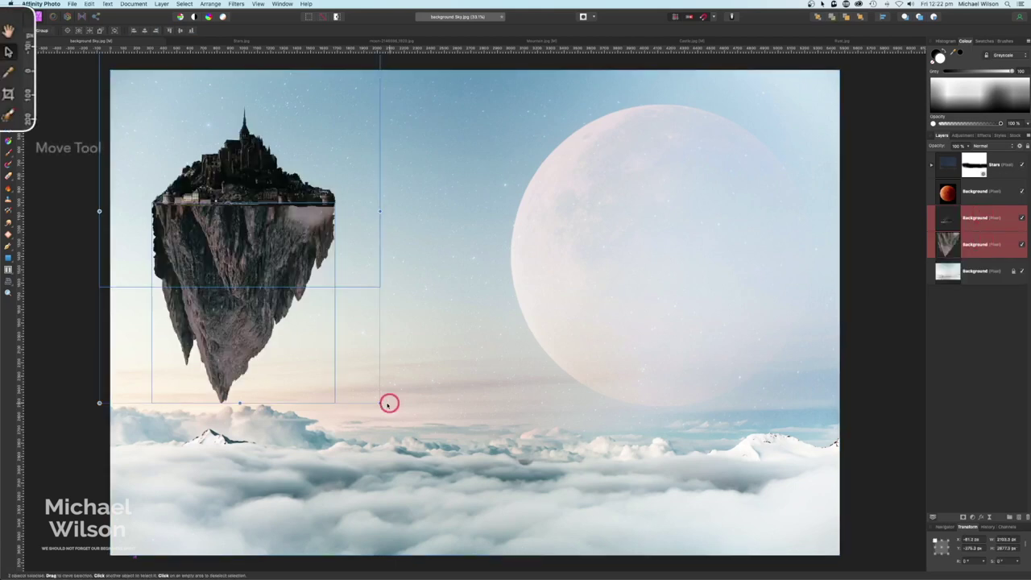
# Enlarge the castle and rock together to about 3000 px wide and place them in the sky beside the moon.
pyautogui.moveTo(380, 403); pyautogui.dragTo(497, 509)
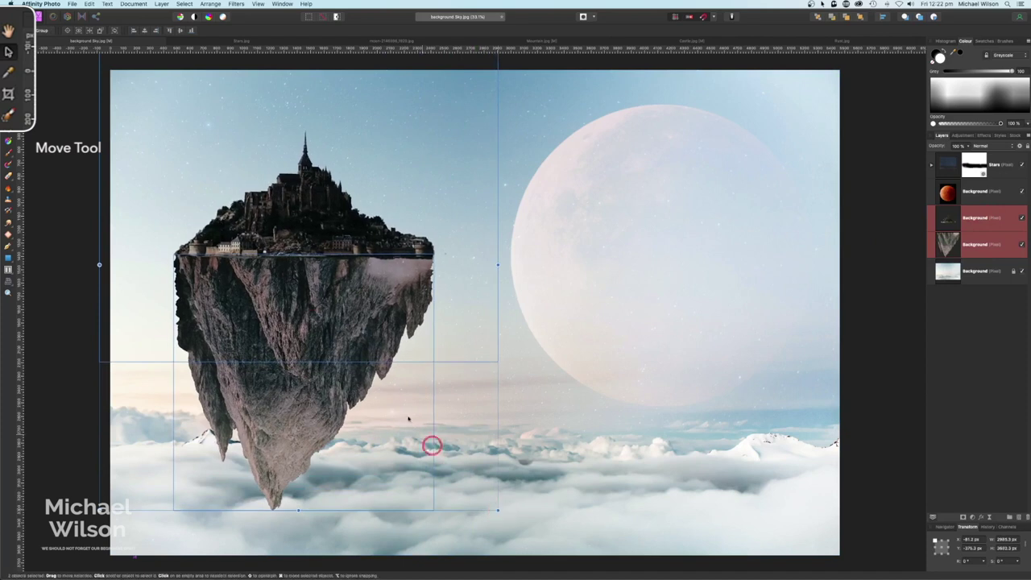
pyautogui.moveTo(313, 290); pyautogui.dragTo(334, 279)
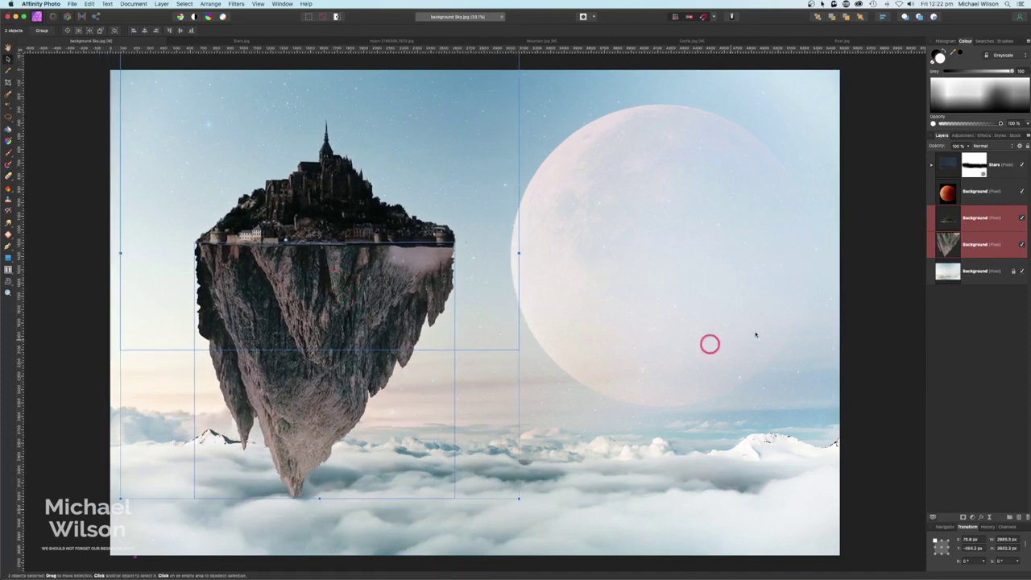
pyautogui.click(887, 257)
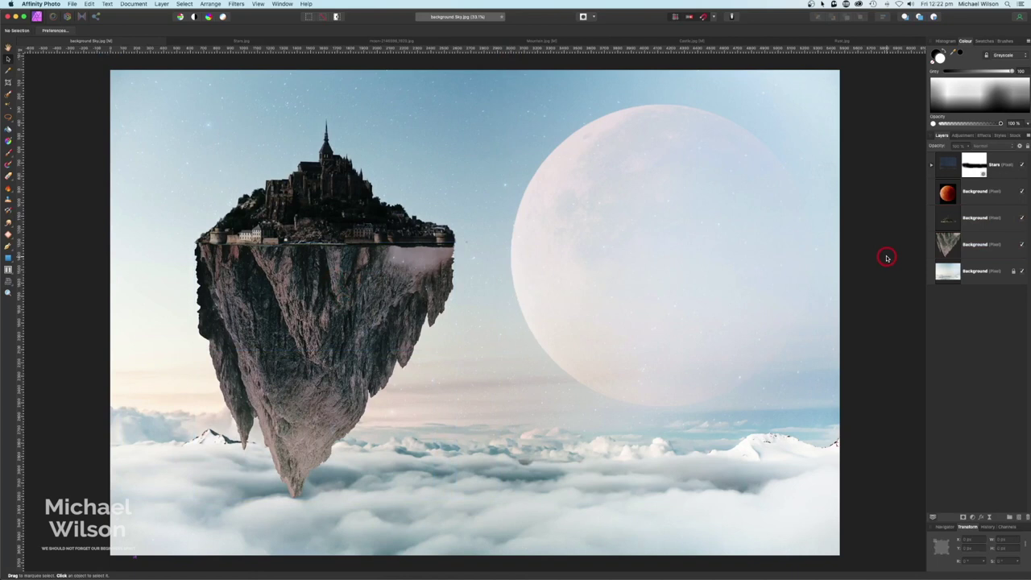
# Group the castle and mountain layers and name the group "Near Island".
pyautogui.click(982, 222)
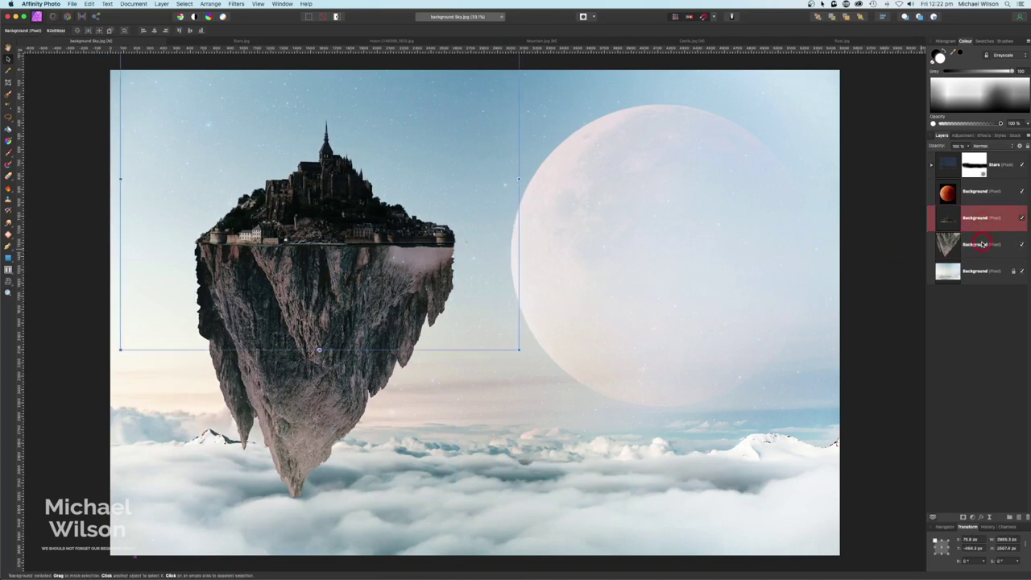
pyautogui.keyDown('shift'); pyautogui.click(982, 244); pyautogui.keyUp('shift')
pyautogui.press('super+g')
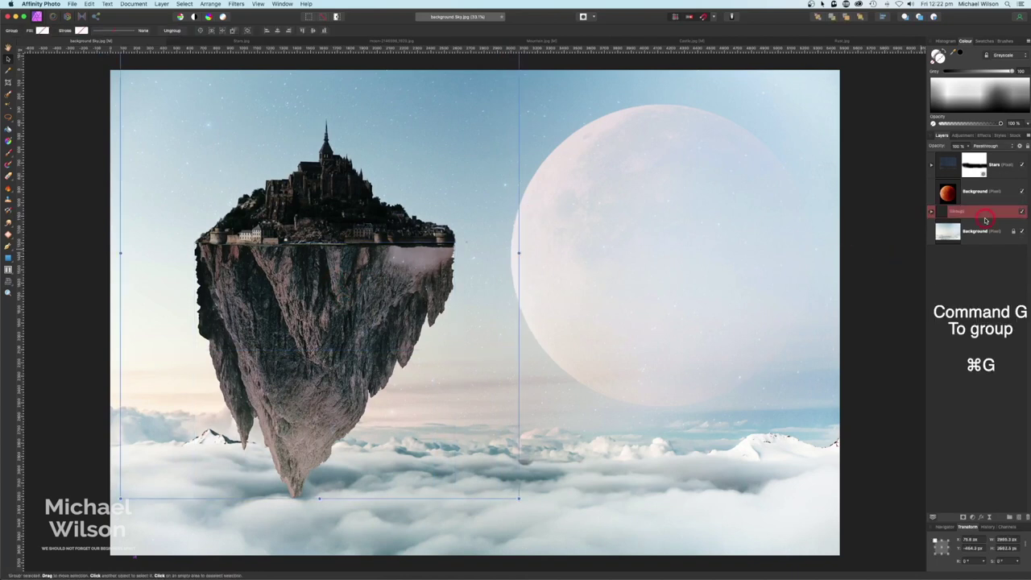
pyautogui.doubleClick(984, 216)
pyautogui.write('Near Island')
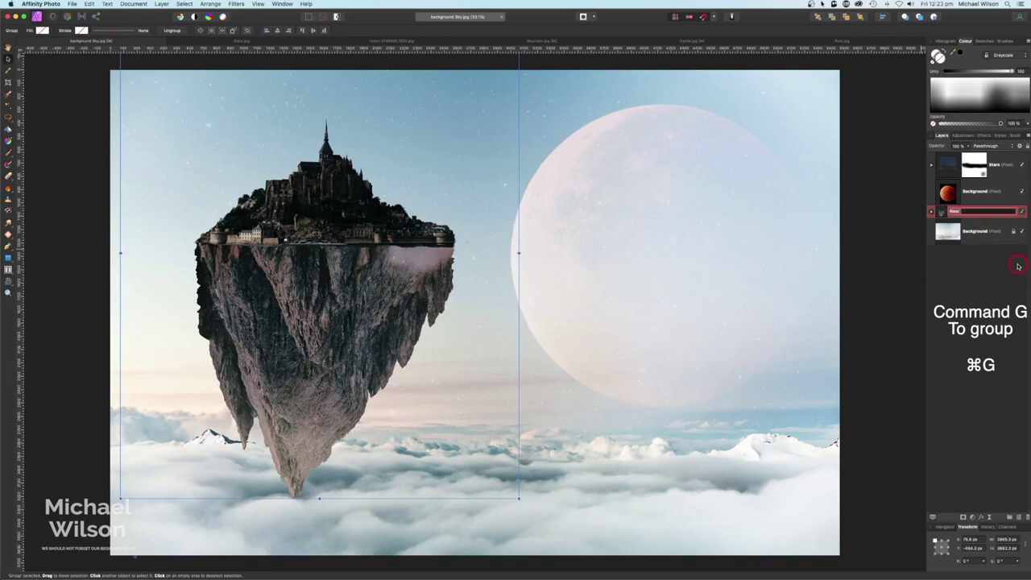
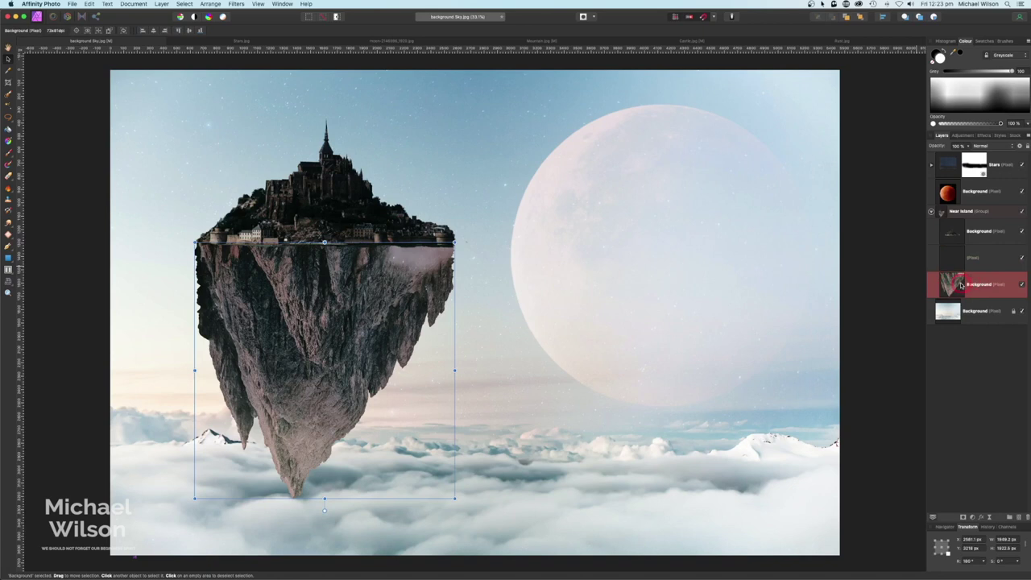
# Create a pixel selection from the inverted mountain layer.
pyautogui.click(209, 5)
pyautogui.click(183, 4)
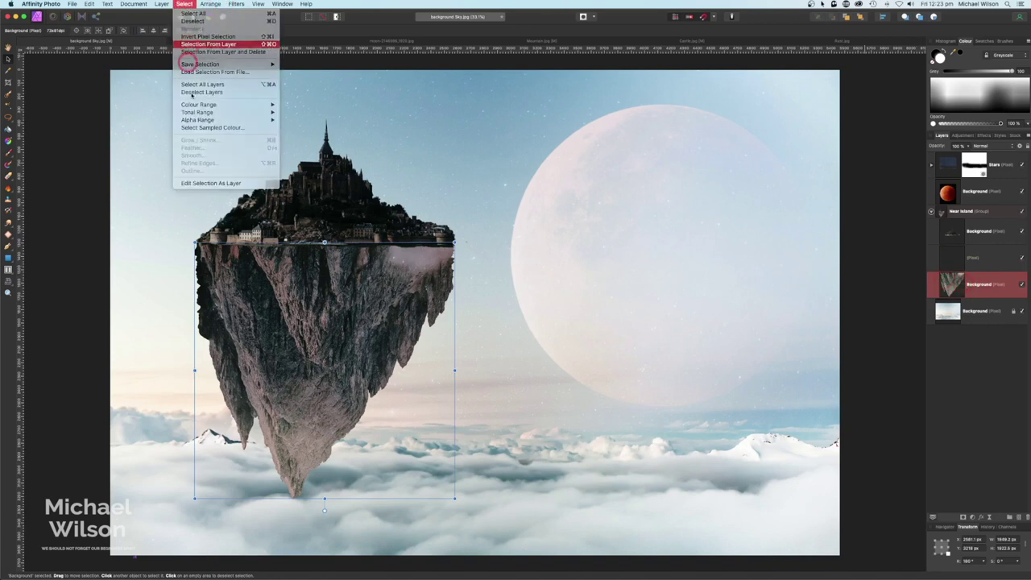
pyautogui.click(336, 303)
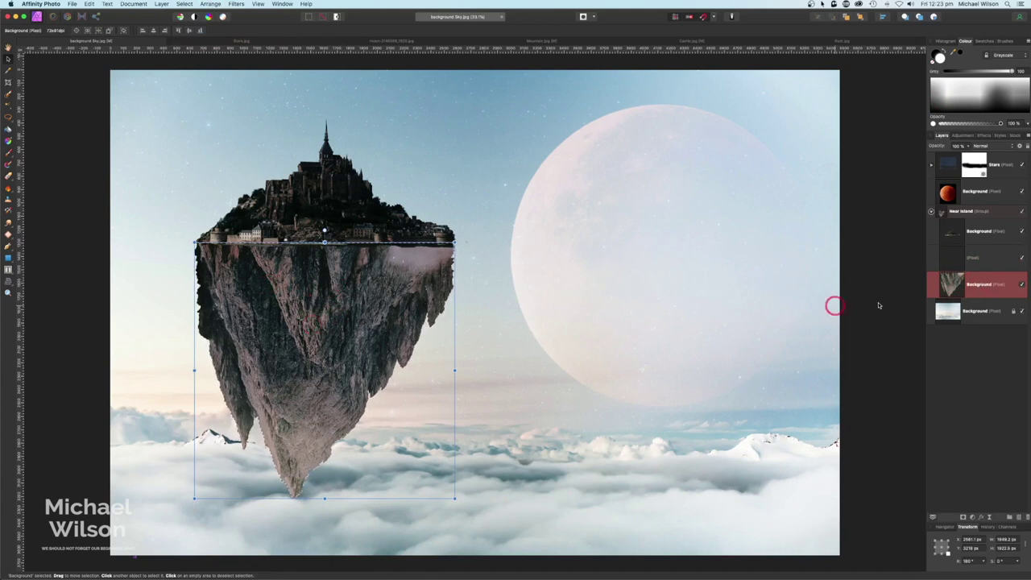
# Sample a dark colour from the castle hill and make it the active brush colour.
pyautogui.click(979, 234)
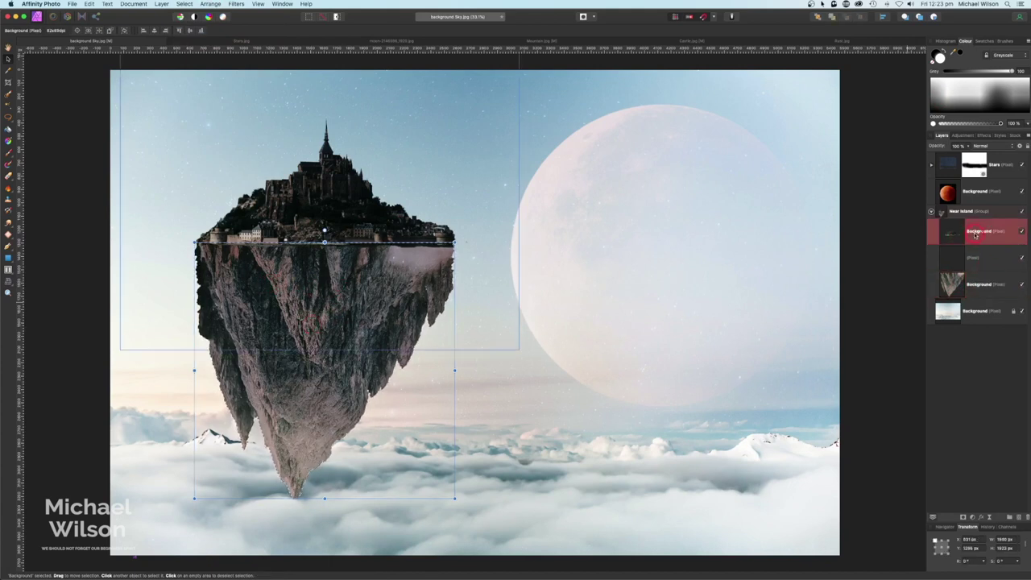
pyautogui.click(499, 175)
pyautogui.moveTo(954, 54); pyautogui.dragTo(334, 202)
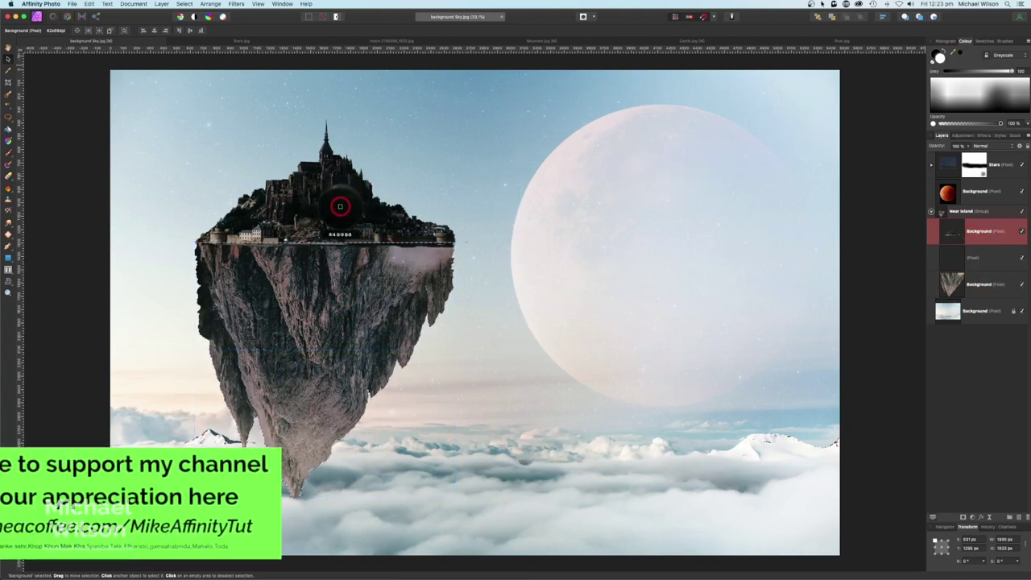
pyautogui.click(959, 53)
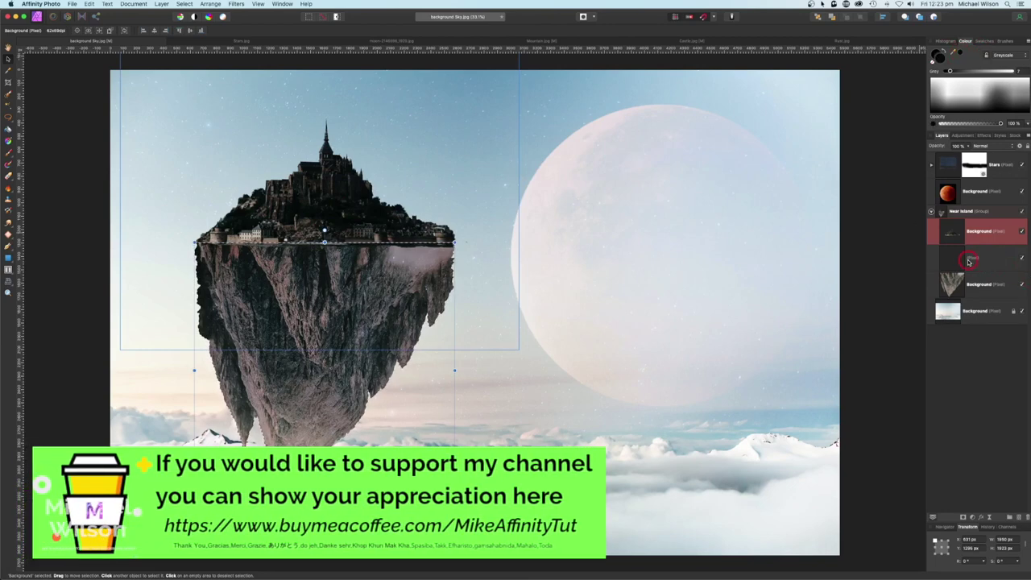
# Rename the empty pixel layer between the castle and the mountain as "Dark".
pyautogui.click(969, 261)
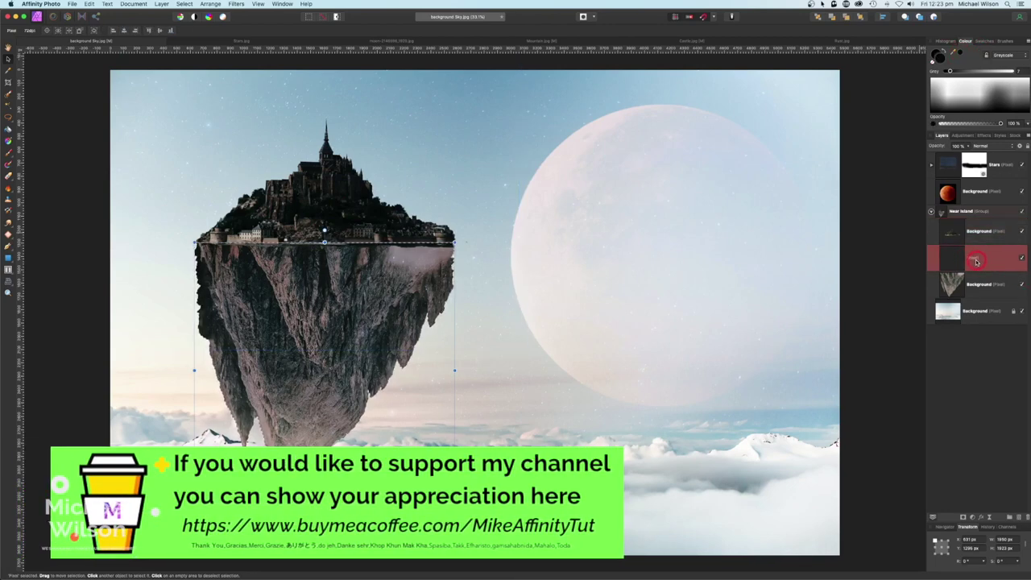
pyautogui.doubleClick(975, 259)
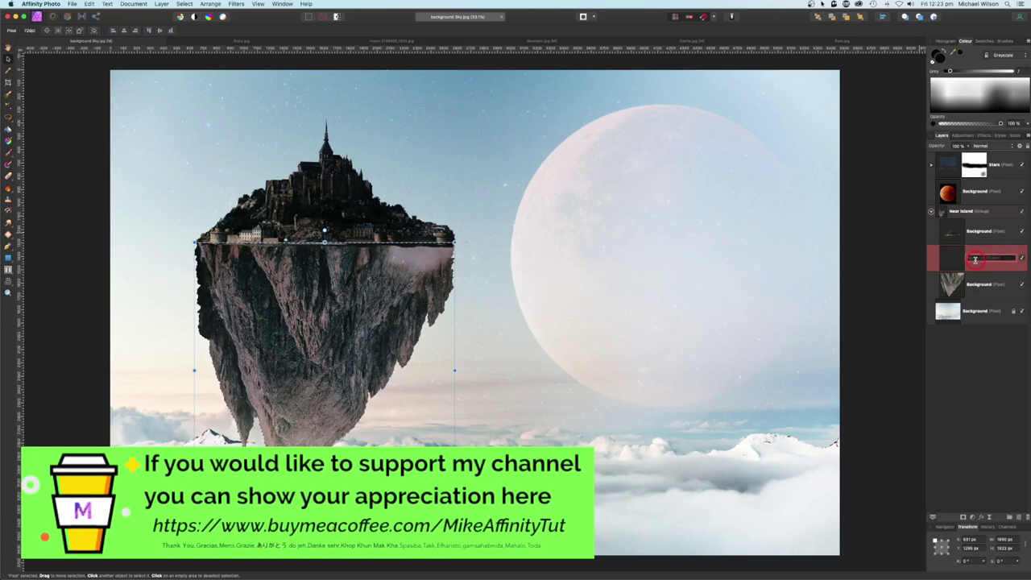
pyautogui.write('Dark')
pyautogui.press('Return')
# Paint the selected rock with the sampled dark colour on the Dark layer at 100% brush flow, and set the layer's blend mode to Soft Light.
pyautogui.click(13, 150)
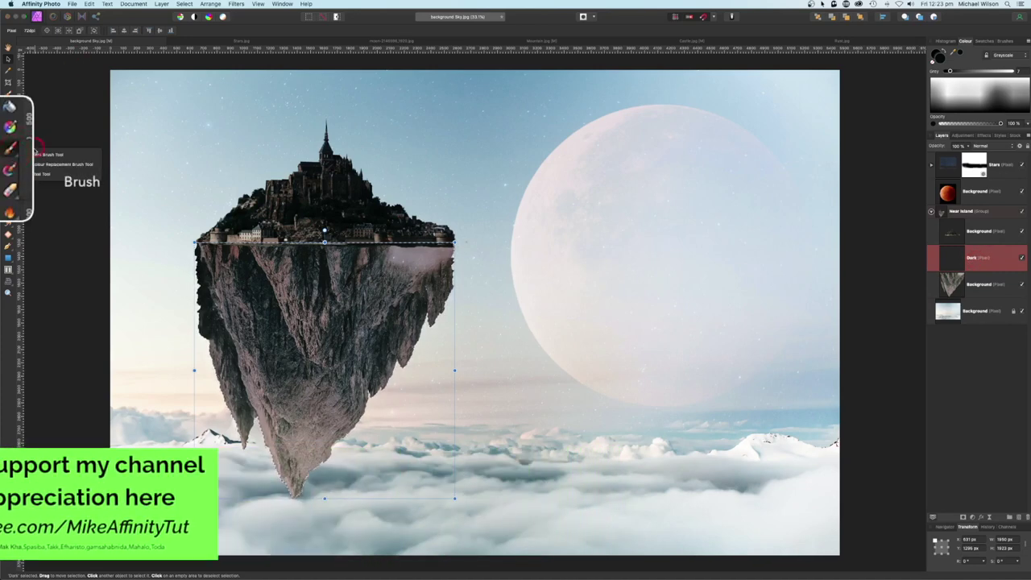
pyautogui.click(12, 149)
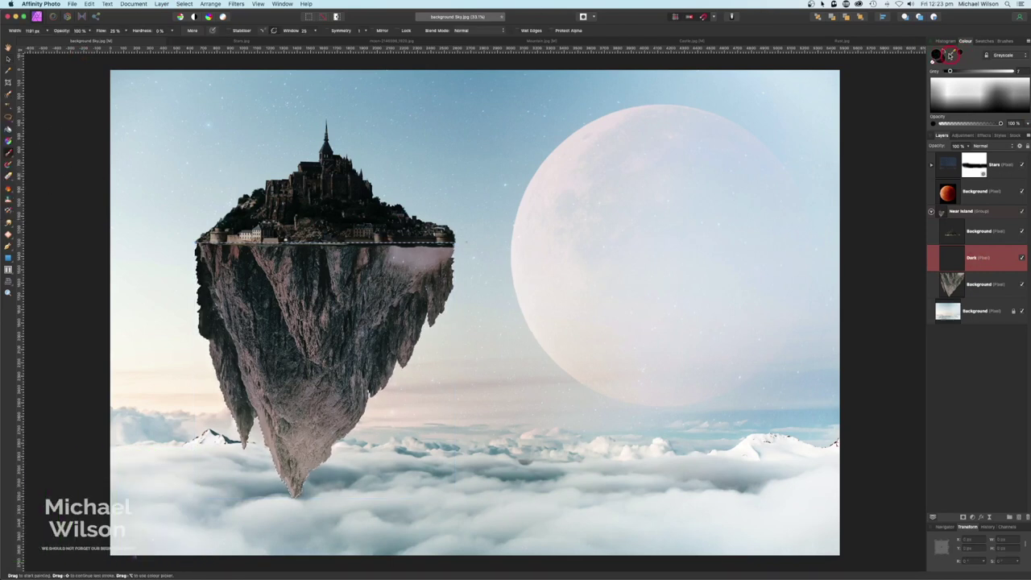
pyautogui.moveTo(91, 30); pyautogui.dragTo(216, 34)
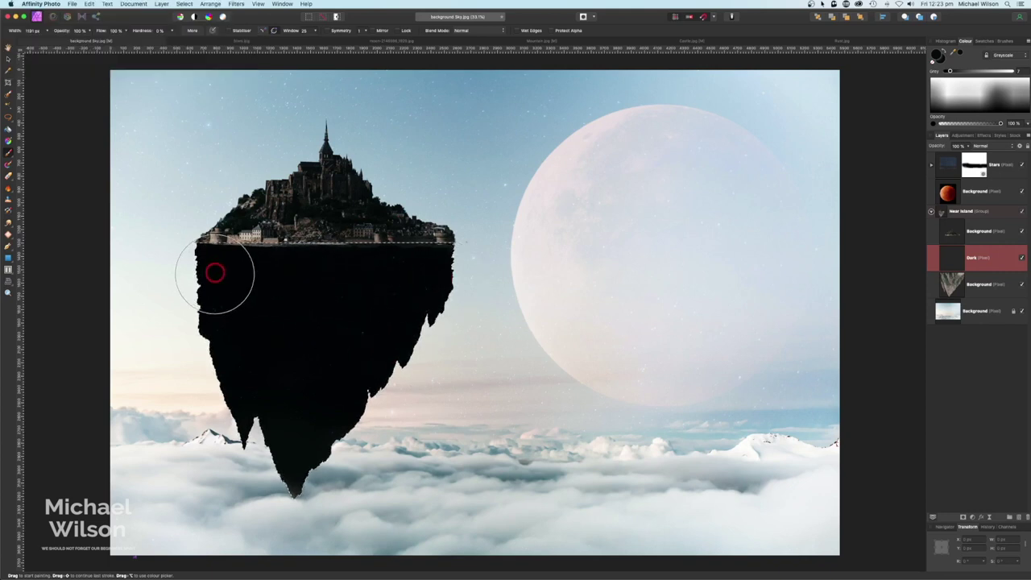
pyautogui.click(991, 149)
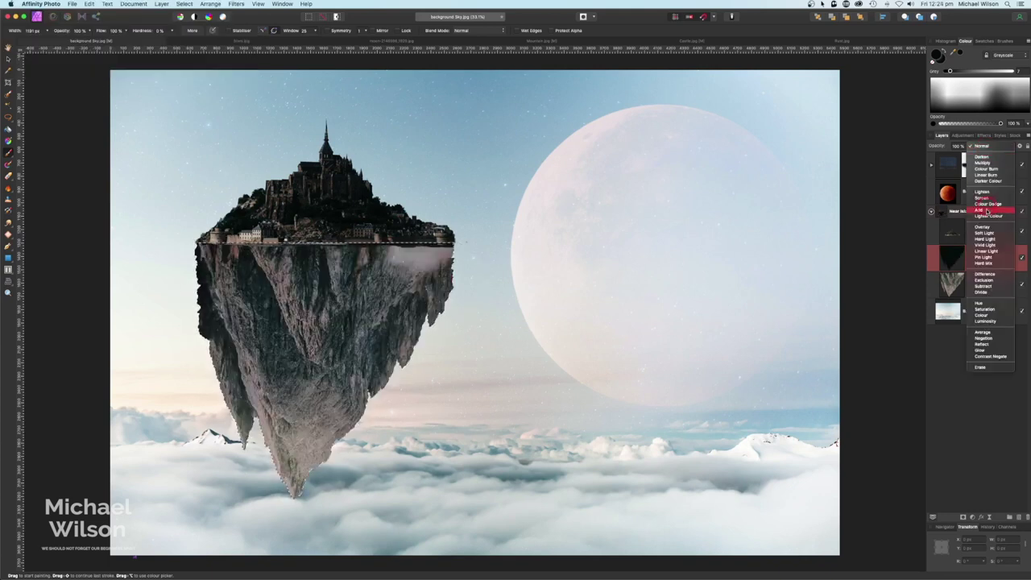
pyautogui.click(984, 233)
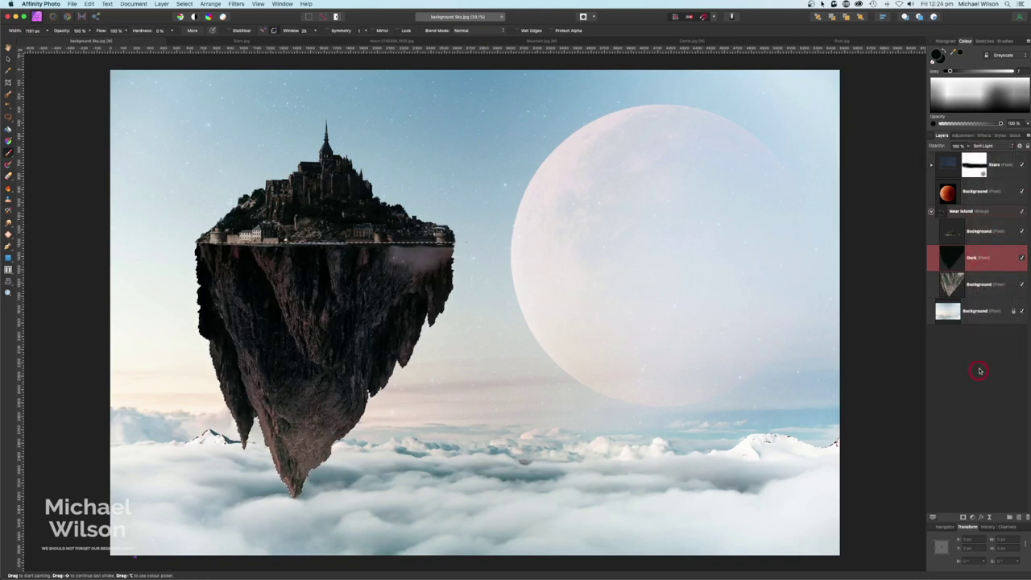
# Add a new pixel layer above the Dark layer and name it "Light".
pyautogui.click(1020, 519)
pyautogui.doubleClick(978, 260)
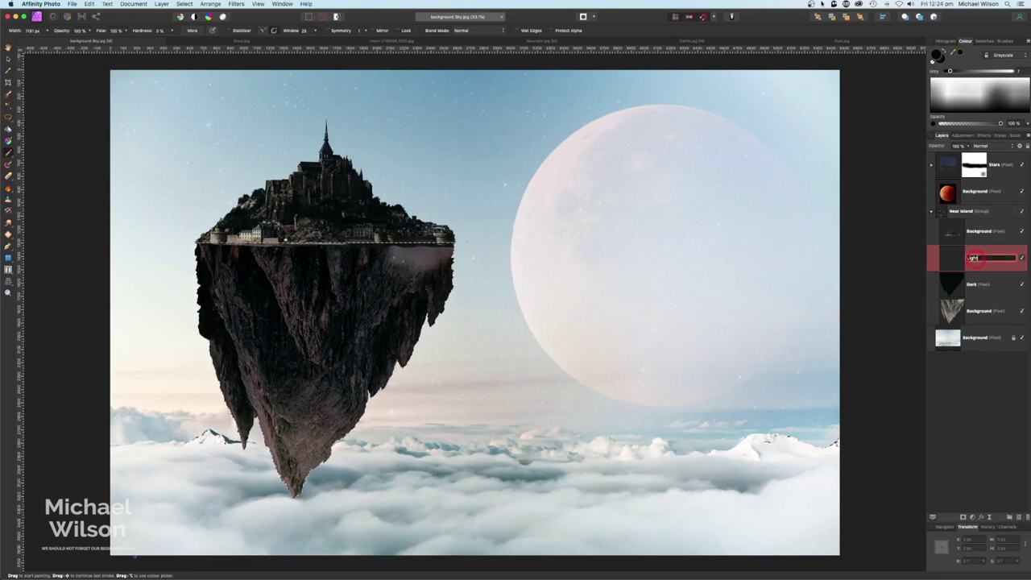
pyautogui.press('Return')
# Sample a light colour from the buildings at the castle's base and make it the active brush colour.
pyautogui.click(958, 233)
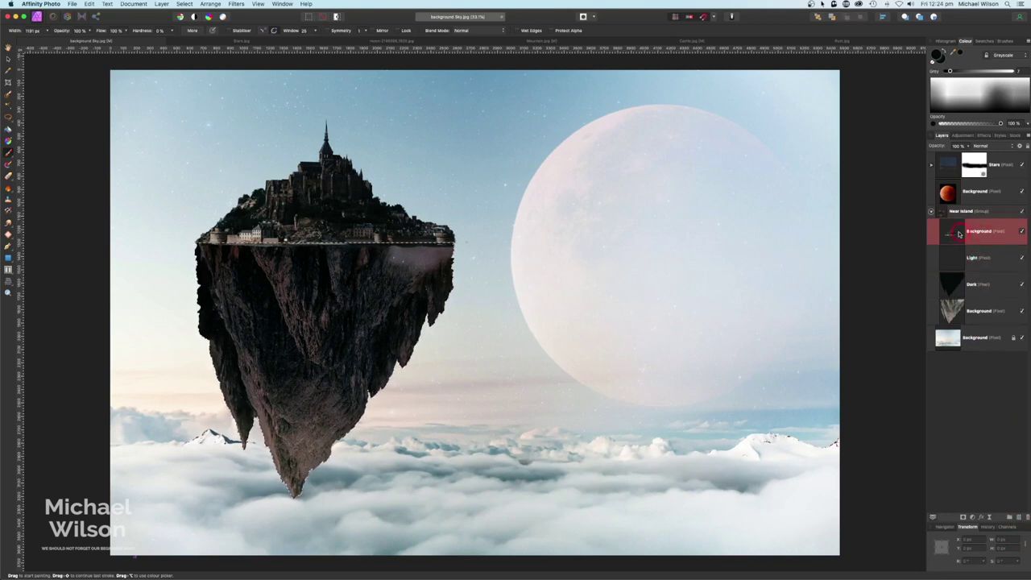
pyautogui.press('alt')
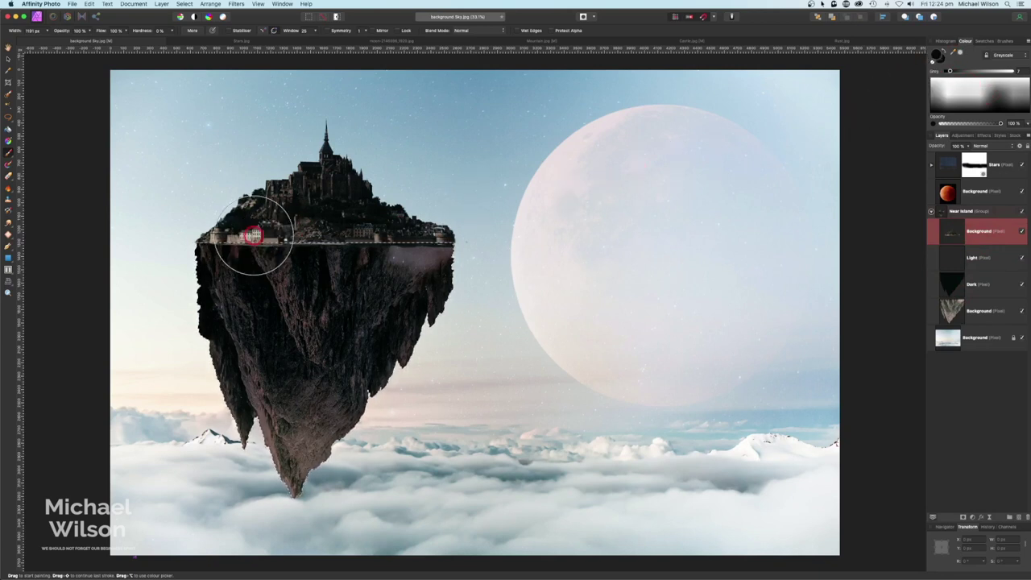
pyautogui.moveTo(960, 53); pyautogui.dragTo(939, 58)
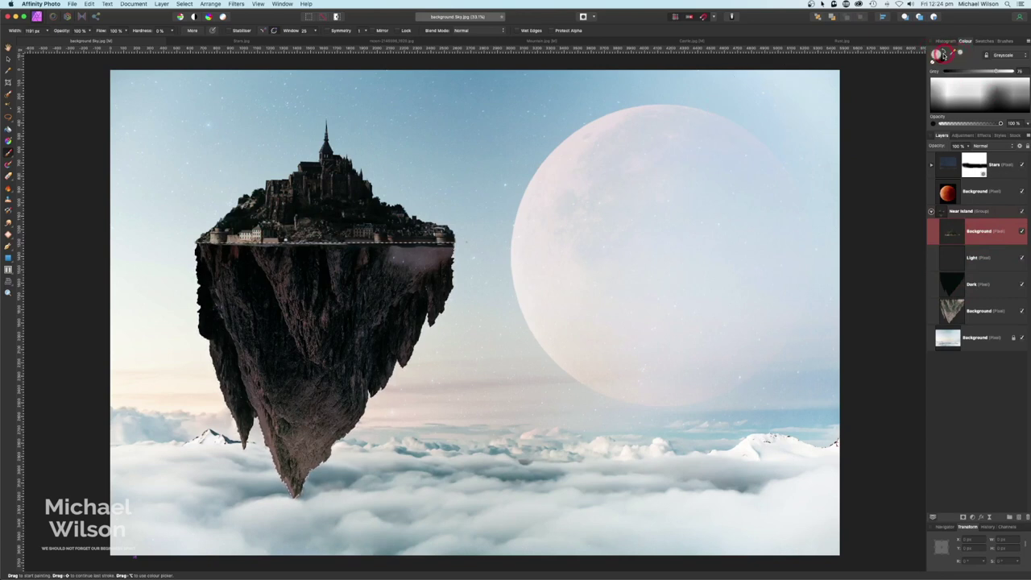
# Paint the selected rock with the light colour on the Light layer, set its blend mode to Multiply and reduce its opacity.
pyautogui.click(967, 258)
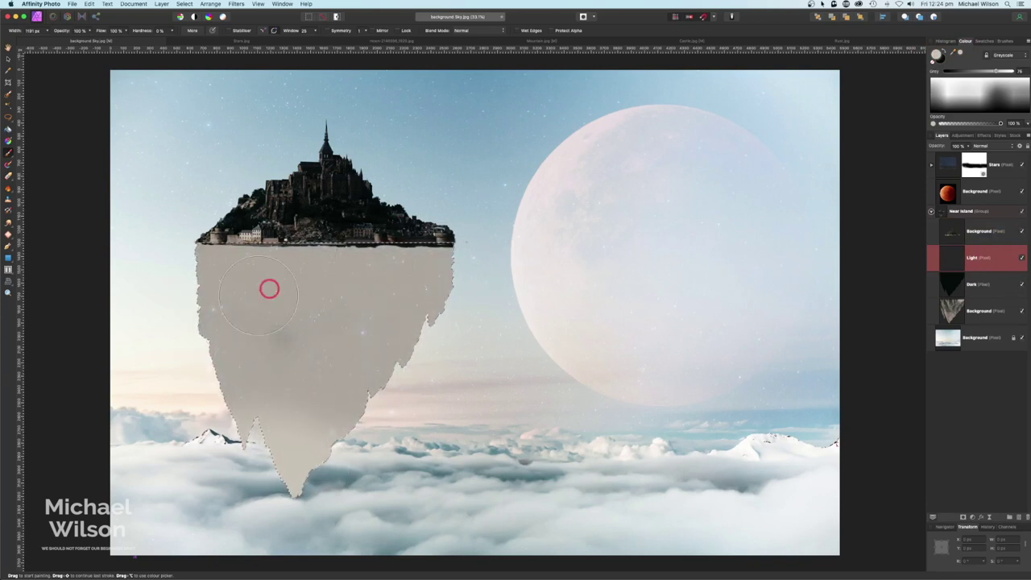
pyautogui.click(981, 146)
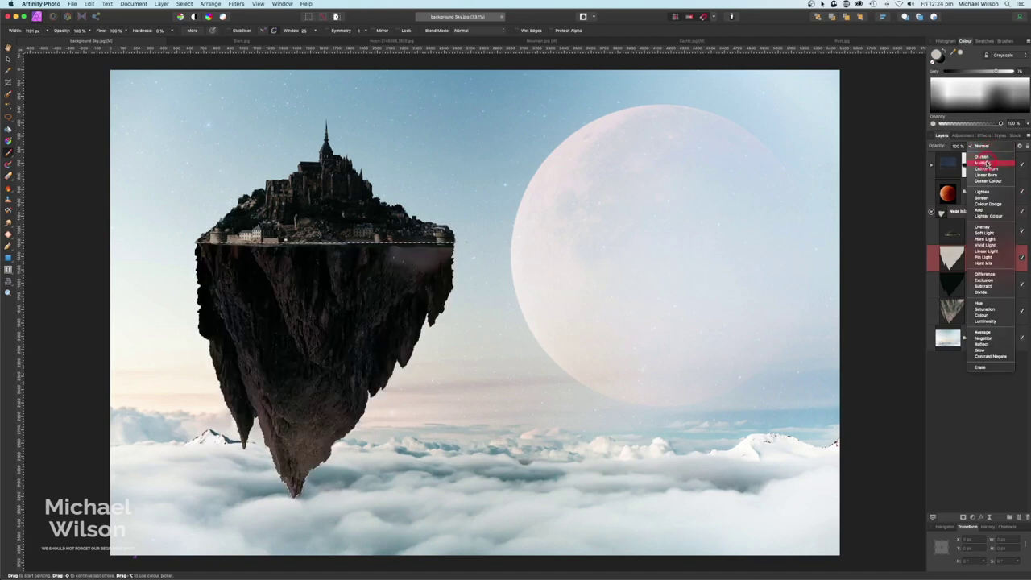
pyautogui.click(984, 163)
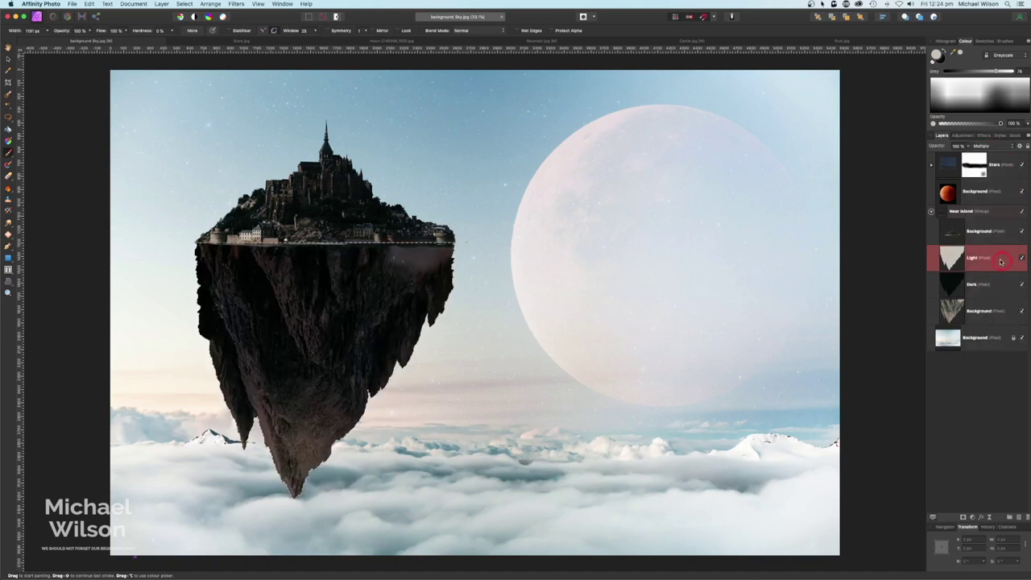
pyautogui.moveTo(971, 147); pyautogui.dragTo(963, 155)
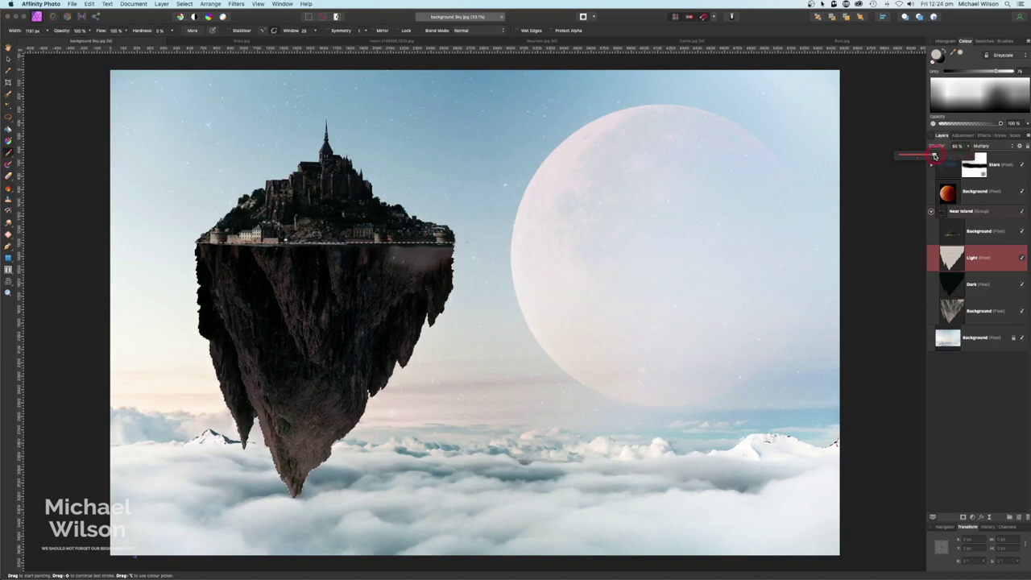
# Select the rock's Background layer in the Near Island group and shrink the pixel selection by about 25 px.
pyautogui.click(979, 310)
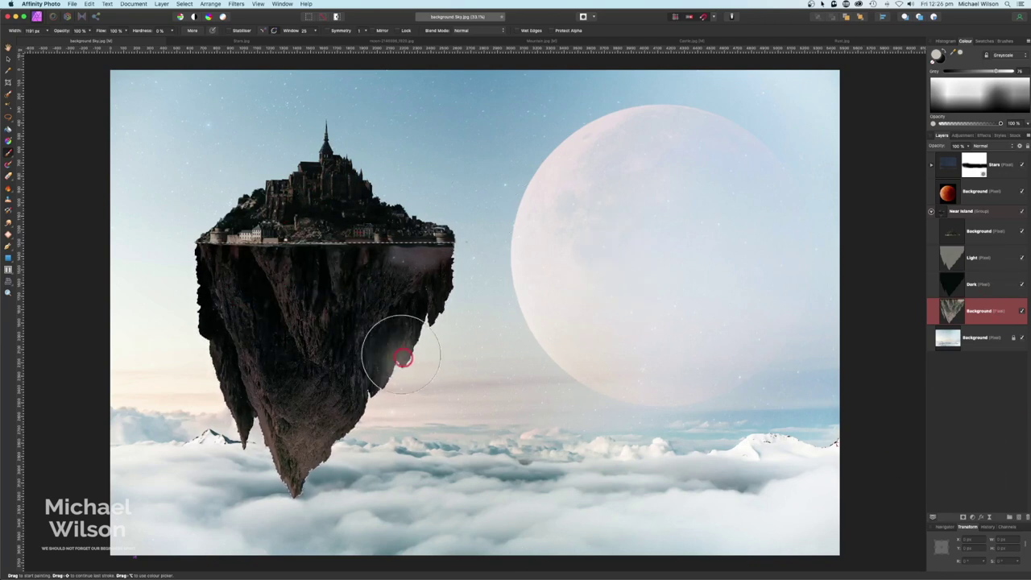
pyautogui.click(184, 4)
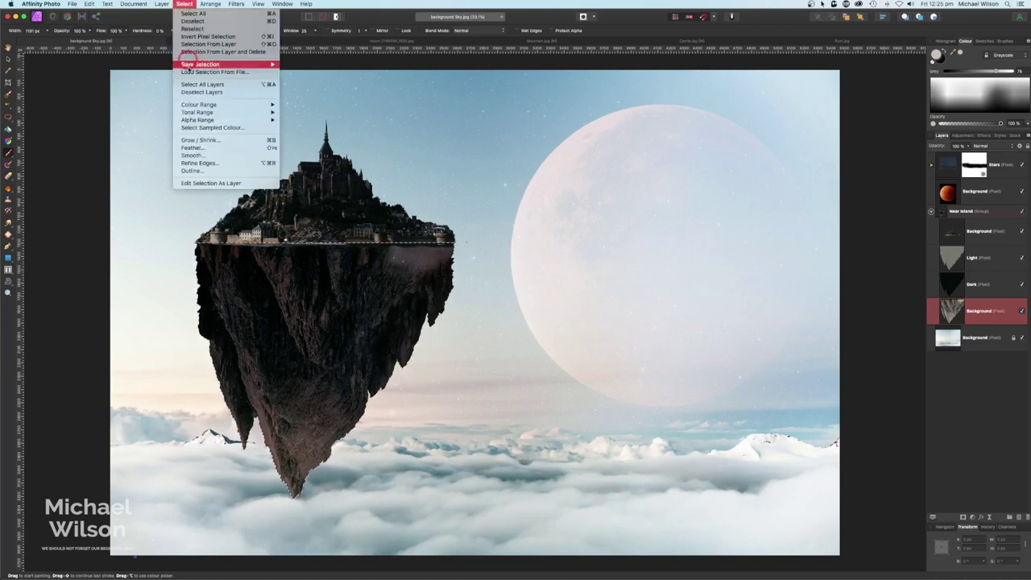
pyautogui.click(194, 139)
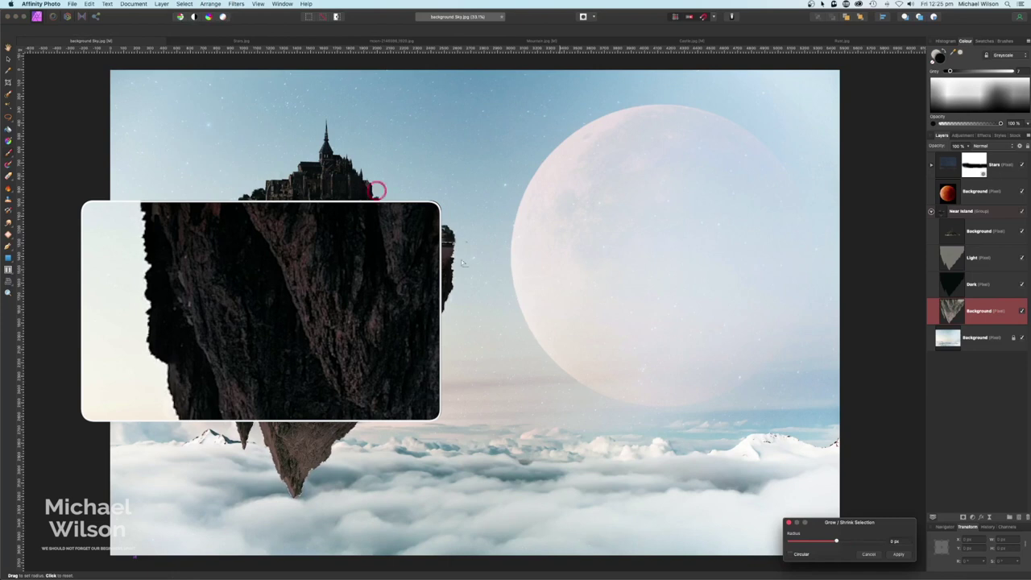
pyautogui.moveTo(839, 542); pyautogui.dragTo(836, 543)
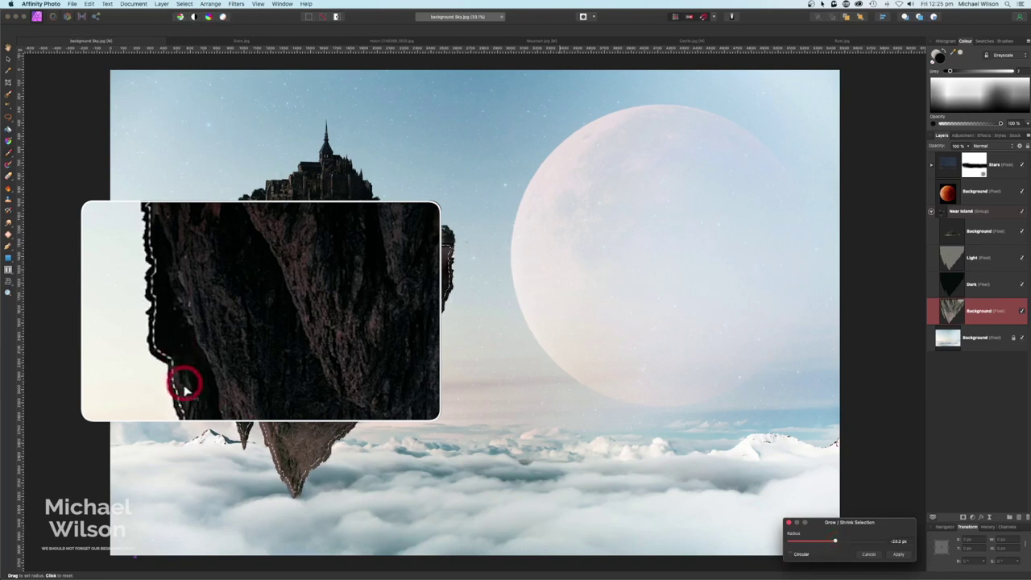
pyautogui.click(902, 553)
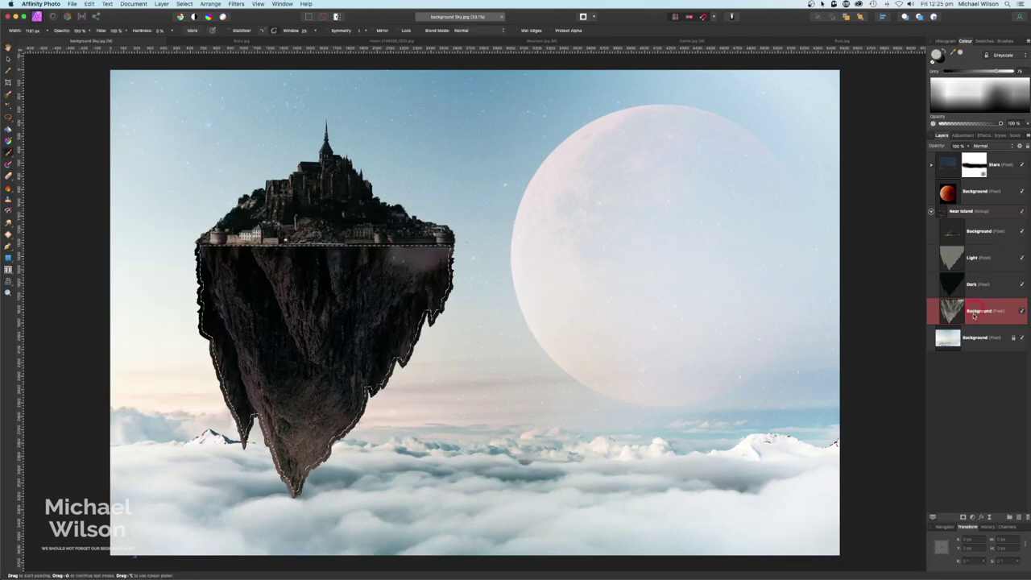
# Add a pixel layer above the rock layer, set it to Overlay, and make a near-white sampled from the pale sky the brush colour.
pyautogui.click(1019, 517)
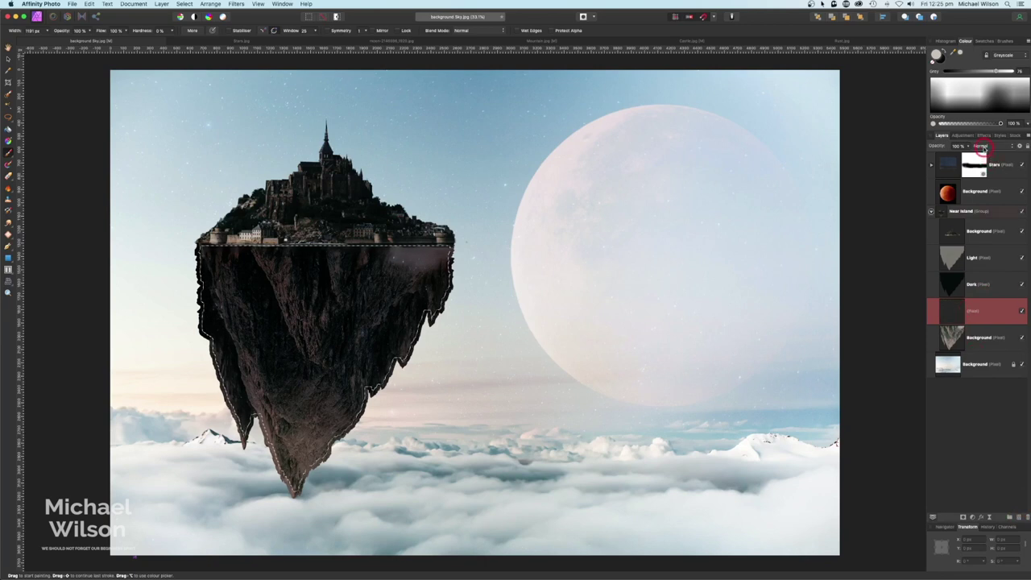
pyautogui.click(983, 148)
pyautogui.click(957, 316)
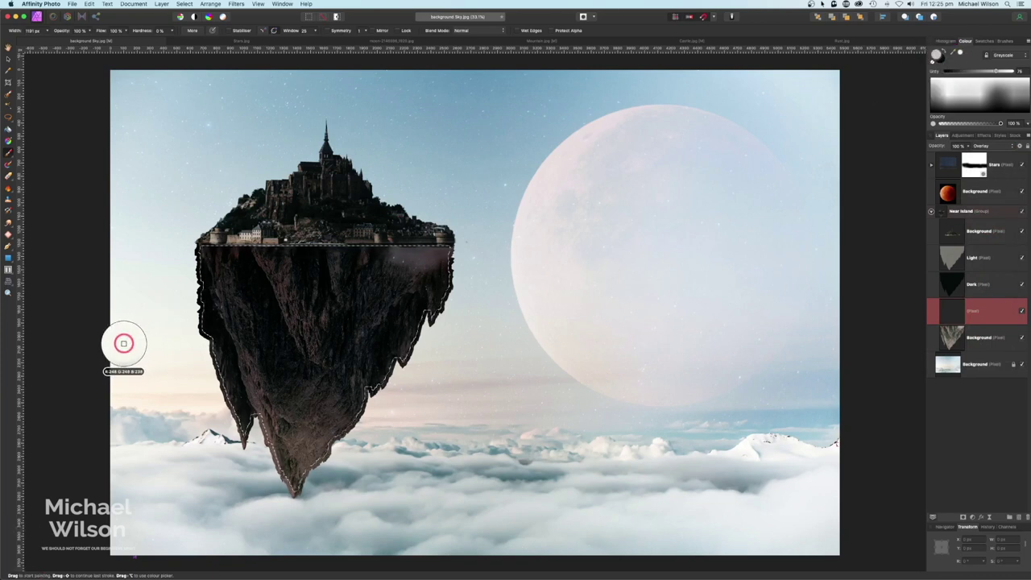
pyautogui.click(961, 53)
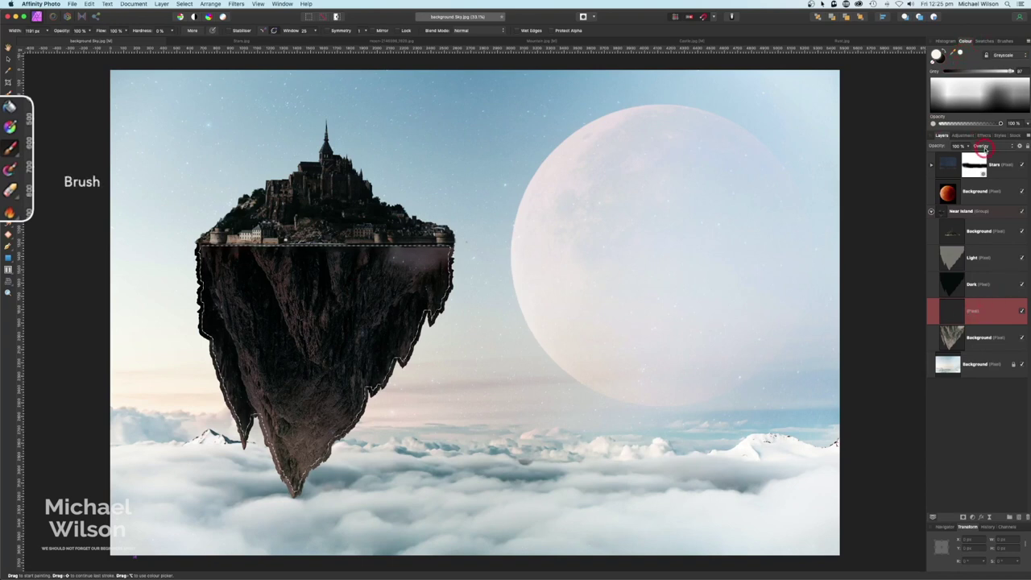
# Invert the pixel selection so the rock's outer edge can be painted.
pyautogui.click(200, 307)
pyautogui.moveTo(211, 295); pyautogui.dragTo(264, 299)
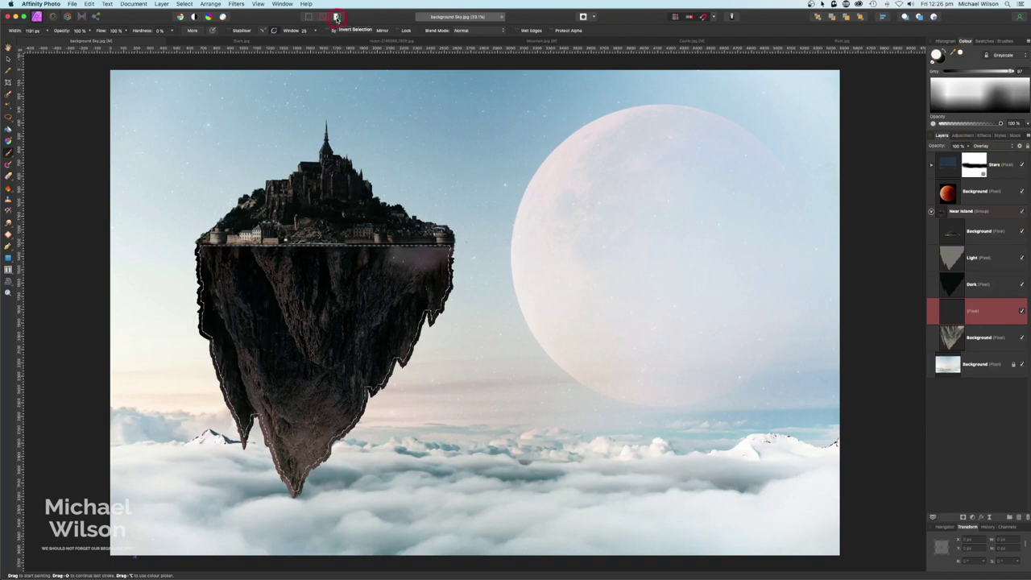
pyautogui.click(337, 17)
# Paint a light rim along the rock's left edge down to its tip with a smaller brush at 50% flow.
pyautogui.click(204, 306)
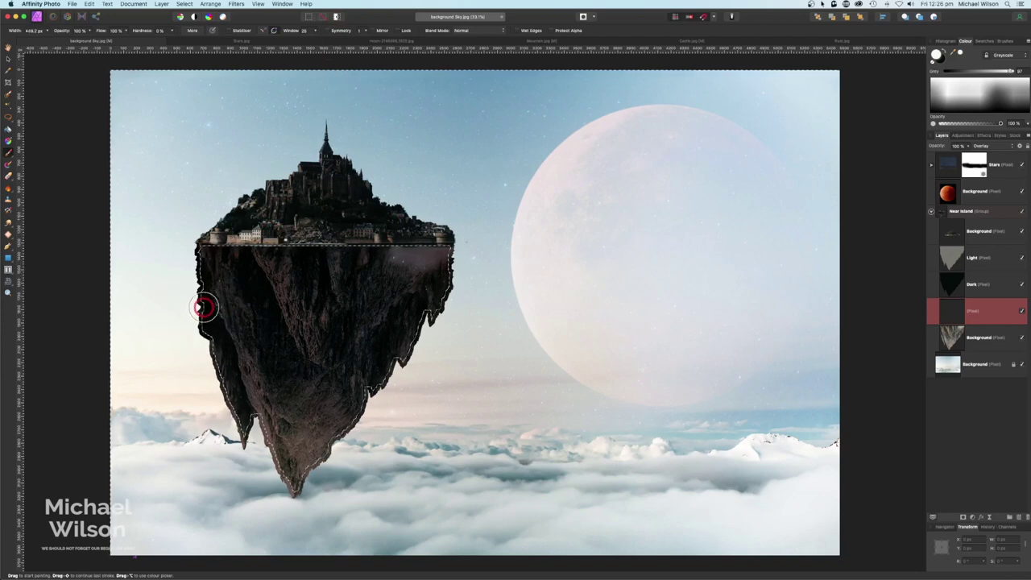
pyautogui.press('super+plus')
pyautogui.hscroll(-5, 213, 302)
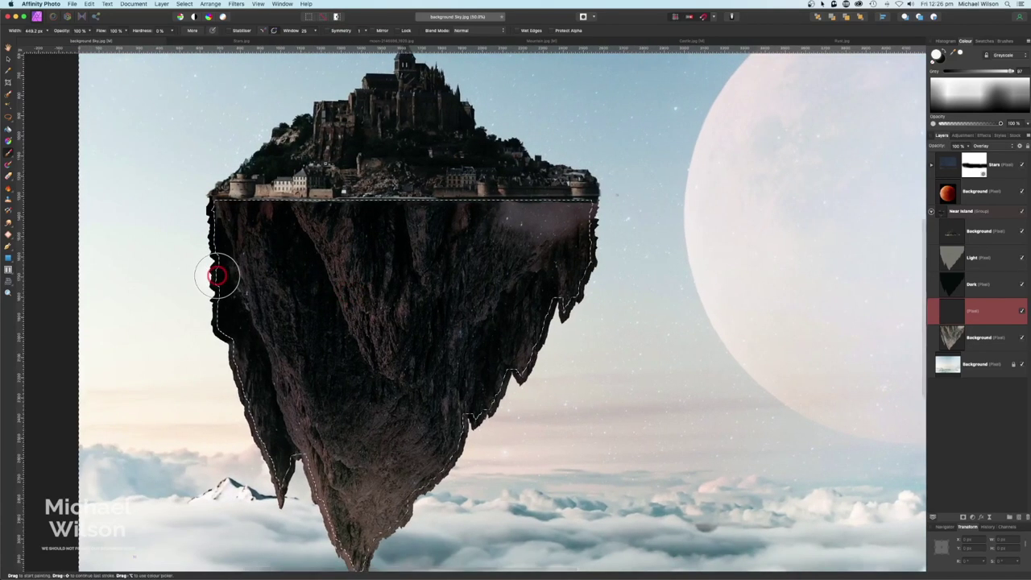
pyautogui.moveTo(217, 275)
pyautogui.mouseDown()
pyautogui.moveTo(240, 406)
pyautogui.moveTo(232, 354)
pyautogui.mouseUp()
pyautogui.moveTo(121, 25); pyautogui.dragTo(66, 28)
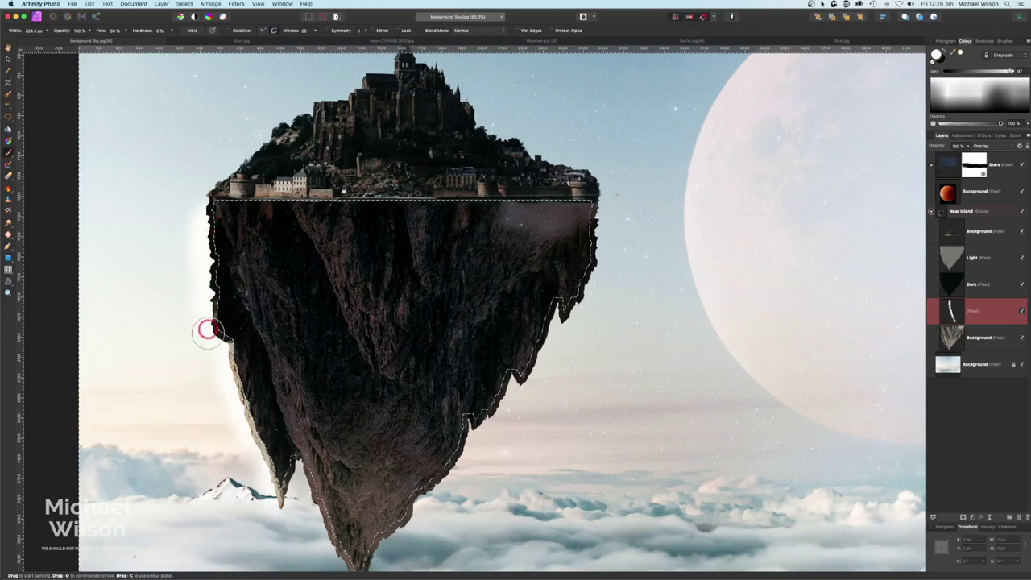
pyautogui.moveTo(233, 382); pyautogui.dragTo(298, 526)
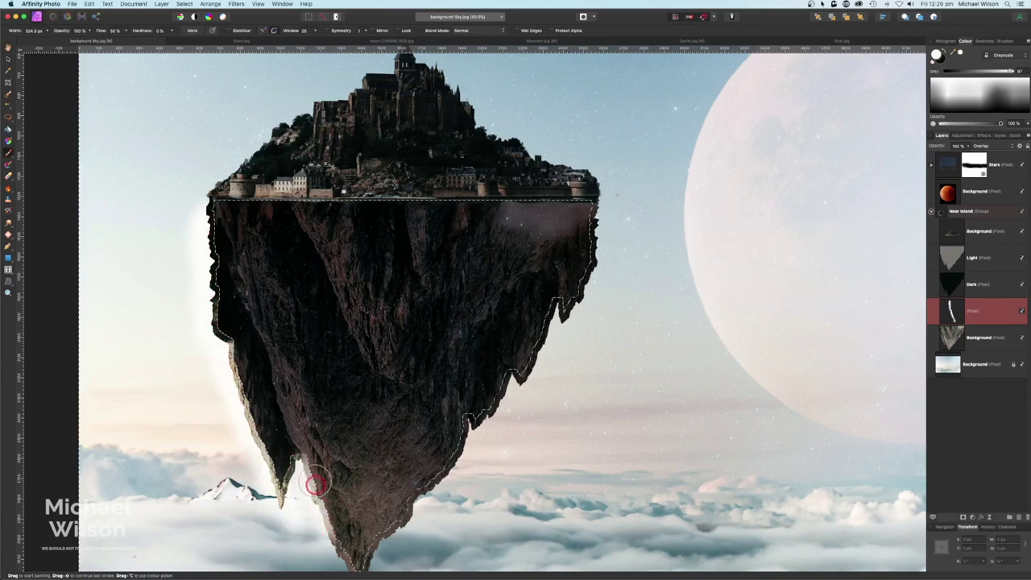
pyautogui.scroll(-3, 357, 437)
pyautogui.hscroll(1, 357, 437)
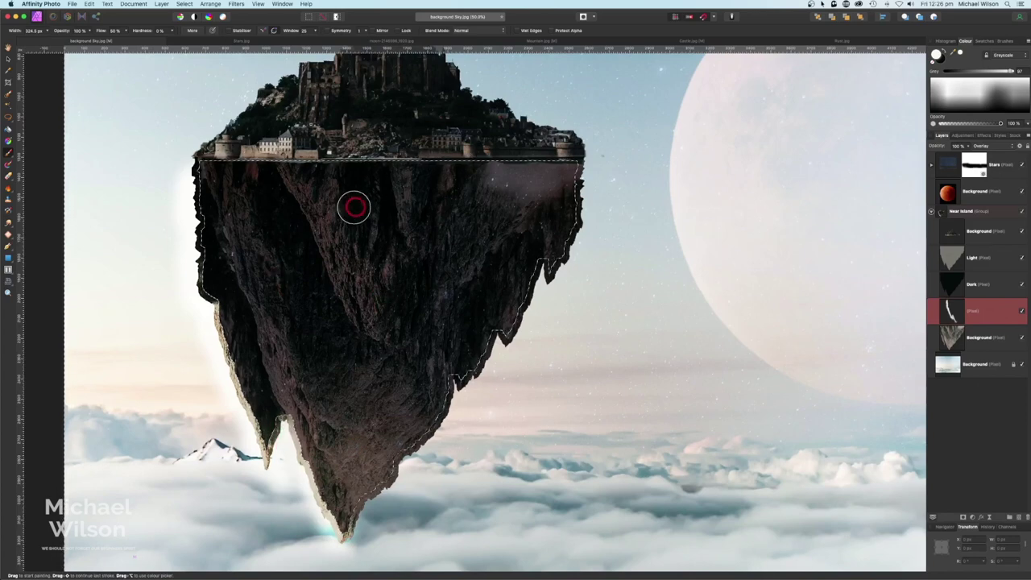
# Deselect, set the brush flow to 19%, and paint soft light over the left side of the rock face.
pyautogui.press('super+d')
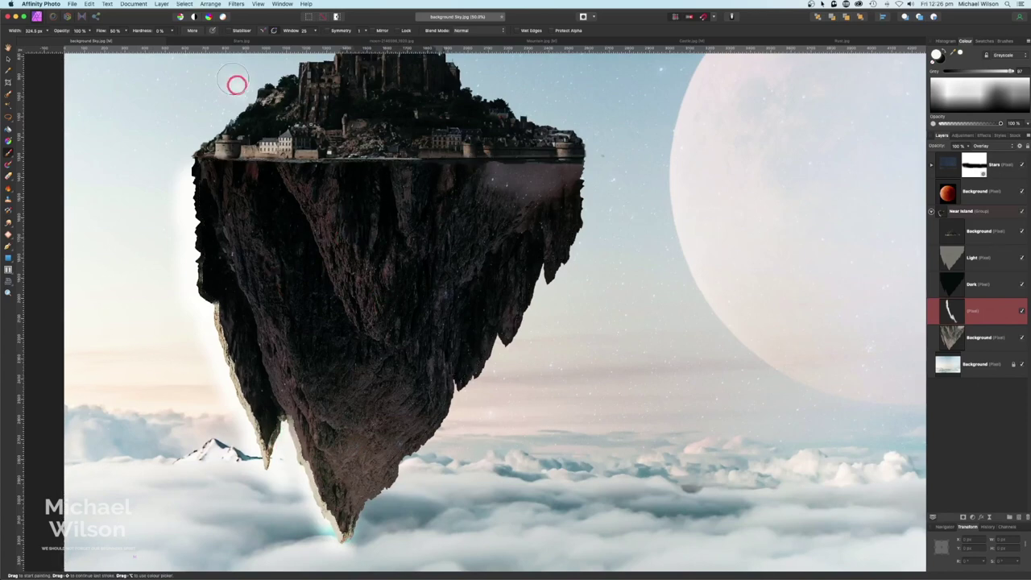
pyautogui.moveTo(109, 30); pyautogui.dragTo(77, 28)
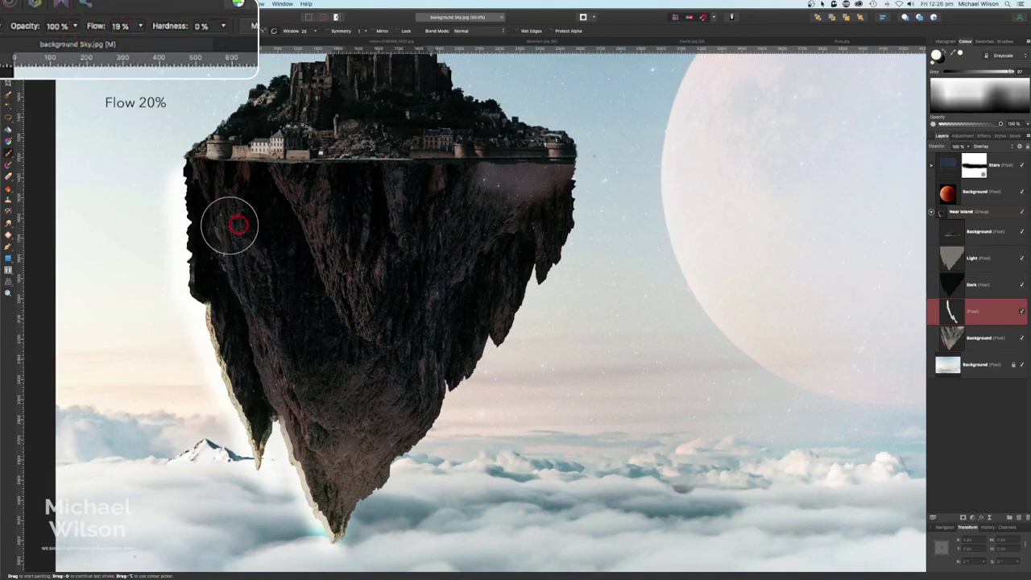
pyautogui.moveTo(240, 226)
pyautogui.mouseDown()
pyautogui.moveTo(207, 187)
pyautogui.moveTo(215, 236)
pyautogui.moveTo(218, 218)
pyautogui.moveTo(321, 495)
pyautogui.moveTo(256, 282)
pyautogui.moveTo(263, 303)
pyautogui.moveTo(252, 233)
pyautogui.moveTo(266, 214)
pyautogui.moveTo(331, 516)
pyautogui.moveTo(243, 334)
pyautogui.moveTo(216, 245)
pyautogui.moveTo(194, 254)
pyautogui.moveTo(198, 274)
pyautogui.moveTo(193, 183)
pyautogui.moveTo(199, 272)
pyautogui.moveTo(231, 307)
pyautogui.moveTo(281, 425)
pyautogui.mouseUp()
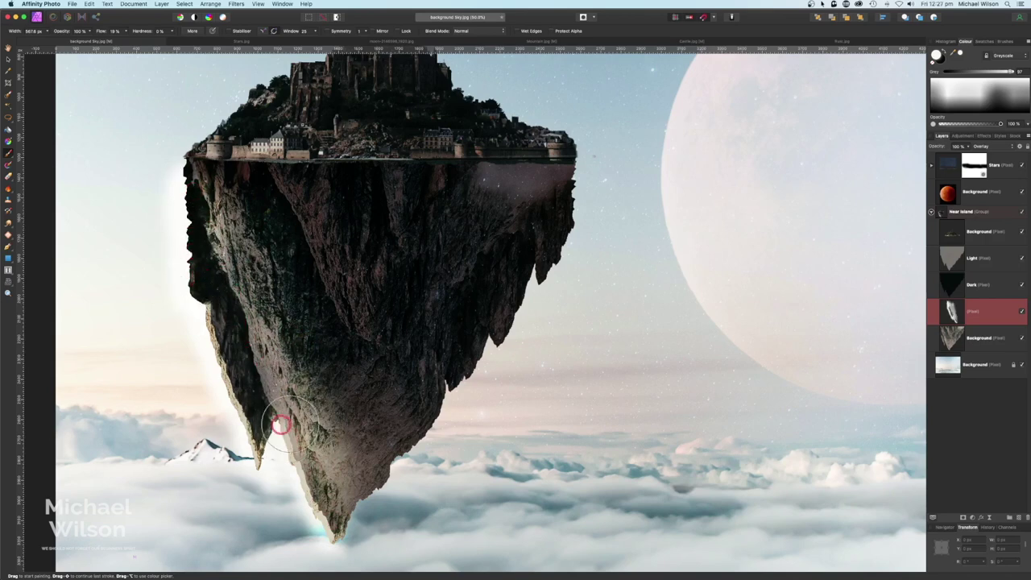
pyautogui.scroll(-3, 200, 430)
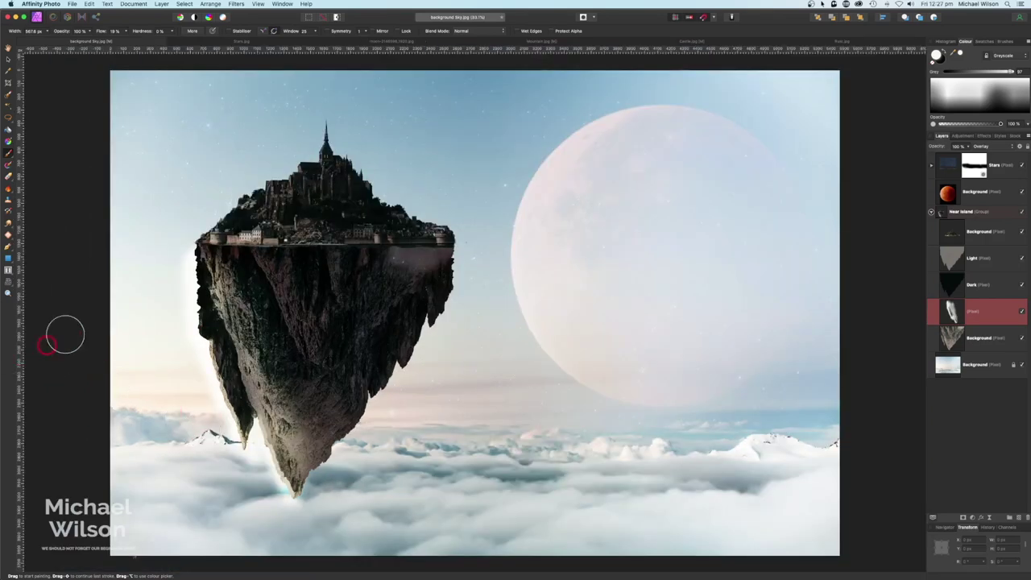
pyautogui.moveTo(65, 334)
pyautogui.mouseDown()
pyautogui.moveTo(136, 282)
pyautogui.moveTo(260, 408)
pyautogui.moveTo(233, 359)
pyautogui.moveTo(225, 352)
pyautogui.moveTo(250, 420)
pyautogui.moveTo(230, 346)
pyautogui.moveTo(248, 346)
pyautogui.moveTo(224, 280)
pyautogui.moveTo(229, 265)
pyautogui.moveTo(208, 258)
pyautogui.moveTo(245, 258)
pyautogui.moveTo(273, 295)
pyautogui.moveTo(300, 411)
pyautogui.mouseUp()
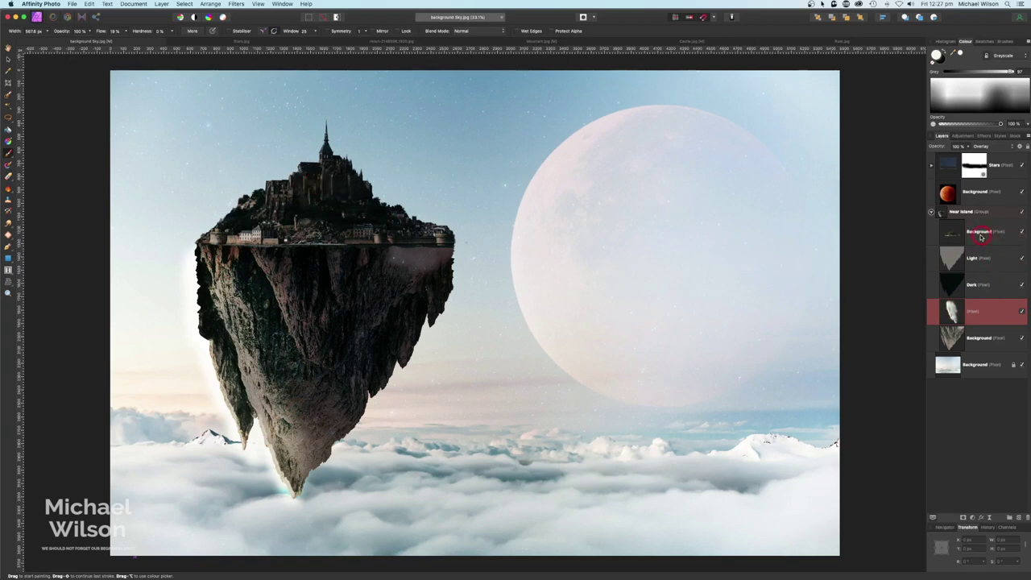
# Add a pixel layer above the castle layer, set it to Overlay, and paint soft light over the castle and its hillside.
pyautogui.click(967, 236)
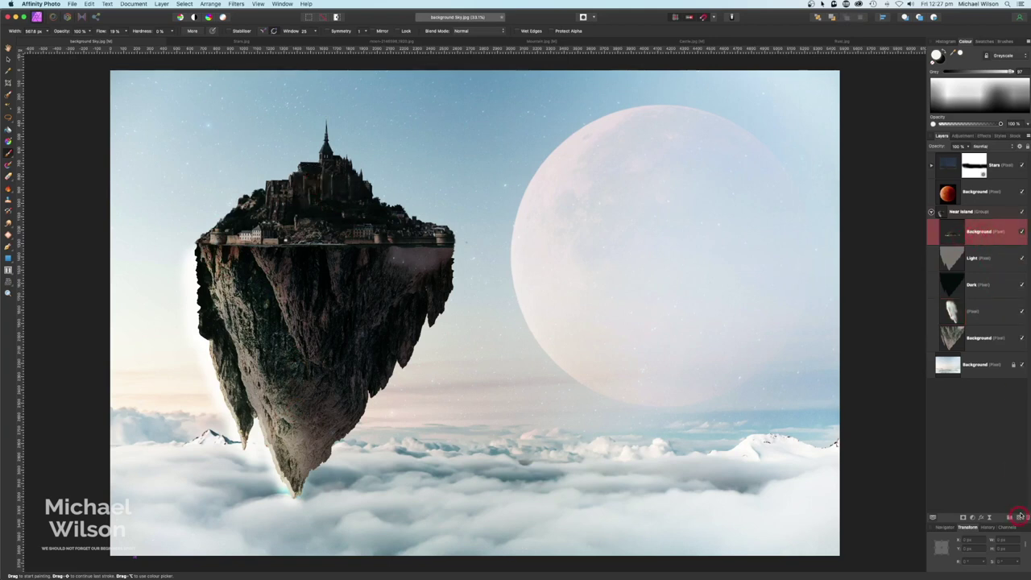
pyautogui.click(1020, 516)
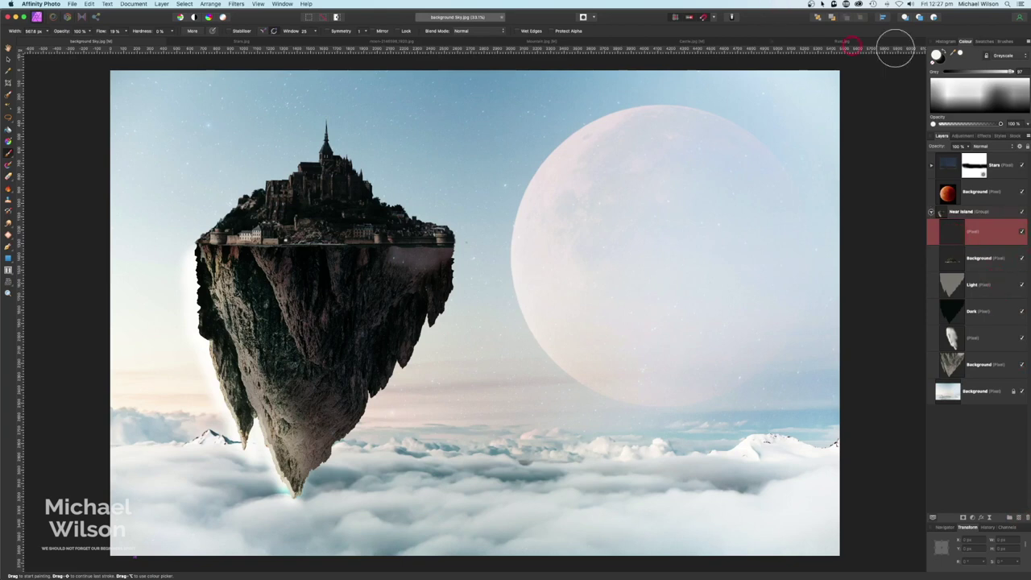
pyautogui.click(985, 147)
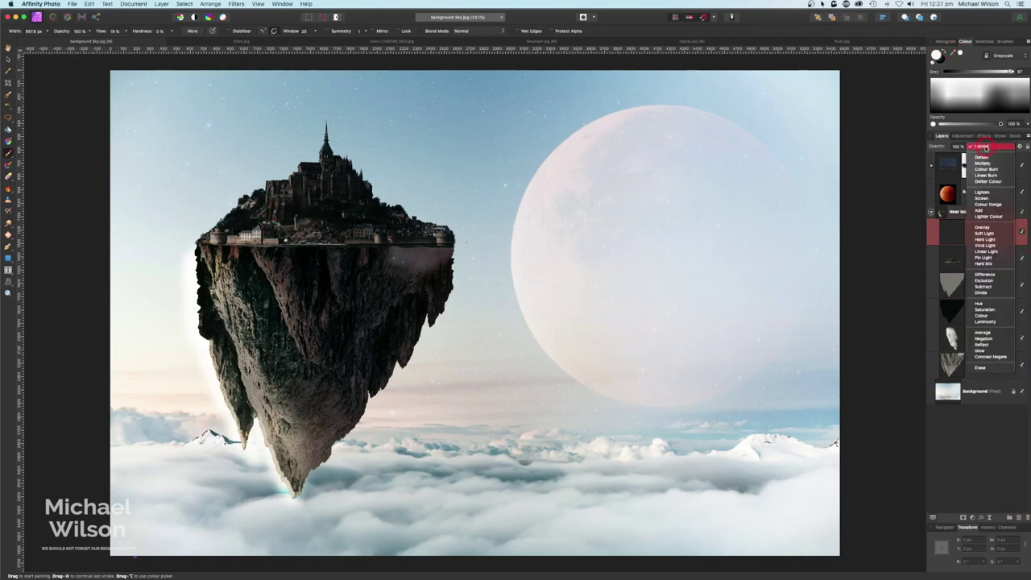
pyautogui.click(985, 227)
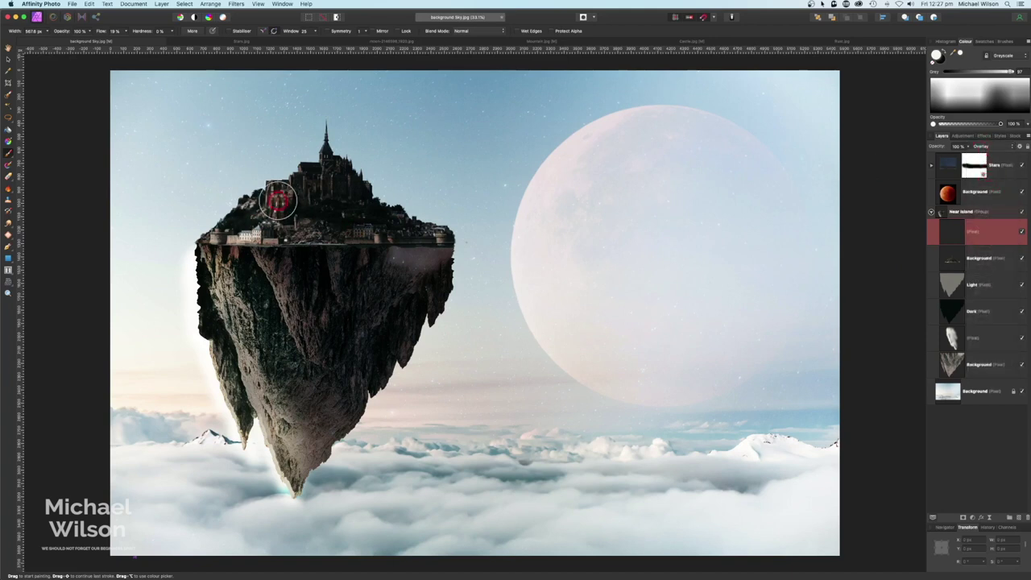
pyautogui.moveTo(257, 205)
pyautogui.mouseDown()
pyautogui.moveTo(252, 236)
pyautogui.moveTo(303, 175)
pyautogui.moveTo(284, 212)
pyautogui.moveTo(307, 186)
pyautogui.moveTo(285, 197)
pyautogui.moveTo(312, 158)
pyautogui.moveTo(316, 231)
pyautogui.moveTo(321, 215)
pyautogui.moveTo(232, 249)
pyautogui.moveTo(315, 241)
pyautogui.moveTo(337, 183)
pyautogui.mouseUp()
pyautogui.moveTo(344, 215)
pyautogui.mouseDown()
pyautogui.moveTo(279, 233)
pyautogui.moveTo(287, 206)
pyautogui.moveTo(234, 227)
pyautogui.moveTo(270, 280)
pyautogui.moveTo(330, 192)
pyautogui.moveTo(267, 260)
pyautogui.moveTo(323, 234)
pyautogui.moveTo(323, 247)
pyautogui.moveTo(270, 274)
pyautogui.moveTo(265, 254)
pyautogui.moveTo(419, 229)
pyautogui.moveTo(430, 265)
pyautogui.moveTo(420, 240)
pyautogui.moveTo(383, 212)
pyautogui.moveTo(391, 232)
pyautogui.moveTo(408, 207)
pyautogui.mouseUp()
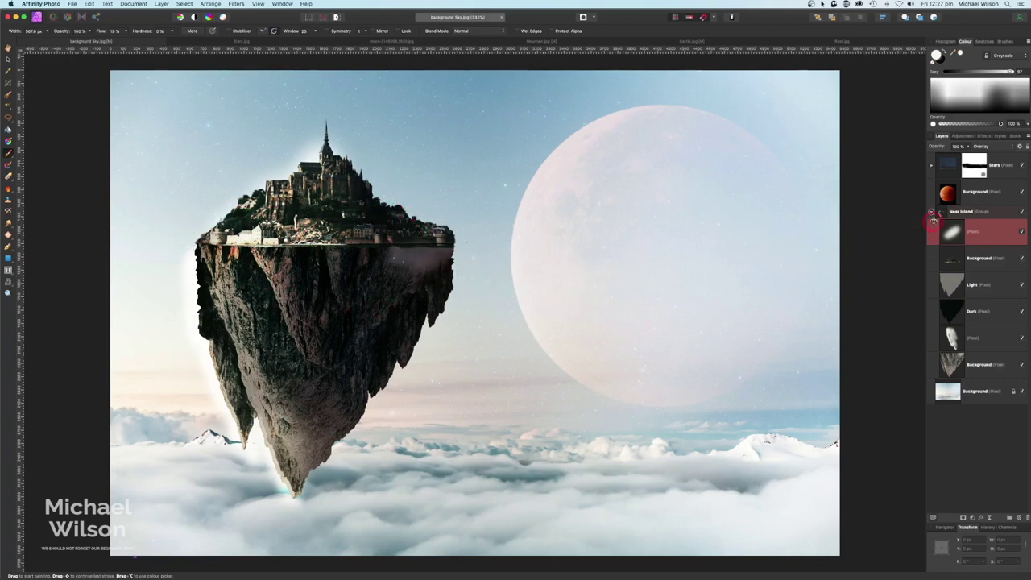
# Collapse the Near Island group and duplicate it.
pyautogui.click(932, 211)
pyautogui.click(959, 214)
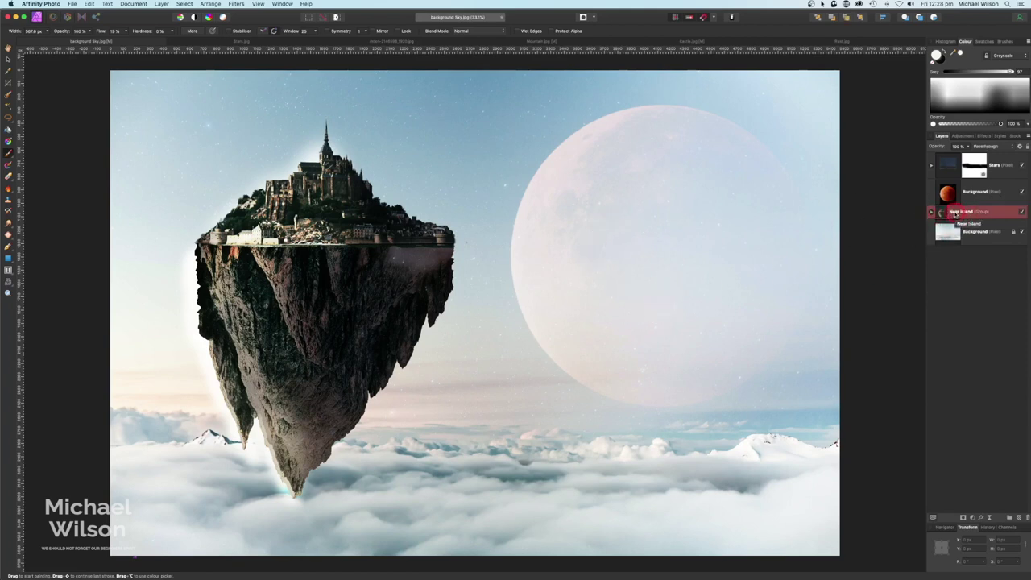
pyautogui.press('super+j')
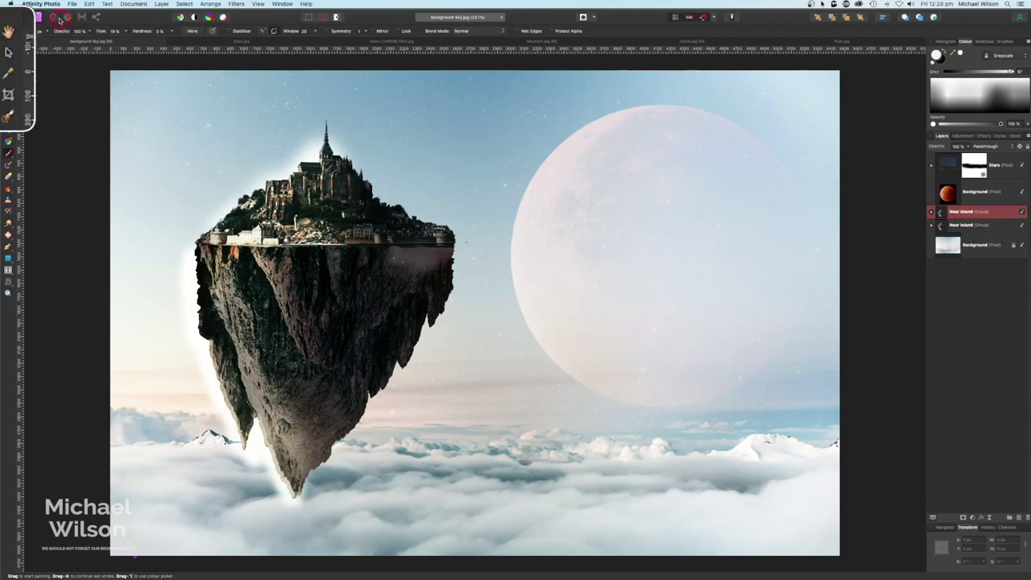
# Scale the duplicated island down to about 2170 px wide and place it in front of the moon.
pyautogui.click(9, 59)
pyautogui.scroll(1, 234, 257)
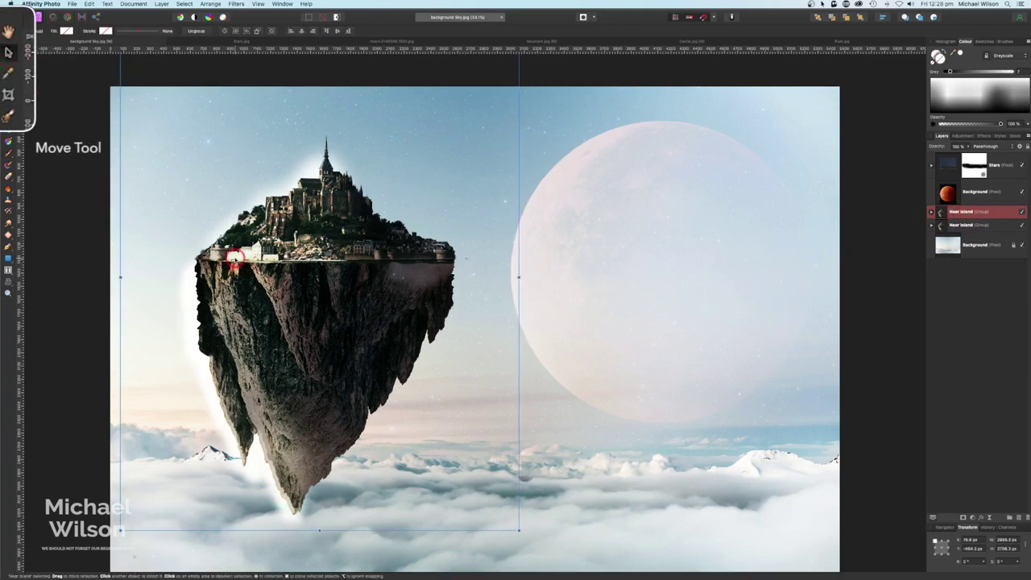
pyautogui.press('super+minus')
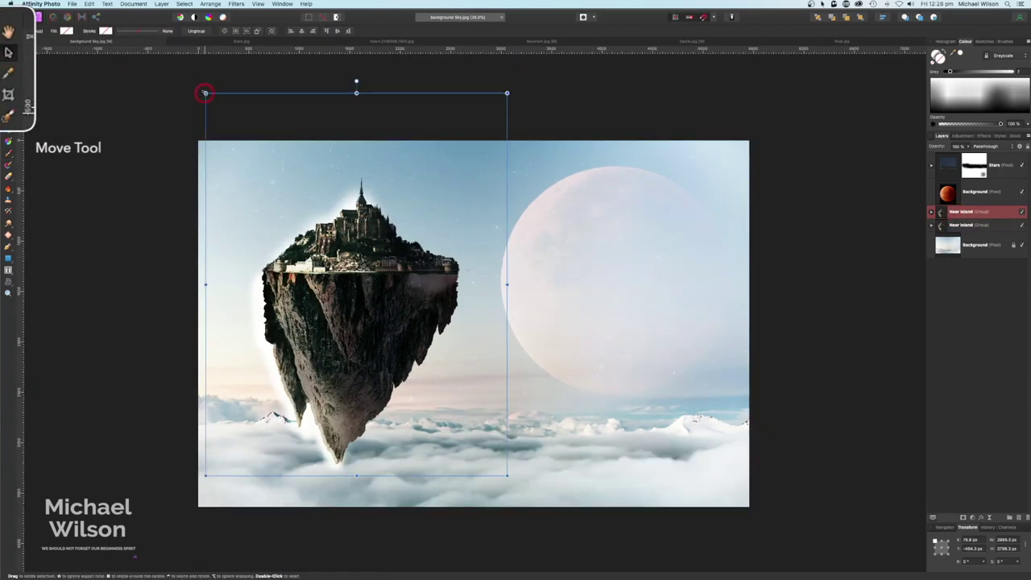
pyautogui.moveTo(206, 94); pyautogui.dragTo(278, 205)
pyautogui.moveTo(419, 338); pyautogui.dragTo(636, 283)
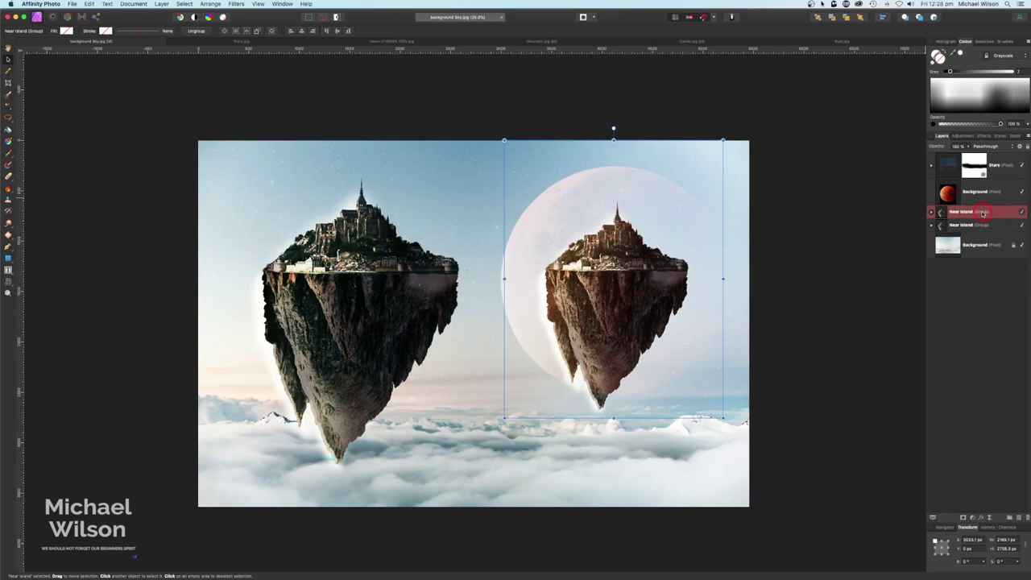
# Move both island groups above the Stars layer, with the original Near Island group at the top of the stack.
pyautogui.moveTo(983, 201); pyautogui.dragTo(982, 158)
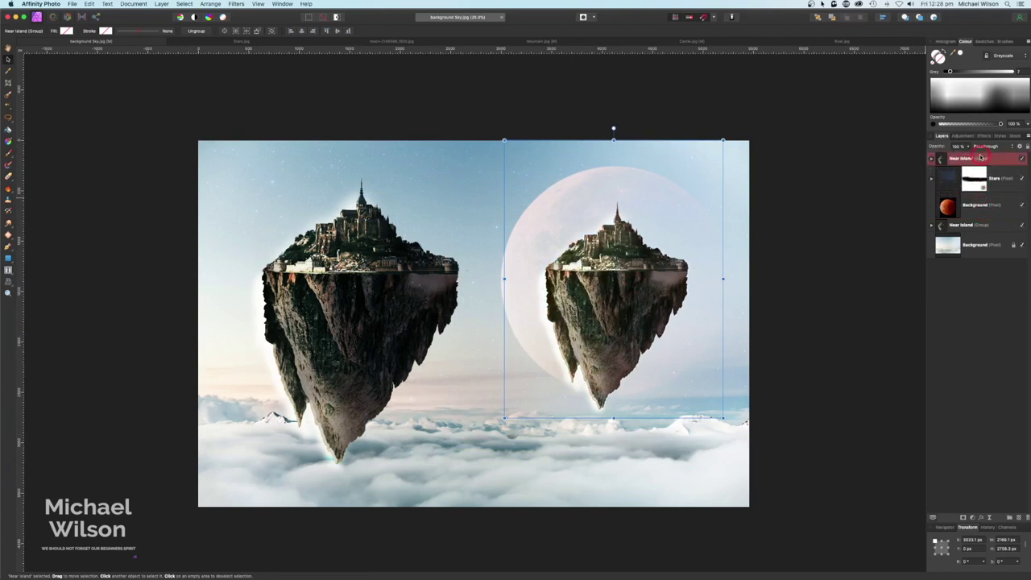
pyautogui.click(984, 231)
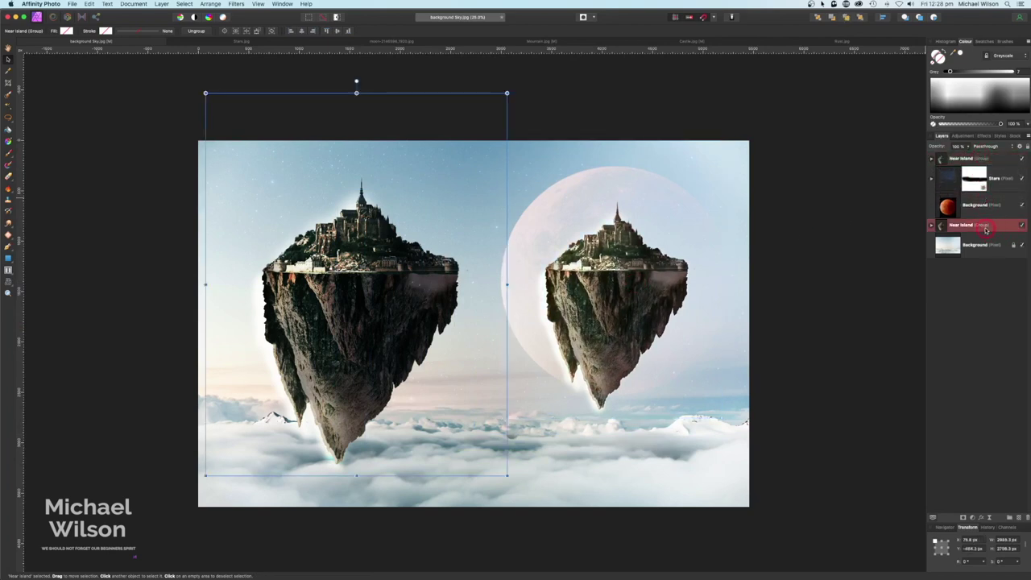
pyautogui.moveTo(990, 228); pyautogui.dragTo(985, 158)
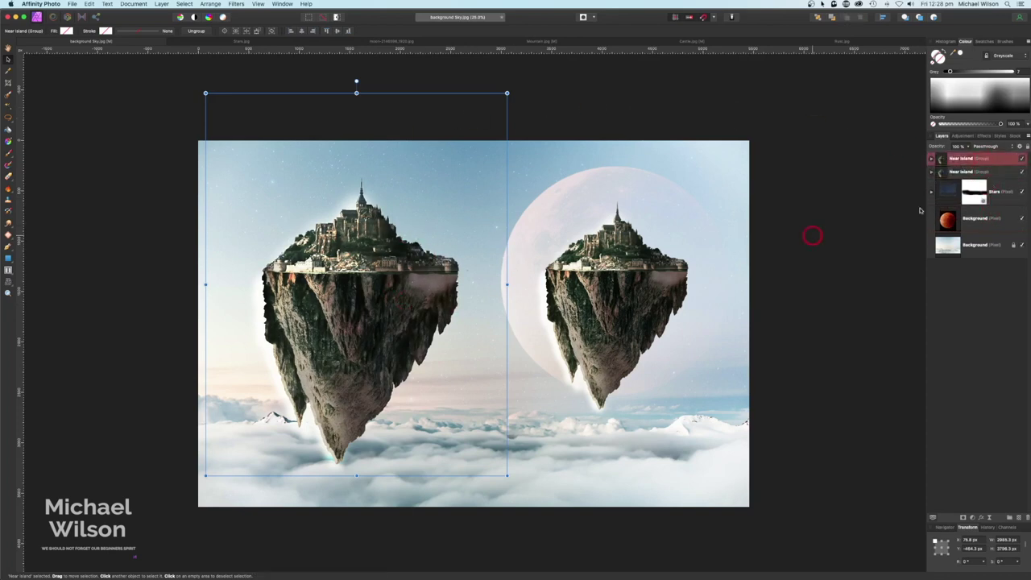
# Rename the smaller island's group as "Far Island".
pyautogui.click(975, 172)
pyautogui.doubleClick(961, 172)
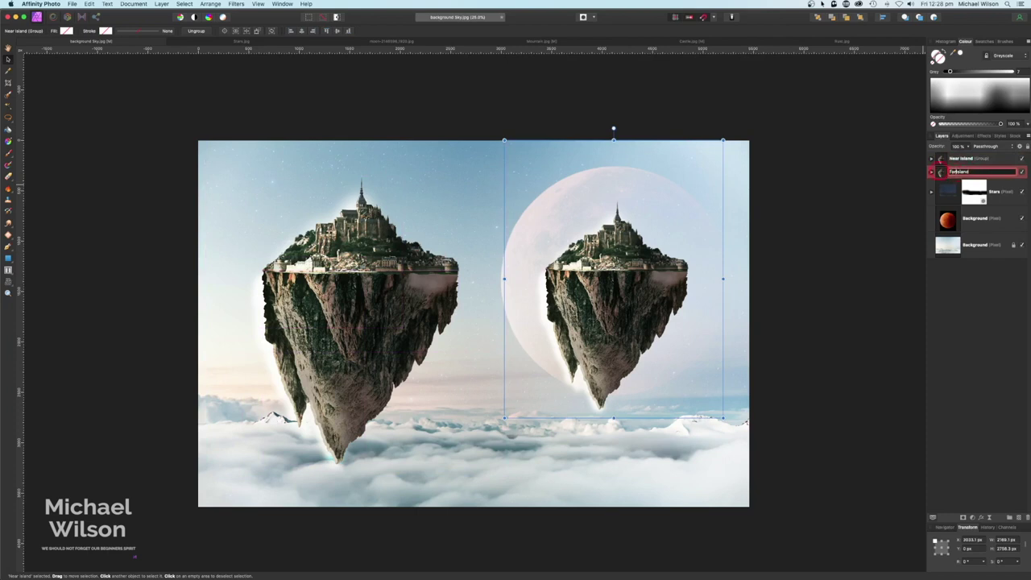
pyautogui.click(764, 185)
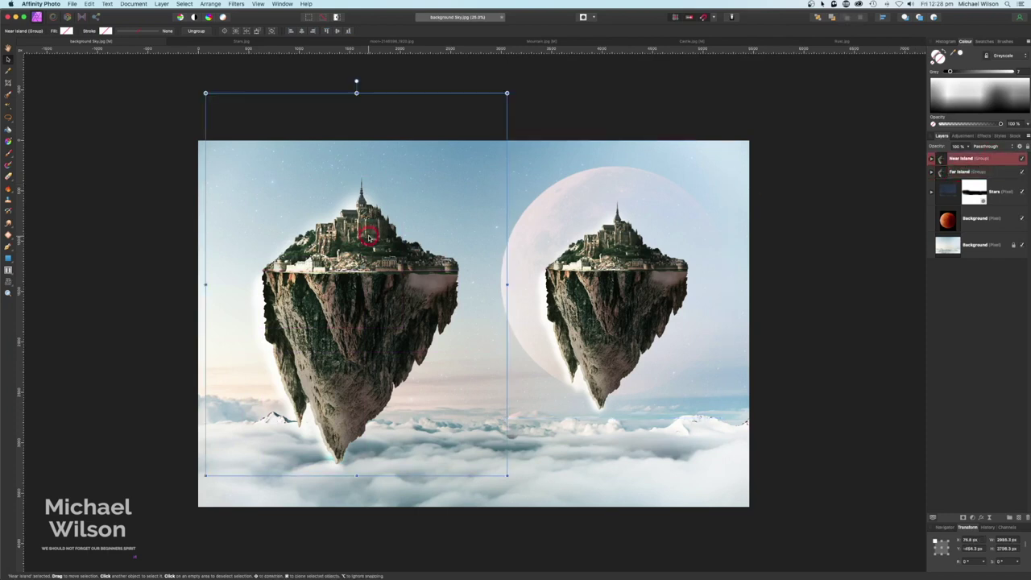
# Scale the Far Island group to about 1844 px wide and shift it toward the moon's lower right.
pyautogui.click(617, 253)
pyautogui.moveTo(506, 142); pyautogui.dragTo(548, 172)
pyautogui.moveTo(655, 307); pyautogui.dragTo(674, 305)
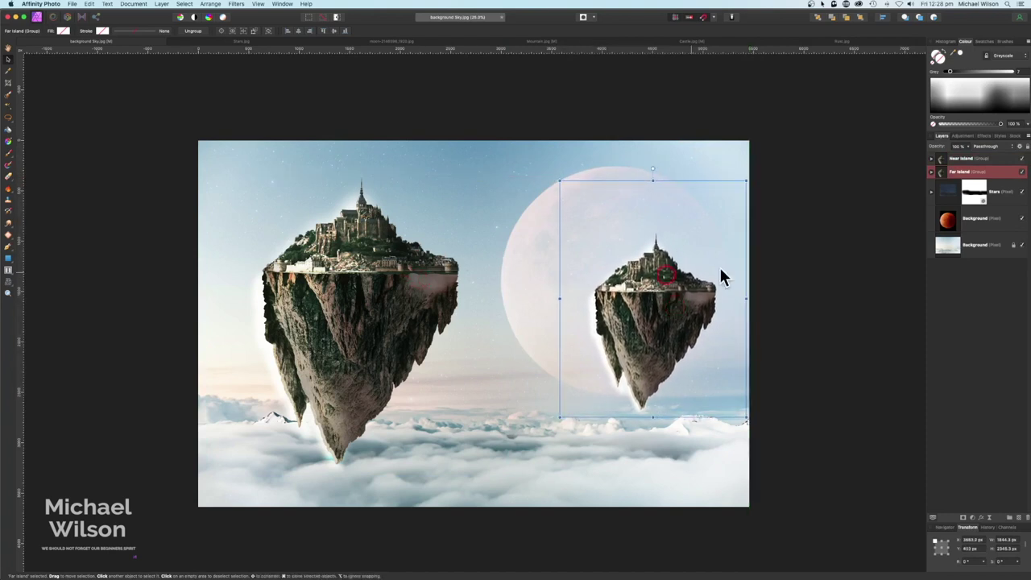
# Nudge the Far Island group slightly toward the Near Island, keeping it in front of the moon.
pyautogui.click(800, 252)
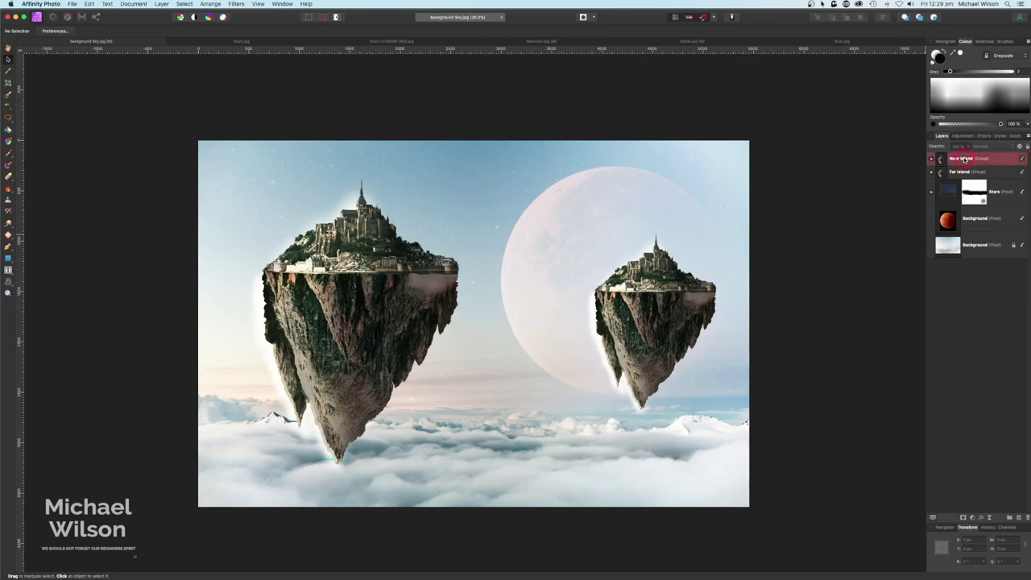
pyautogui.click(684, 291)
pyautogui.moveTo(683, 292); pyautogui.dragTo(671, 290)
# Add a new empty pixel layer above the Near Island group.
pyautogui.click(991, 161)
pyautogui.press('p')
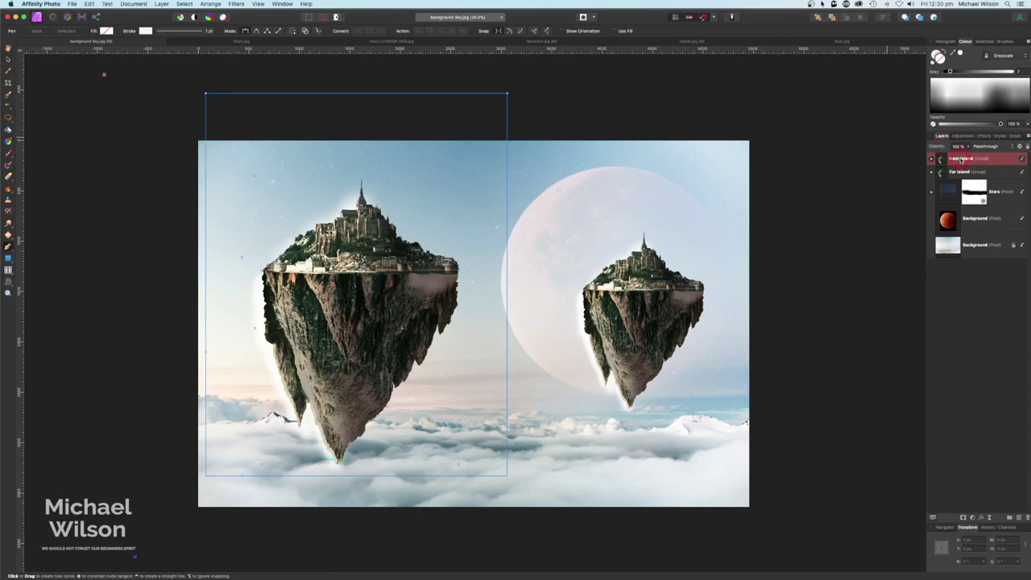
pyautogui.click(1020, 517)
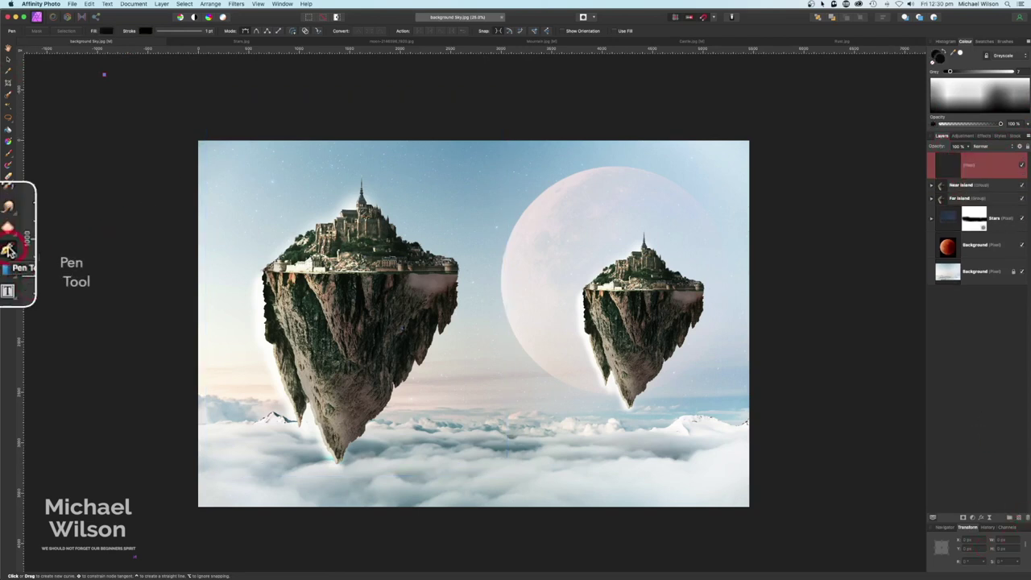
# Draw a sagging Pen tool curve with a black 1 pt stroke from the near island's right edge to the far island's left edge.
pyautogui.click(147, 31)
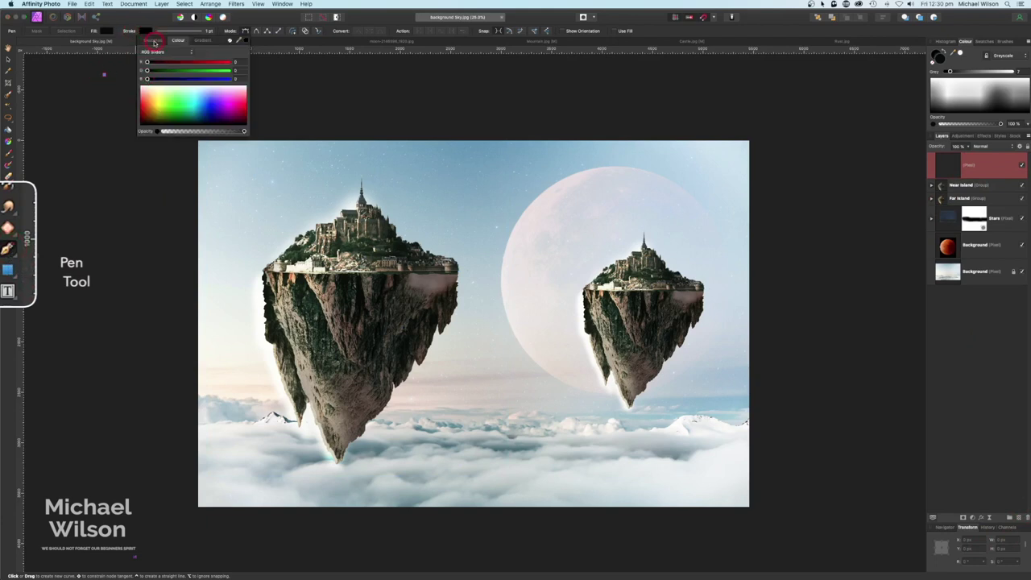
pyautogui.click(155, 41)
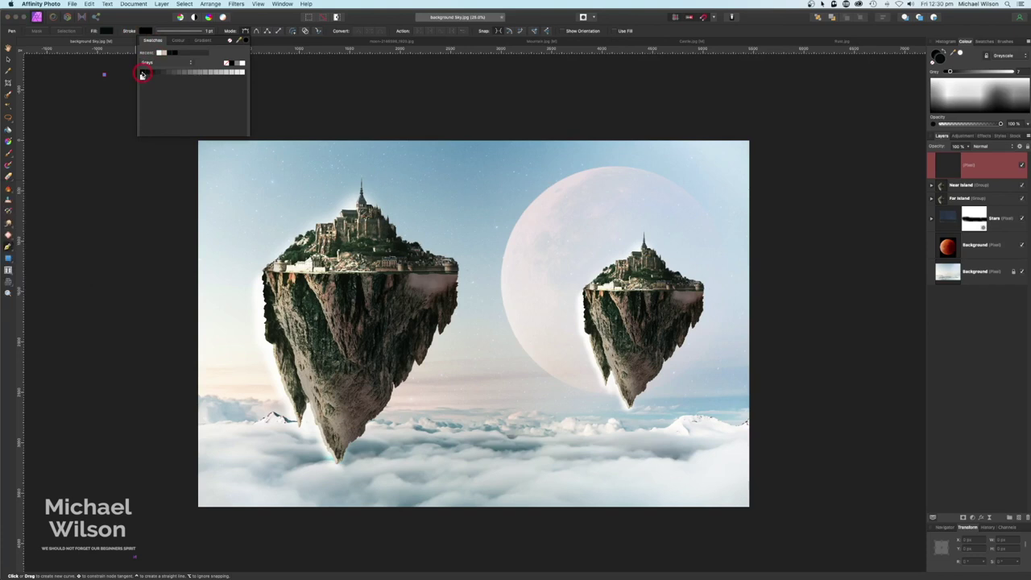
pyautogui.click(179, 32)
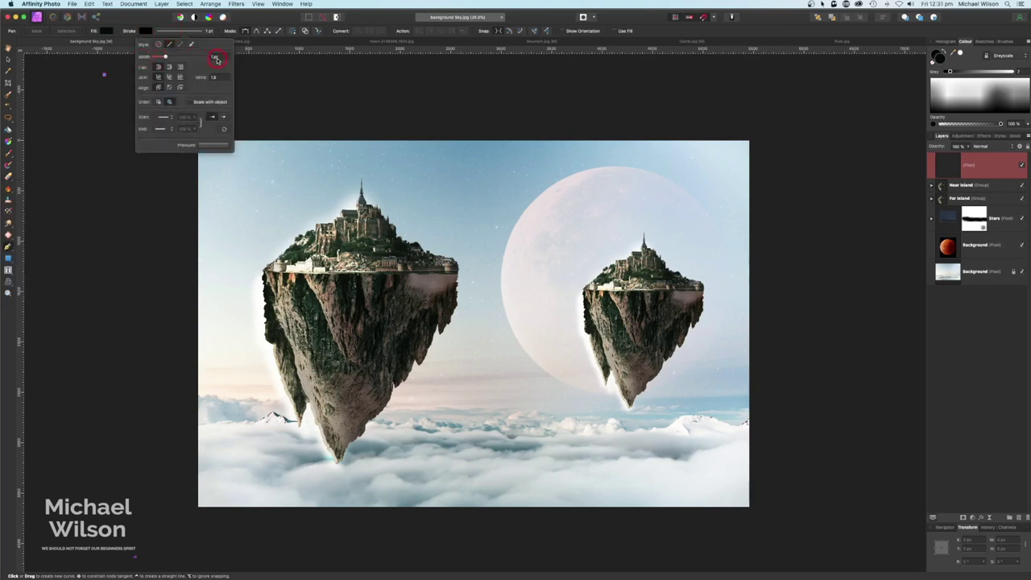
pyautogui.click(76, 126)
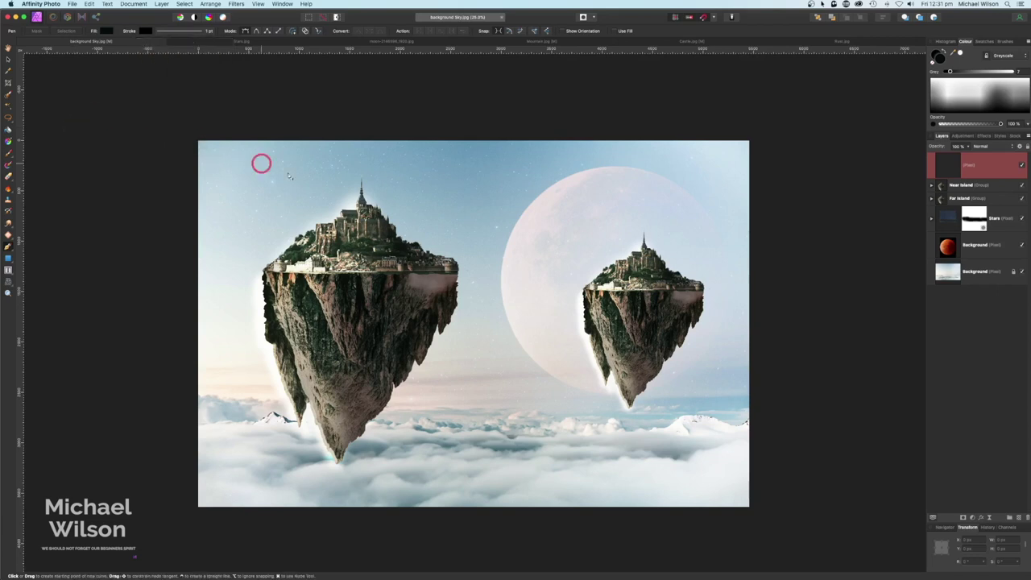
pyautogui.click(457, 270)
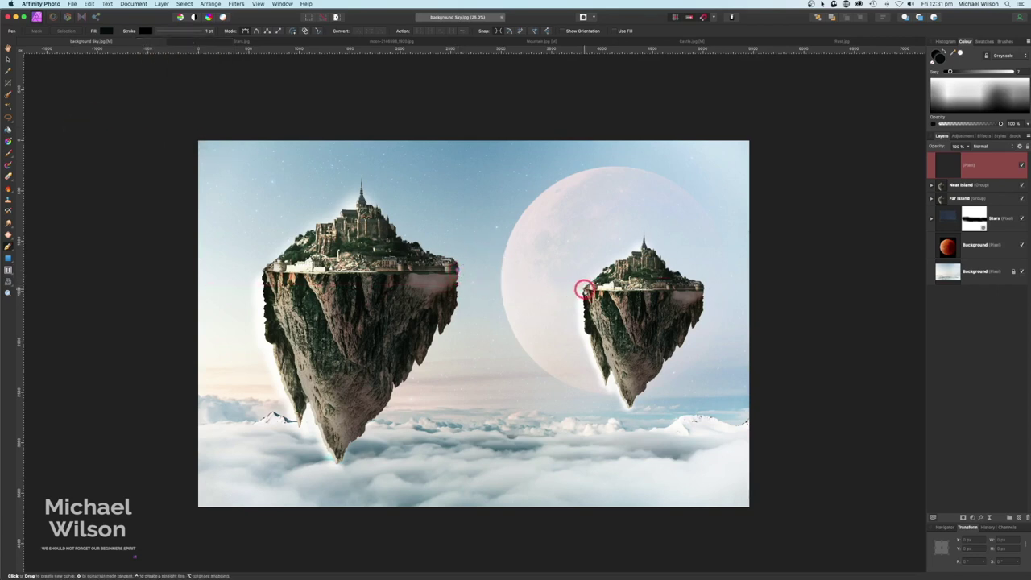
pyautogui.moveTo(584, 288); pyautogui.dragTo(664, 242)
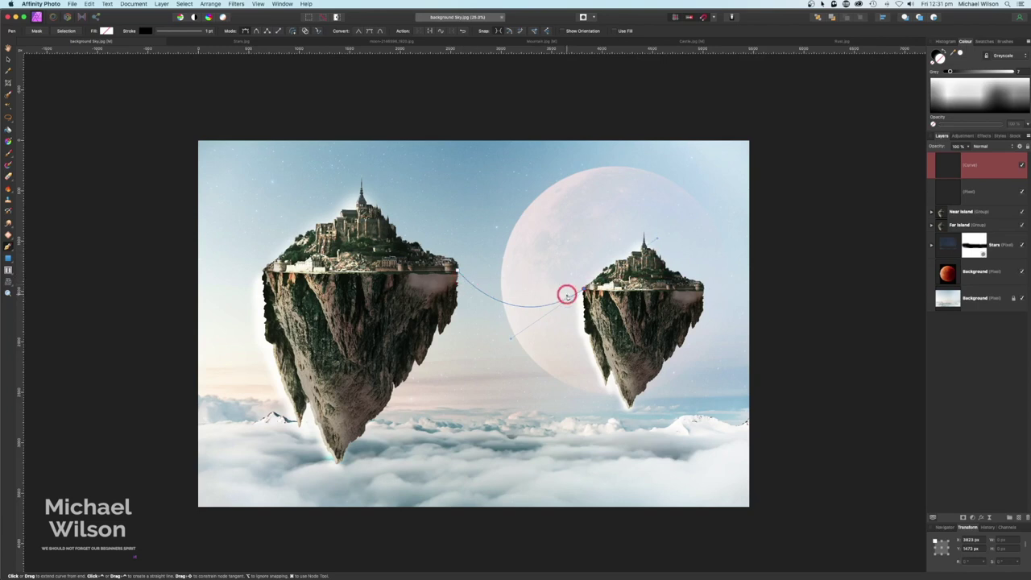
pyautogui.click(8, 49)
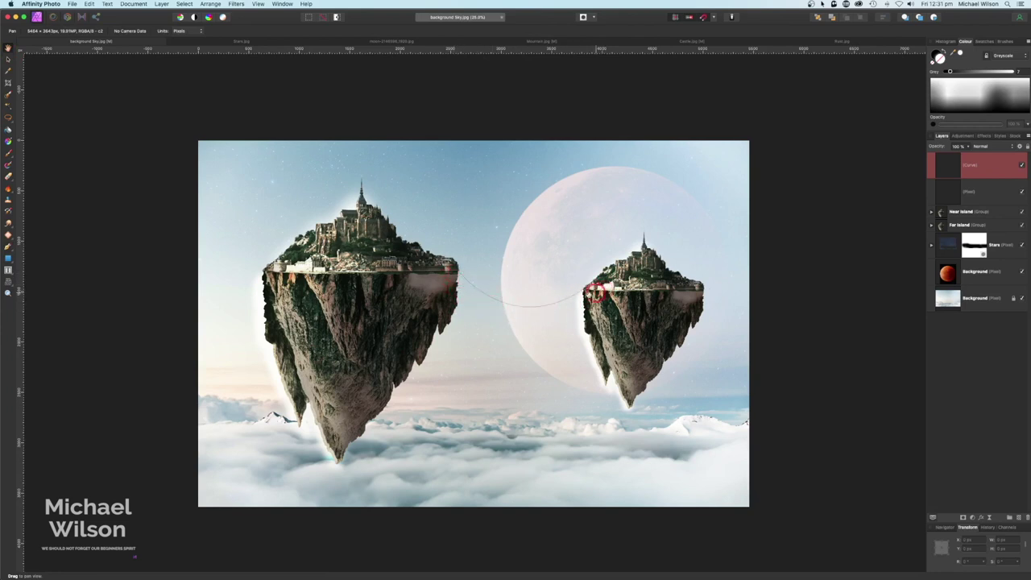
# Place the empty pixel layer above the curve layer and rename it "Chain".
pyautogui.click(976, 196)
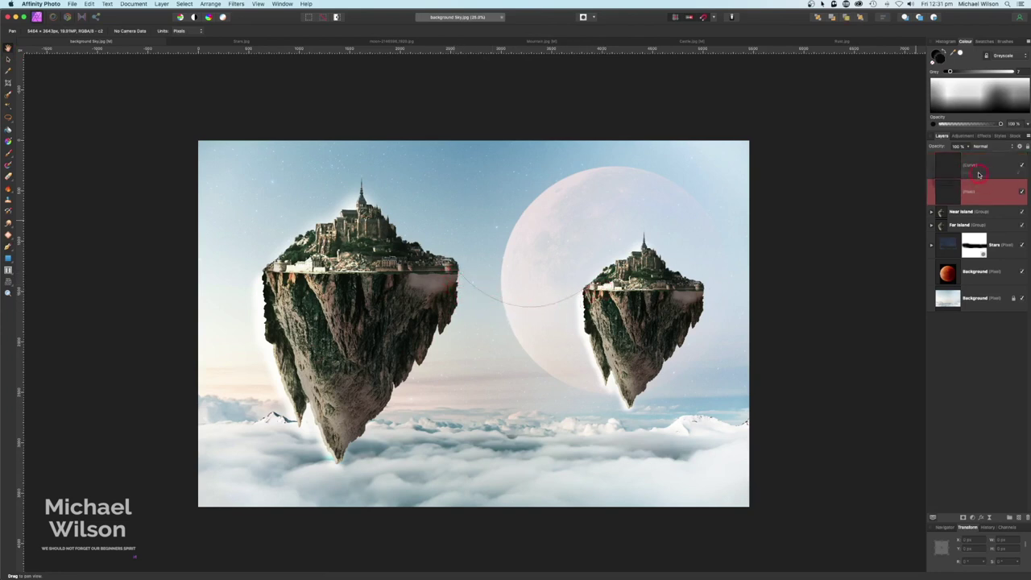
pyautogui.moveTo(978, 174); pyautogui.dragTo(979, 190)
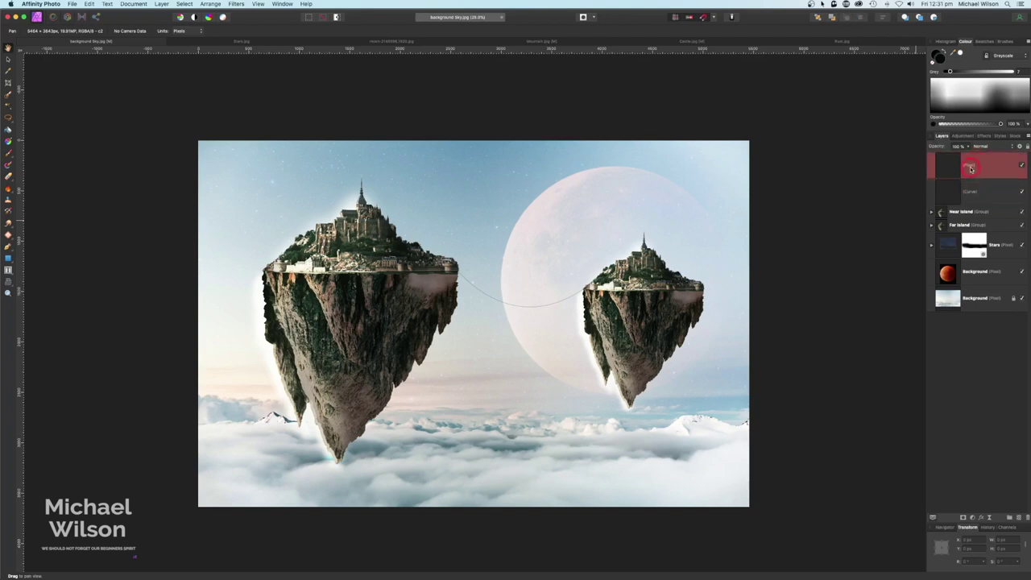
pyautogui.press('Return')
# Set up the Paint Brush with the first chain-link brush from the Chain category and black as the paint colour.
pyautogui.click(8, 152)
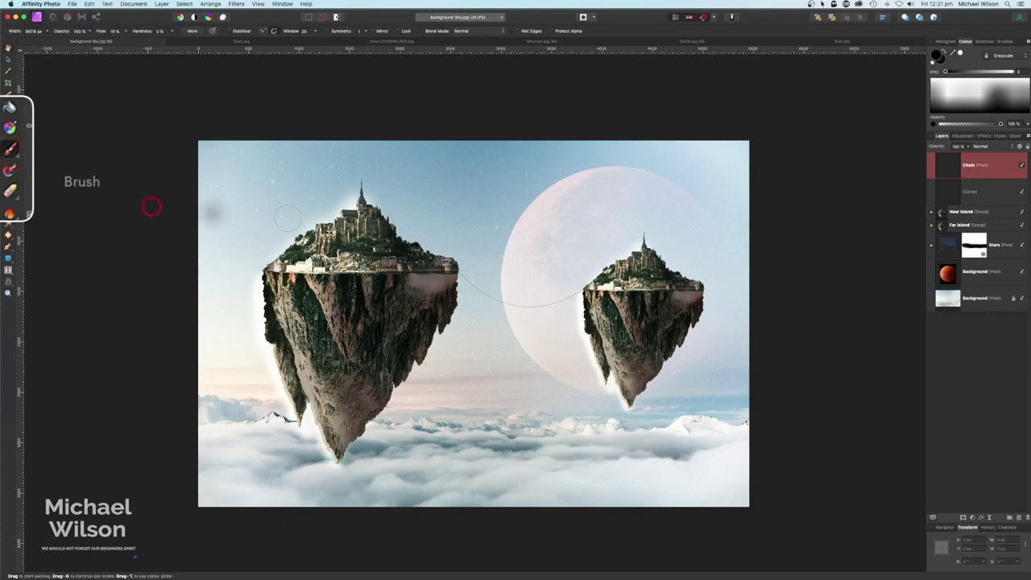
pyautogui.click(1007, 42)
pyautogui.click(978, 52)
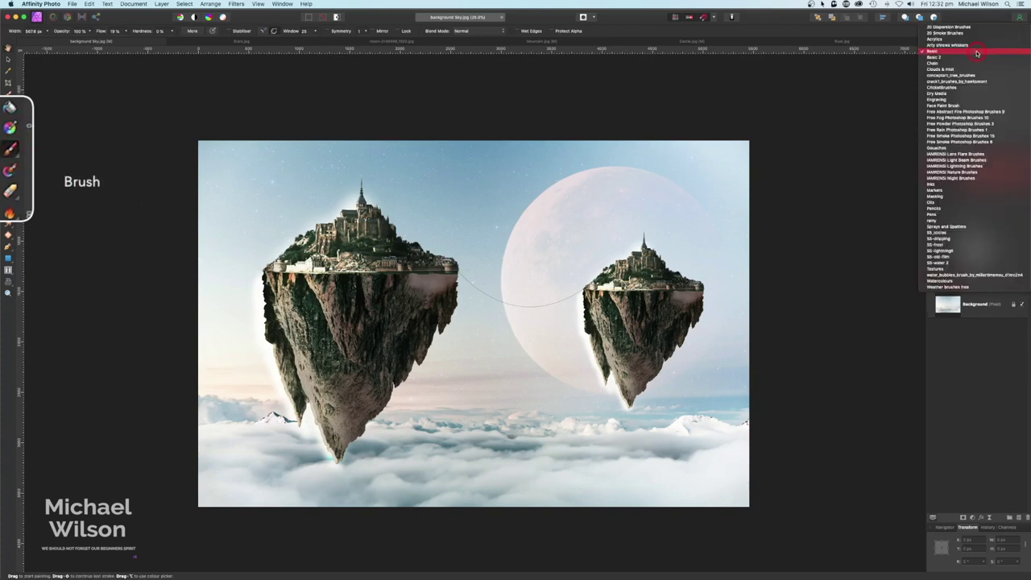
pyautogui.click(957, 63)
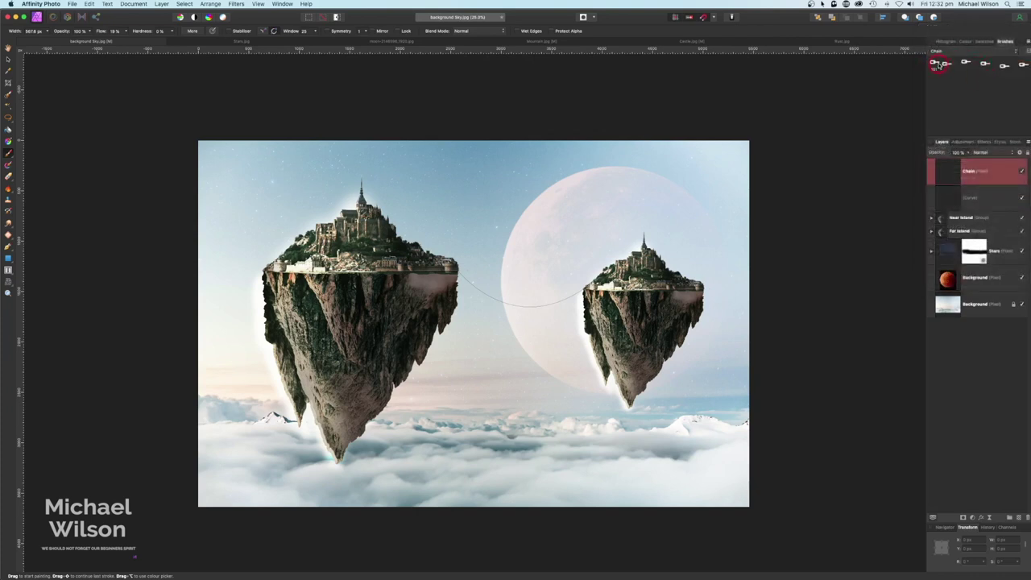
pyautogui.click(937, 64)
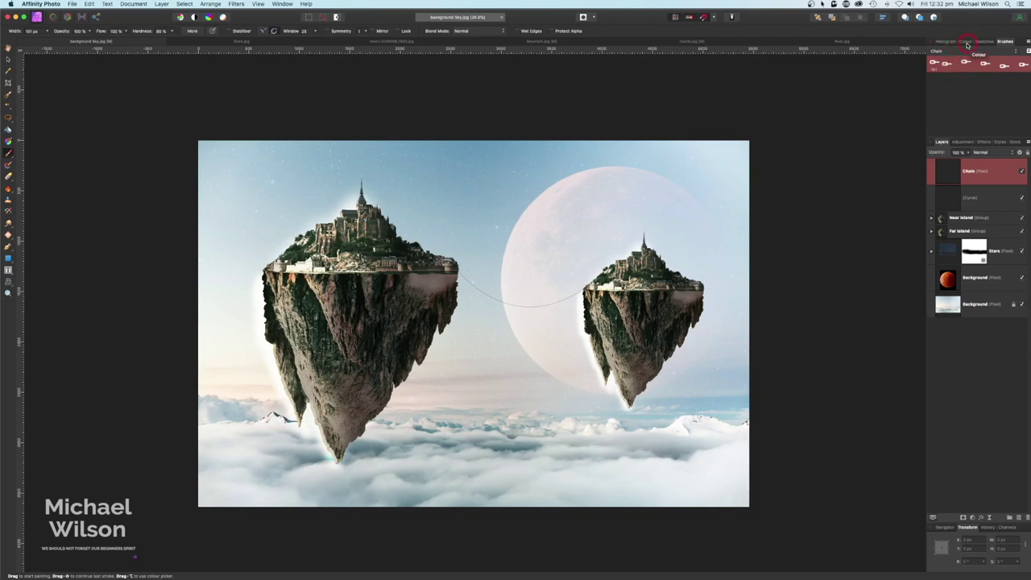
pyautogui.click(966, 41)
pyautogui.click(936, 56)
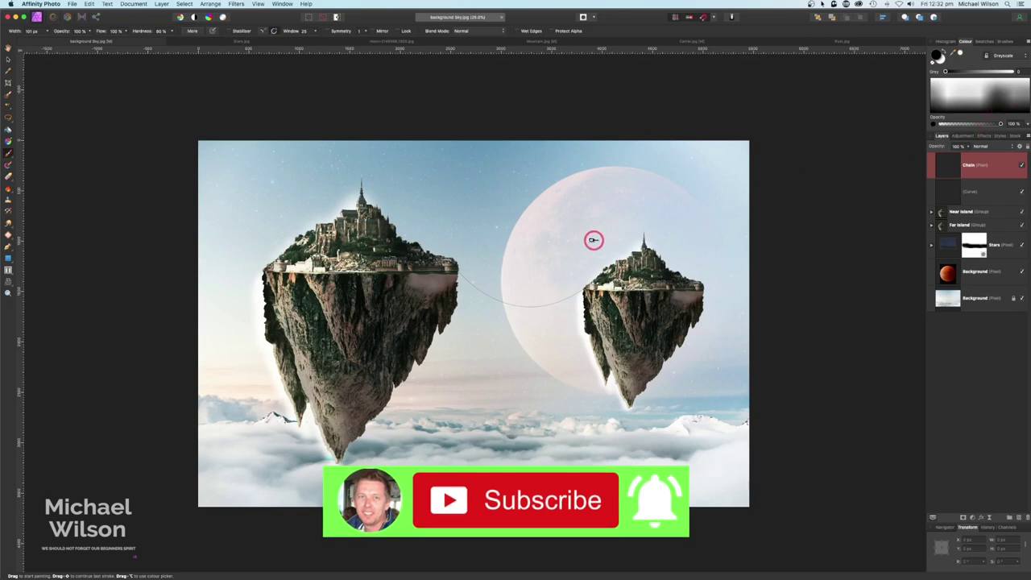
# Paint chain links along the curve from the far to the near island, enlarging the brush gradually from 27.5 px to 73.2 px.
pyautogui.press('super+1')
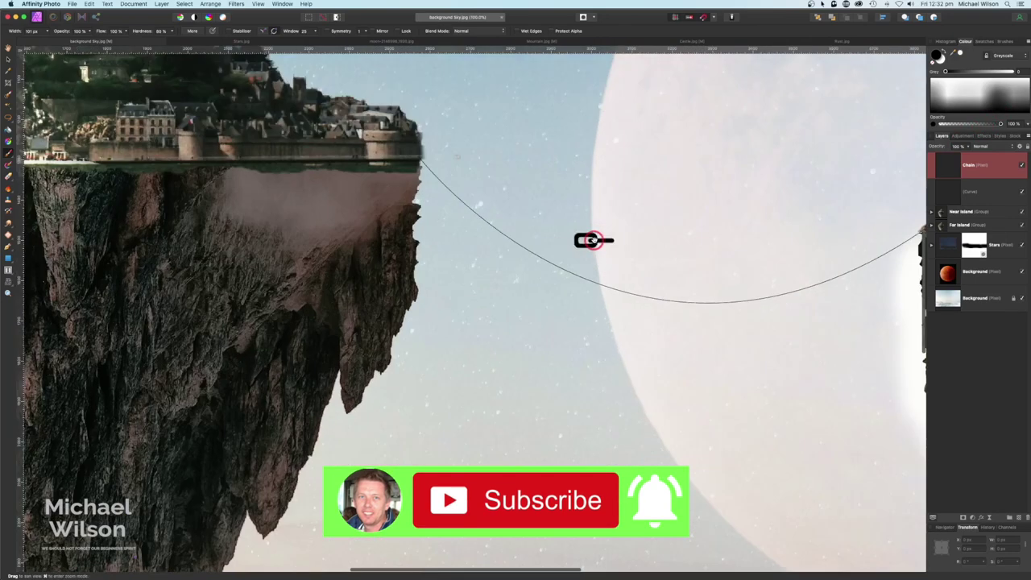
pyautogui.moveTo(758, 216); pyautogui.dragTo(384, 237)
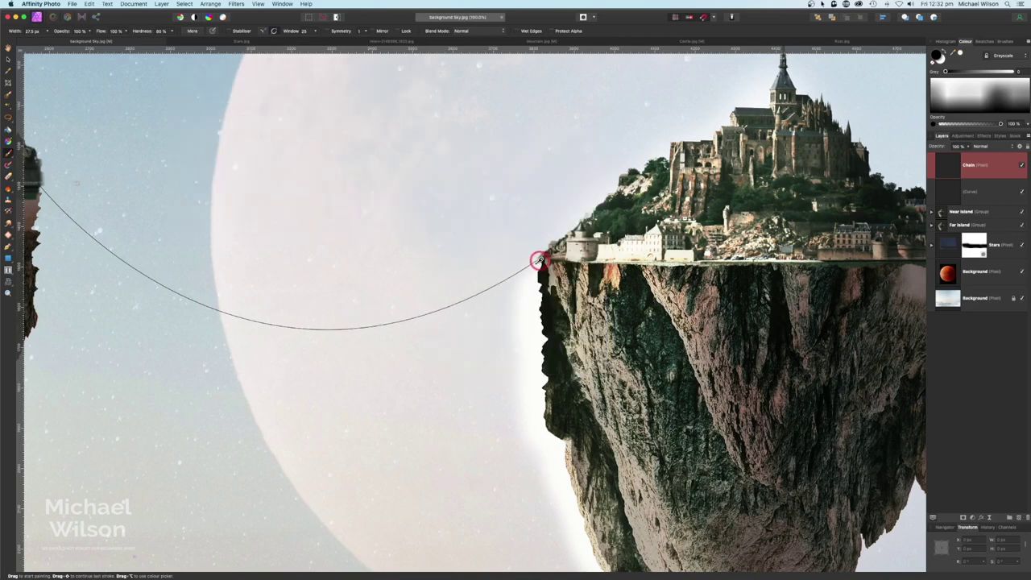
pyautogui.moveTo(540, 258); pyautogui.dragTo(523, 269)
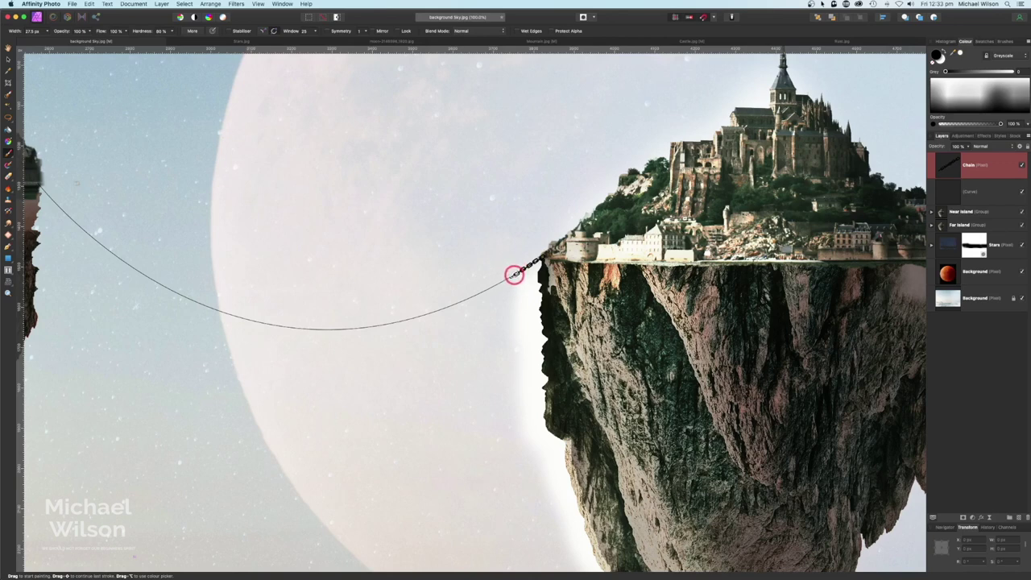
pyautogui.moveTo(514, 274)
pyautogui.mouseDown()
pyautogui.moveTo(499, 292)
pyautogui.moveTo(497, 282)
pyautogui.moveTo(391, 323)
pyautogui.moveTo(303, 329)
pyautogui.moveTo(467, 345)
pyautogui.moveTo(476, 336)
pyautogui.moveTo(402, 312)
pyautogui.mouseUp()
pyautogui.press('super+minus')
pyautogui.moveTo(401, 311); pyautogui.dragTo(318, 242)
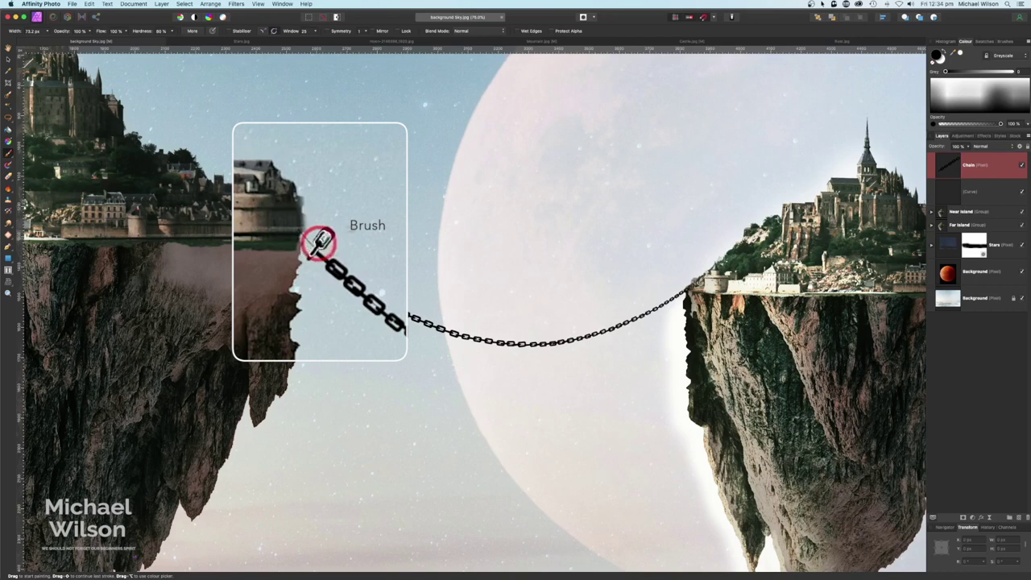
pyautogui.moveTo(319, 242); pyautogui.dragTo(311, 248)
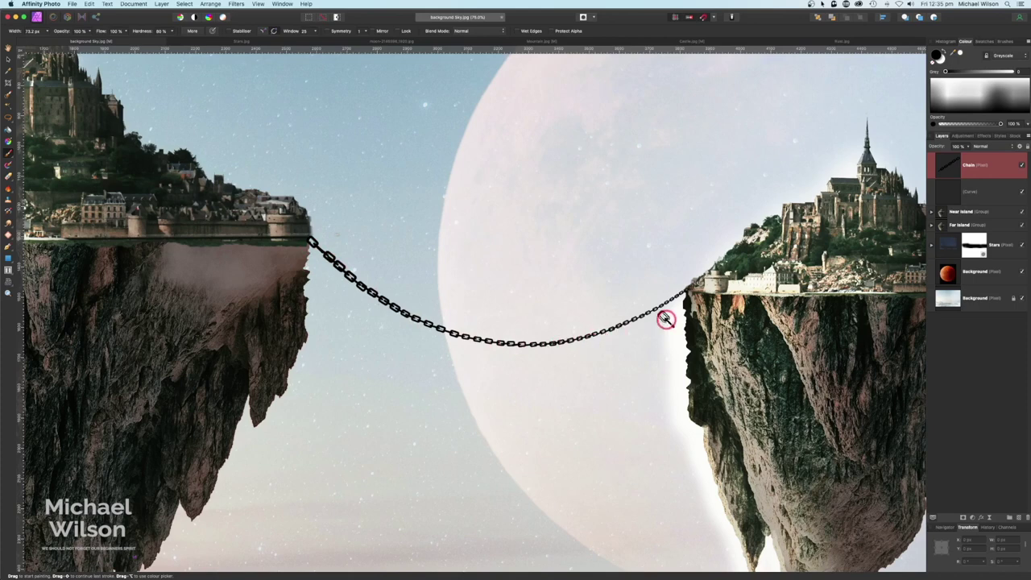
# Delete the guide curve layer beneath the Chain layer.
pyautogui.click(979, 193)
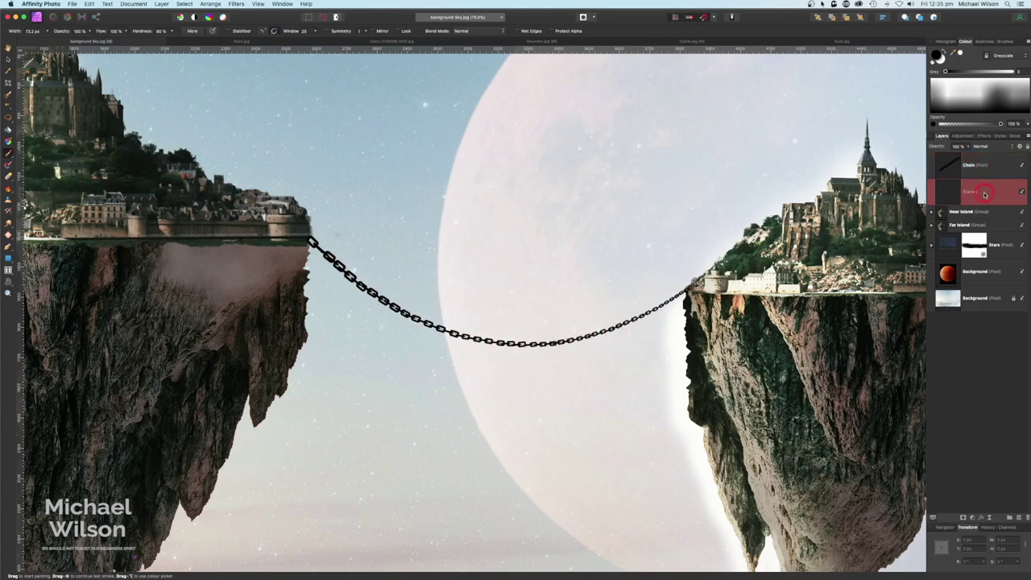
pyautogui.click(1026, 518)
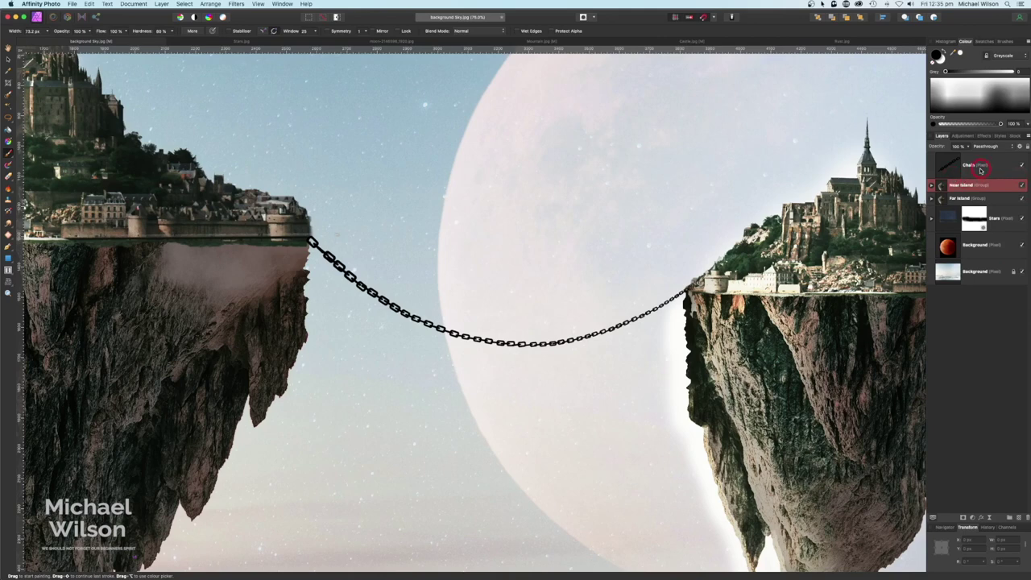
pyautogui.press('super+0')
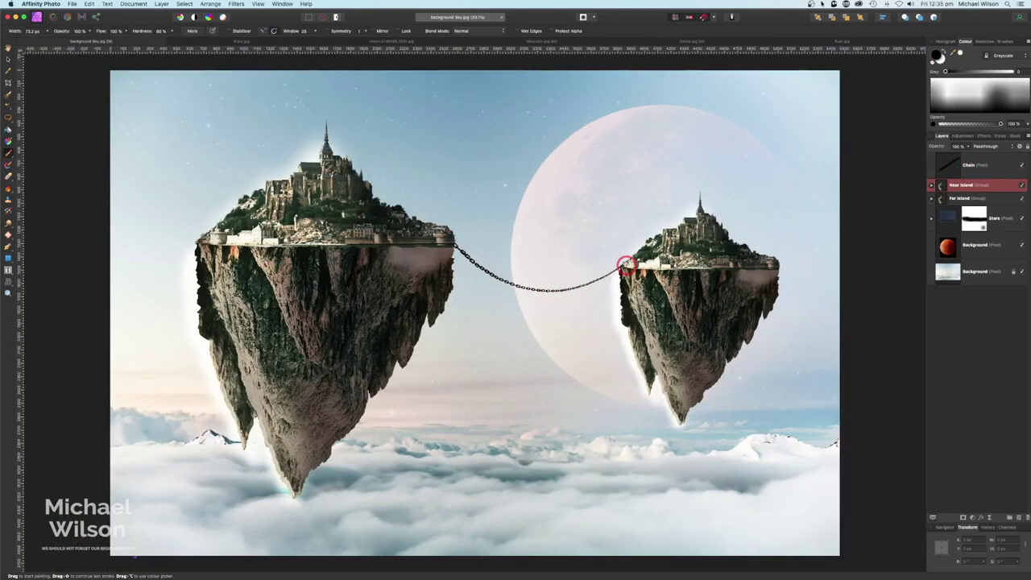
pyautogui.press('super+z')
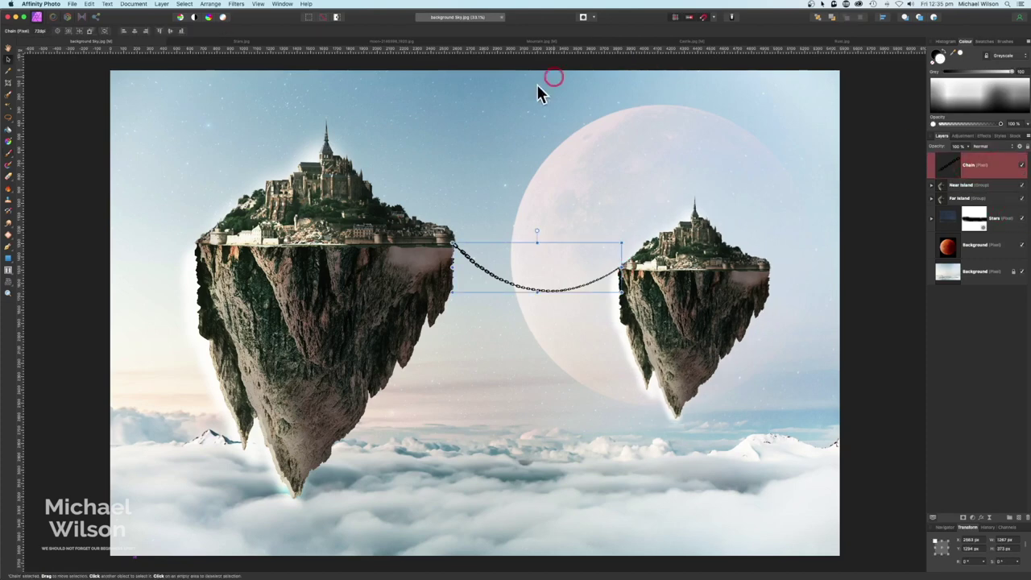
# Copy the texture from Rust.jpg and paste it above the Chain layer in the background Sky.jpg document.
pyautogui.click(804, 43)
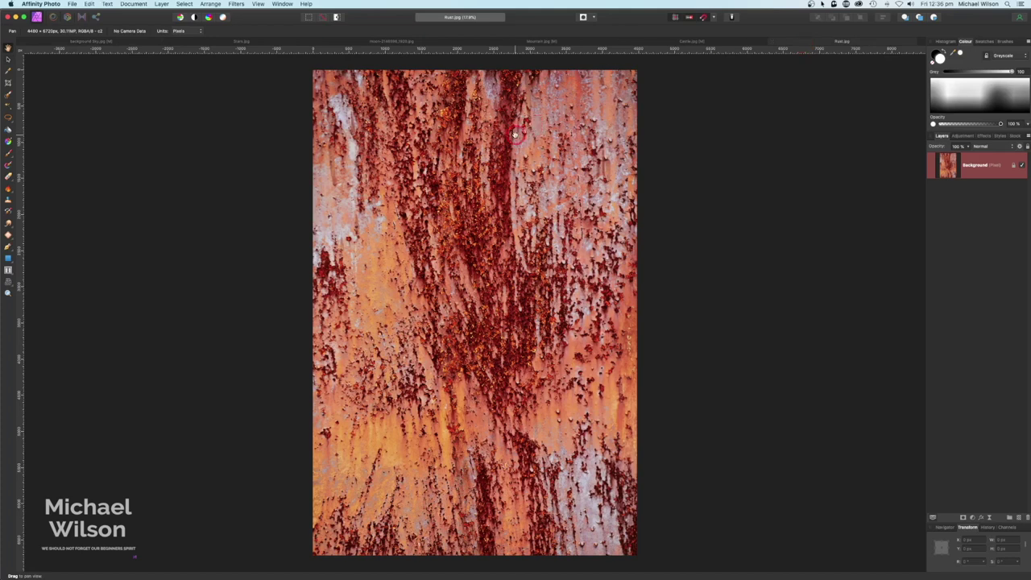
pyautogui.click(70, 42)
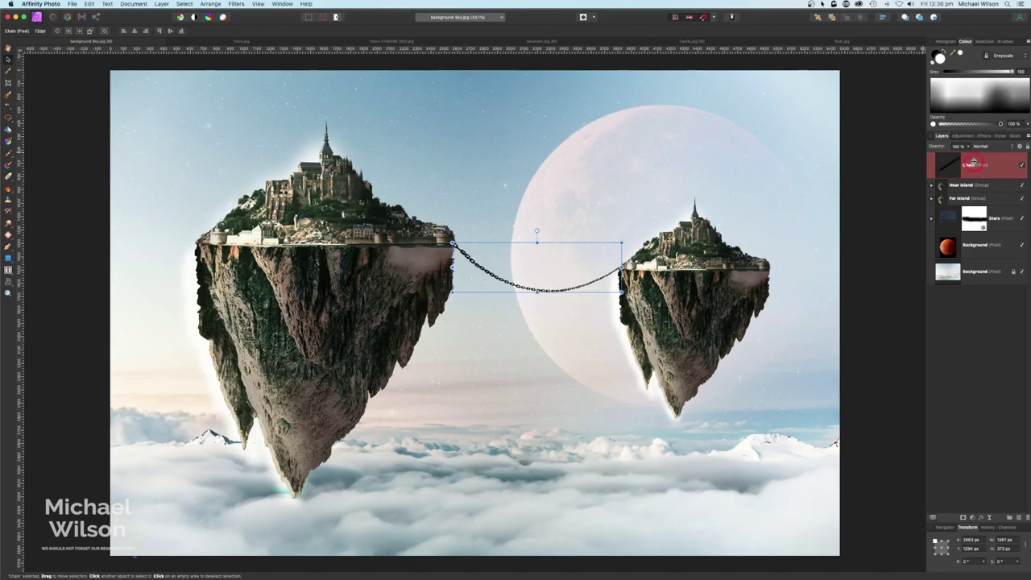
pyautogui.press('super+v')
# Shrink the rust texture and rotate it about 91° so it covers the chain, and clip it inside the Chain layer.
pyautogui.click(110, 71)
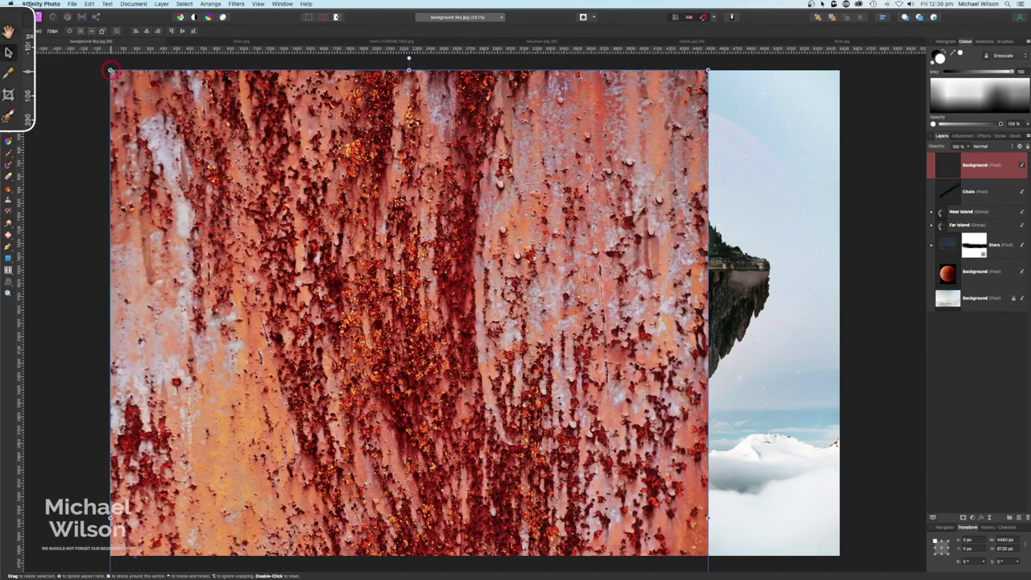
pyautogui.moveTo(110, 71); pyautogui.dragTo(488, 225)
pyautogui.moveTo(488, 186); pyautogui.dragTo(387, 293)
pyautogui.moveTo(584, 288)
pyautogui.mouseDown()
pyautogui.moveTo(642, 286)
pyautogui.moveTo(582, 287)
pyautogui.mouseUp()
pyautogui.click(983, 164)
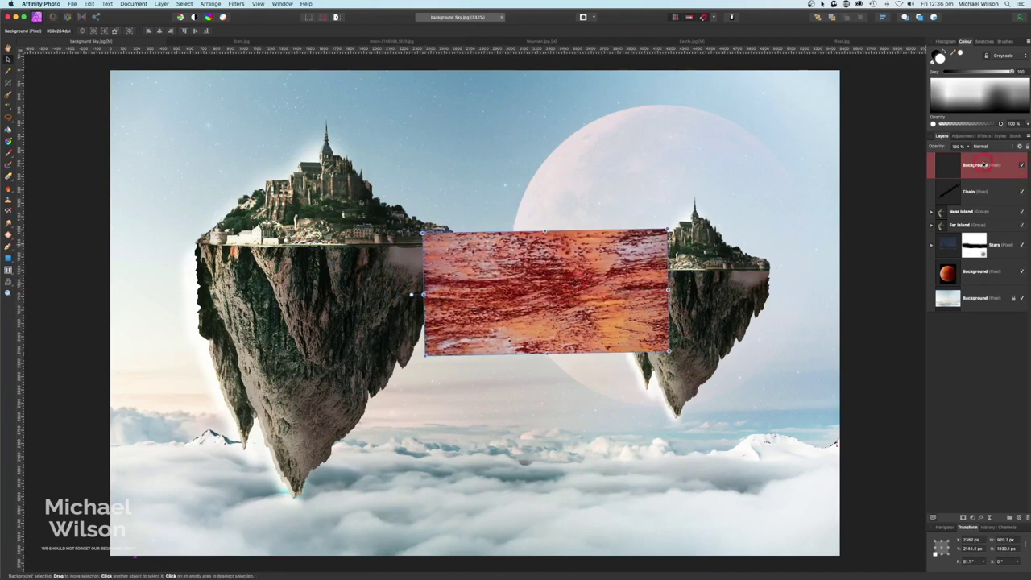
pyautogui.moveTo(983, 179); pyautogui.dragTo(976, 195)
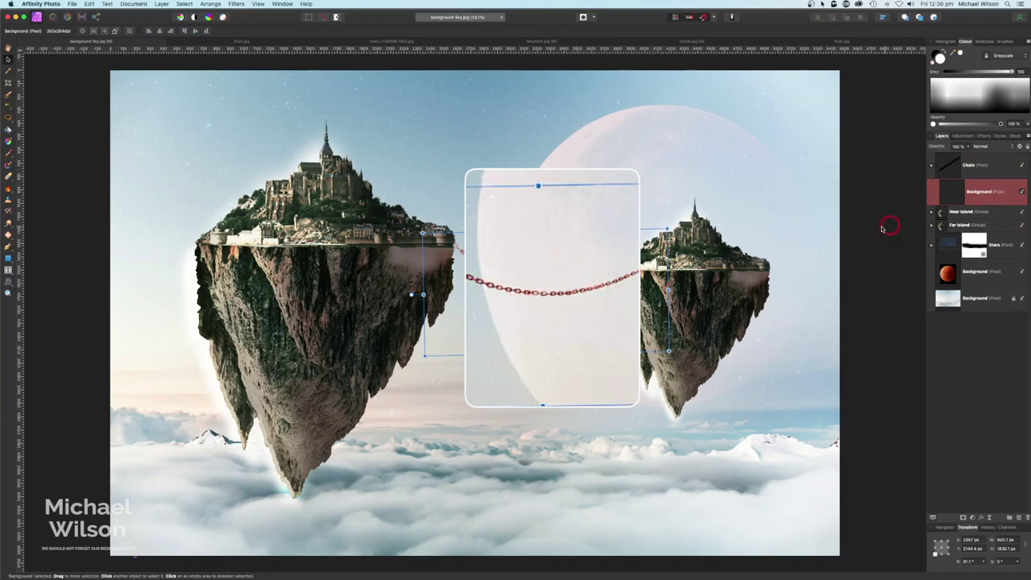
# Add an Exposure adjustment and nest it inside the Chain layer above the rust texture.
pyautogui.click(971, 206)
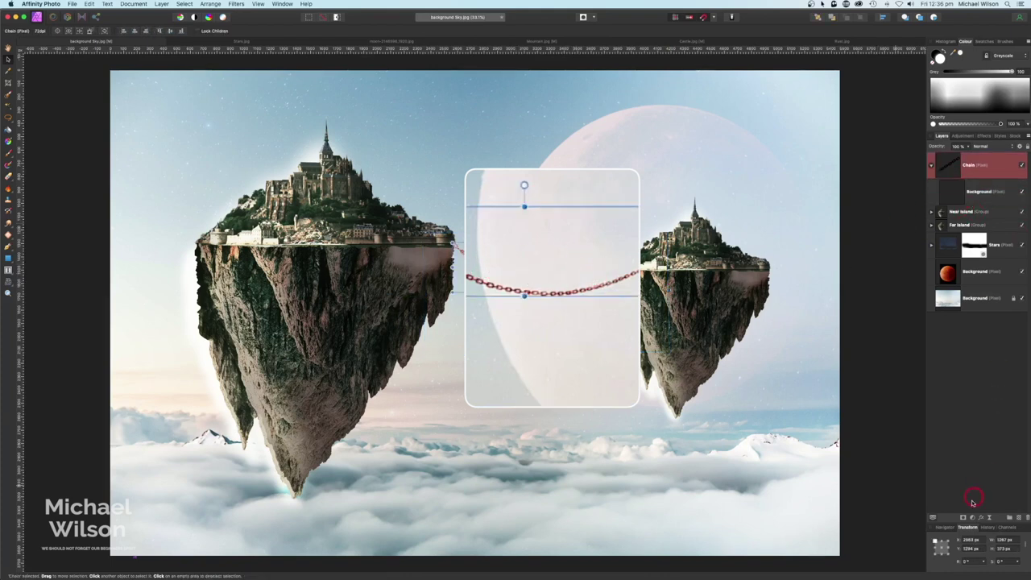
pyautogui.click(973, 517)
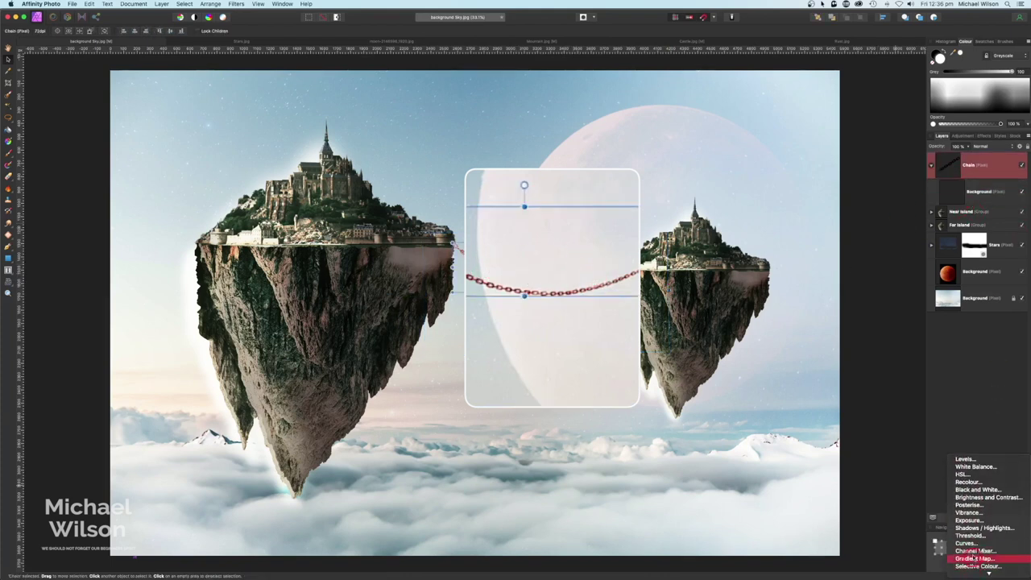
pyautogui.click(968, 521)
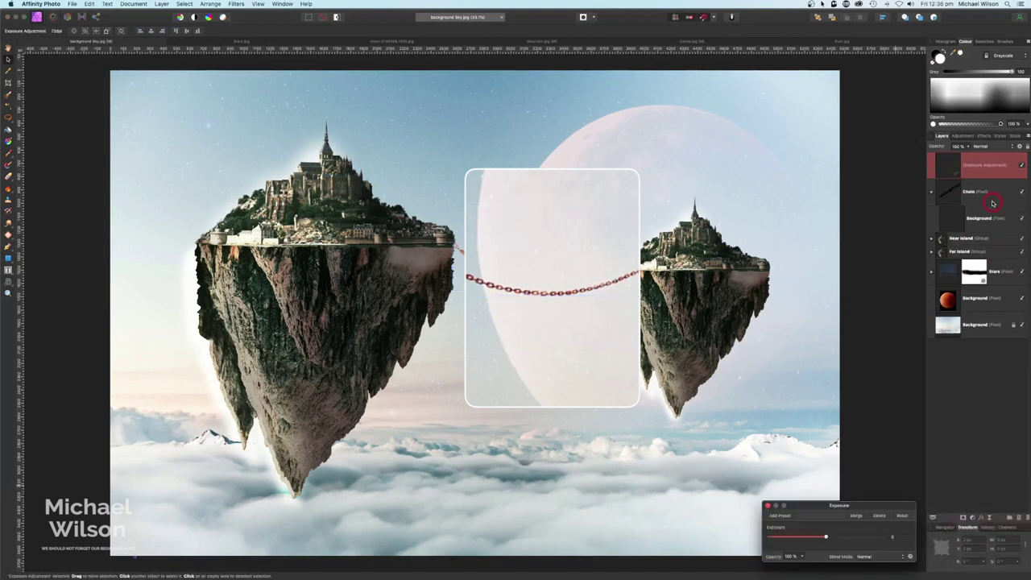
pyautogui.moveTo(980, 169); pyautogui.dragTo(957, 192)
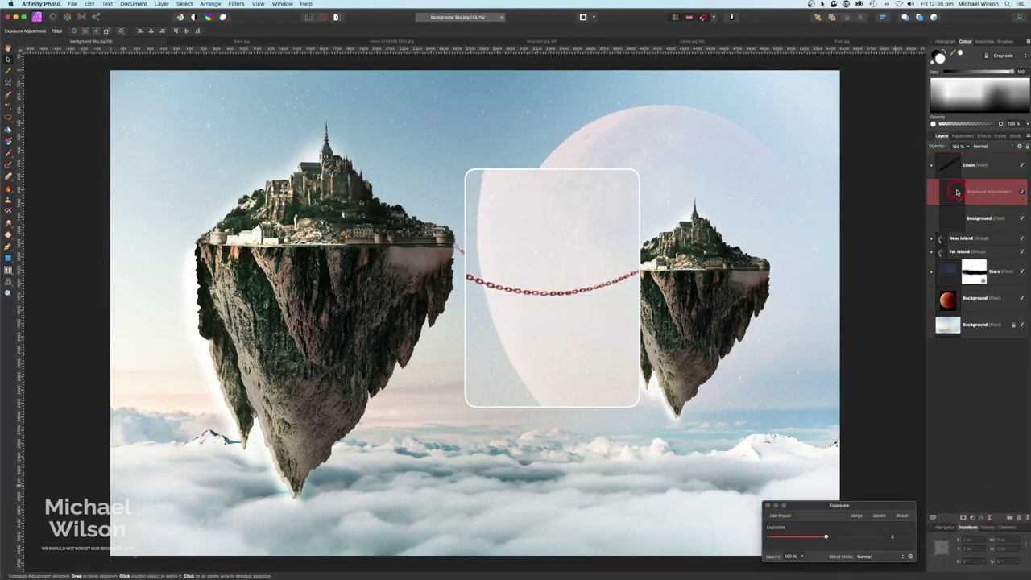
# Lower the Exposure adjustment slightly to darken the chain's rust texture, and collapse the Chain layer's nested contents.
pyautogui.moveTo(826, 537); pyautogui.dragTo(825, 538)
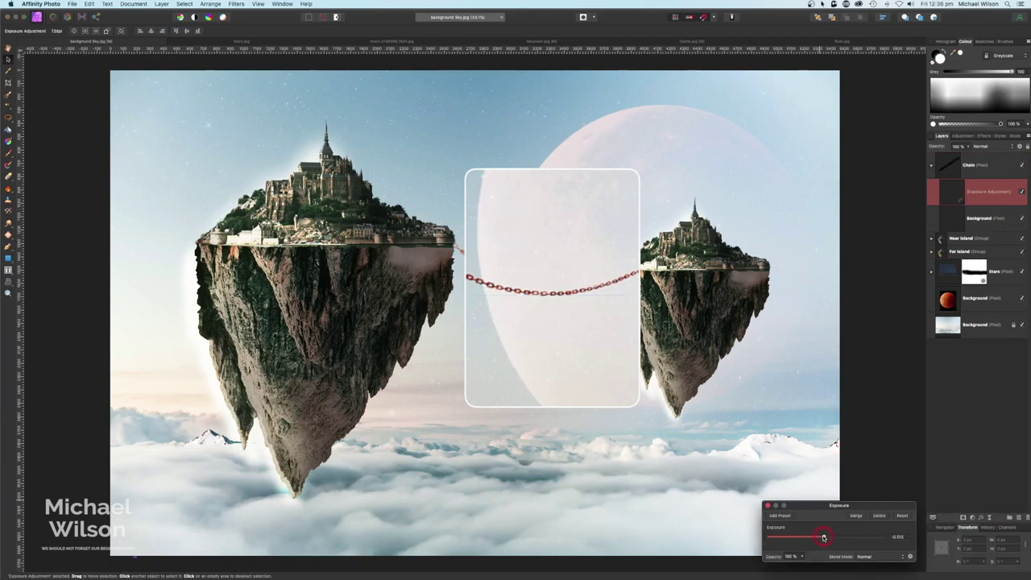
pyautogui.click(770, 507)
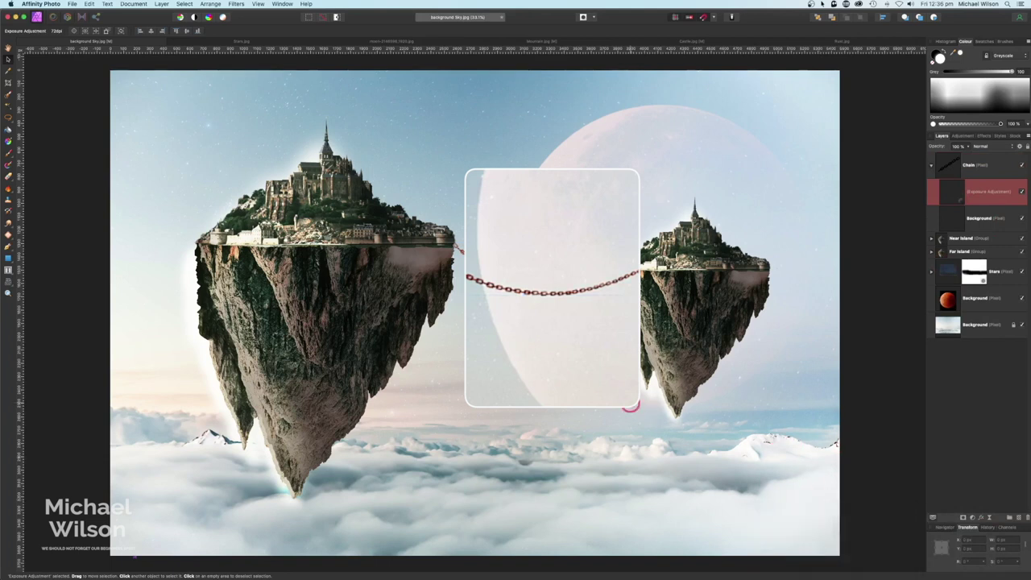
pyautogui.click(931, 168)
# Duplicate the Chain layer, shrink and slightly tilt the copy, and run it from the far island's right edge past the canvas edge.
pyautogui.click(951, 167)
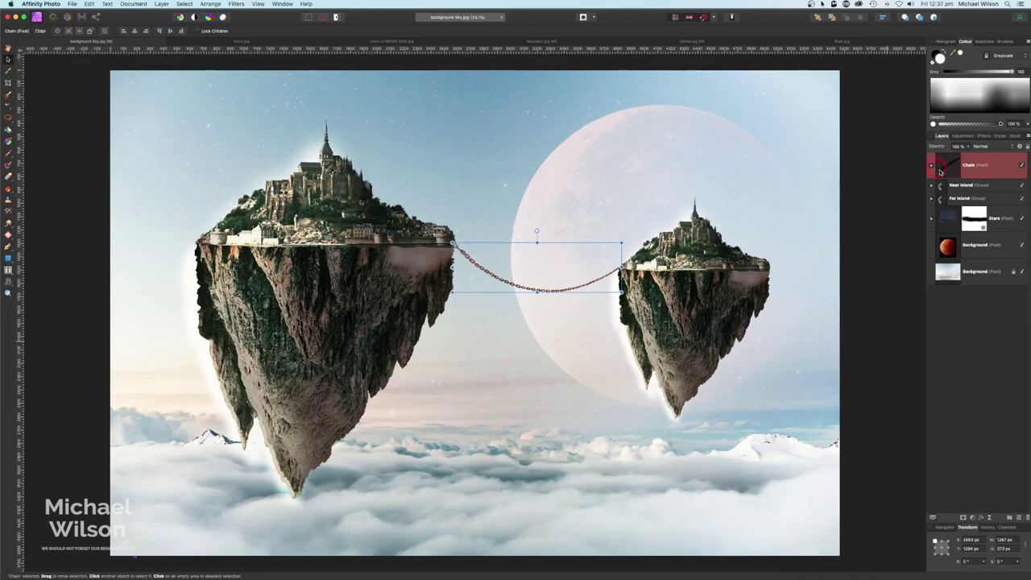
pyautogui.press('super+j')
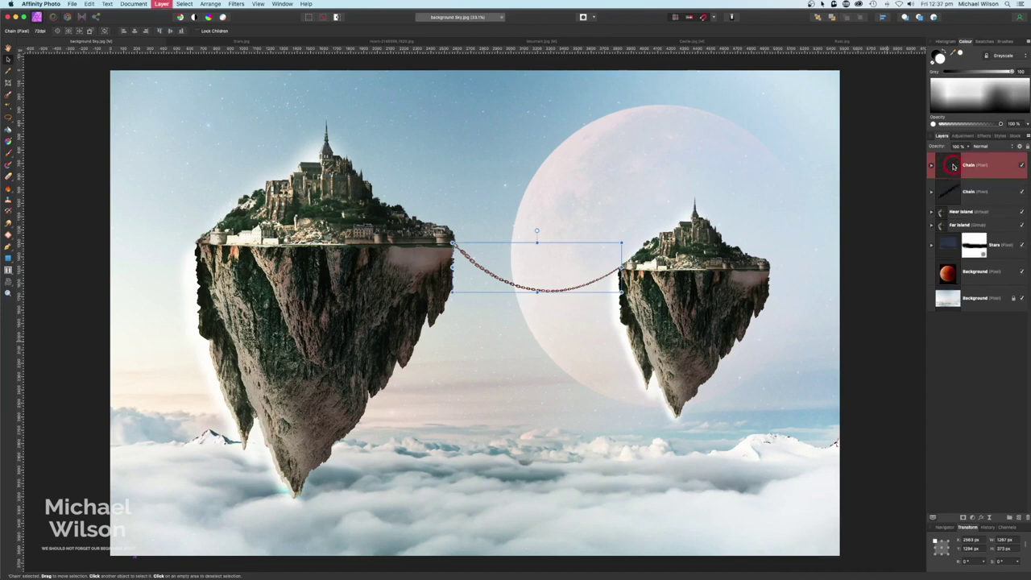
pyautogui.press('v')
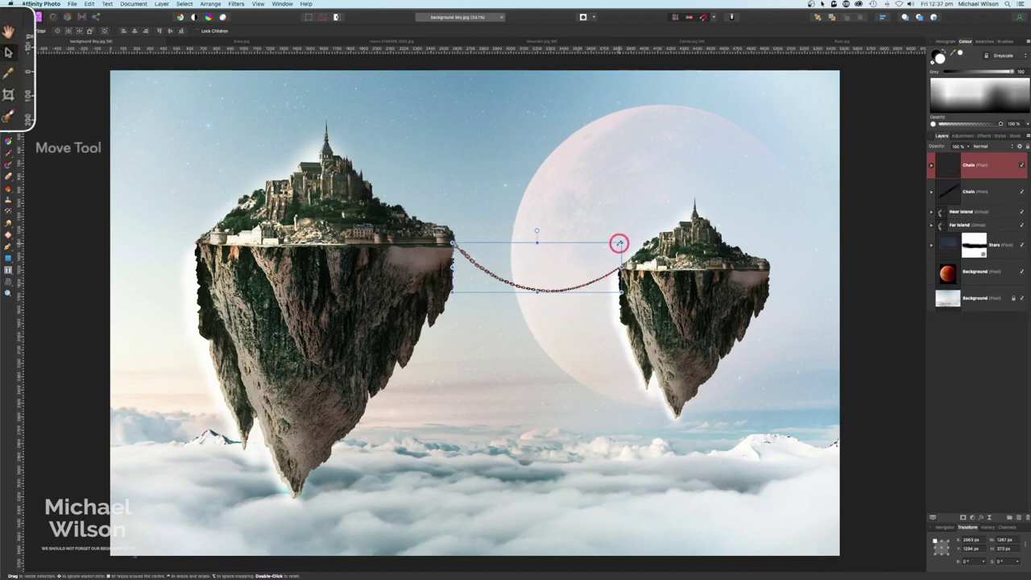
pyautogui.moveTo(618, 240); pyautogui.dragTo(811, 274)
pyautogui.moveTo(774, 243); pyautogui.dragTo(801, 275)
pyautogui.click(895, 223)
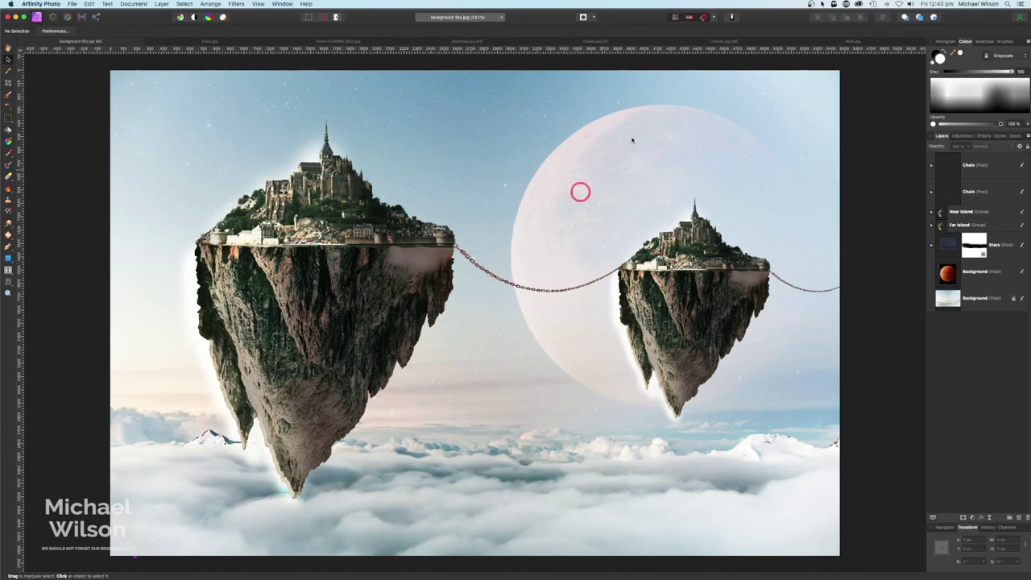
# Copy the upper 2000 × 1836 px area of Clouds.jpg and paste it above the Chain layers in the background Sky.jpg document.
pyautogui.click(714, 42)
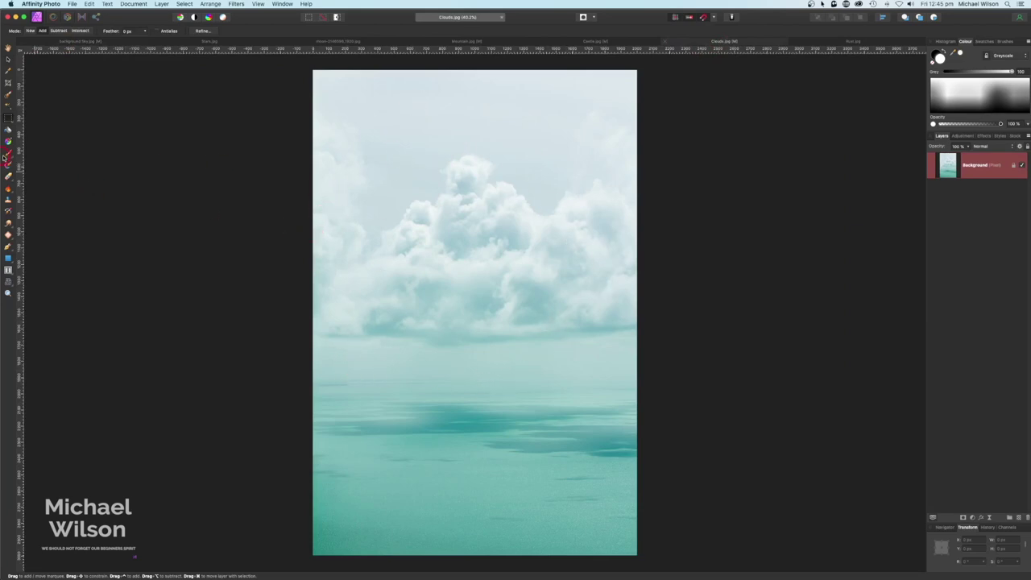
pyautogui.click(9, 119)
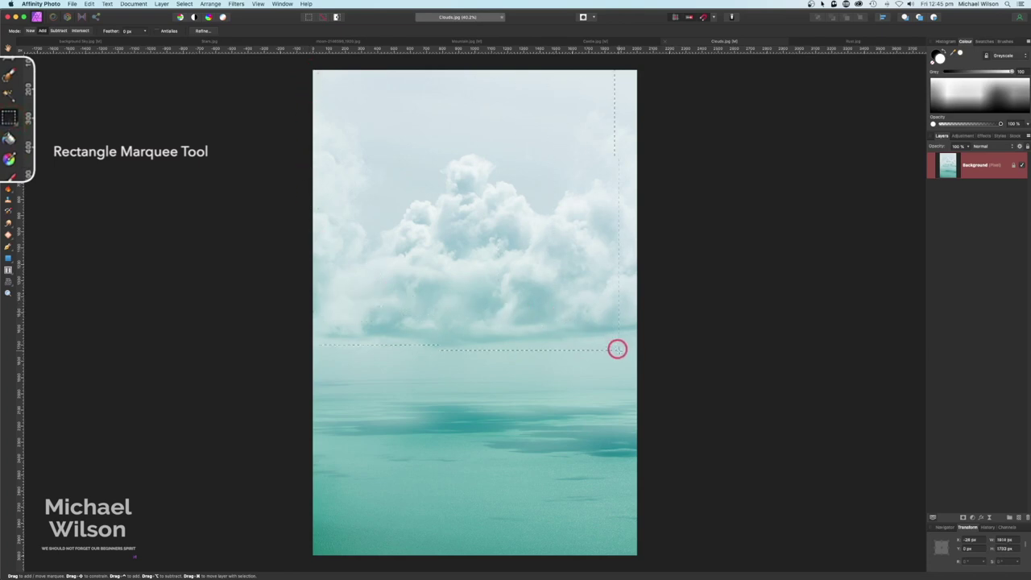
pyautogui.moveTo(637, 364); pyautogui.dragTo(646, 367)
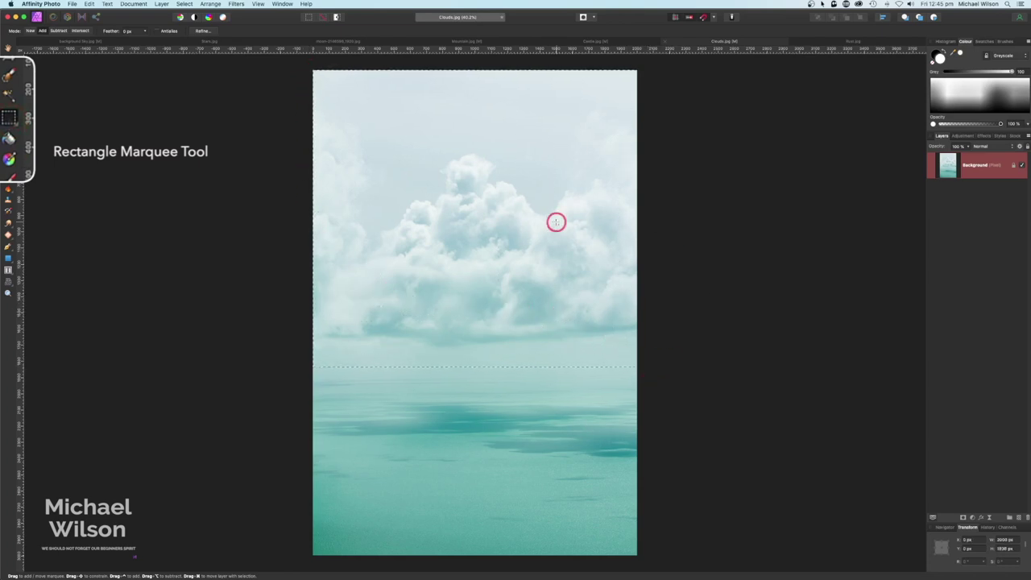
pyautogui.click(79, 42)
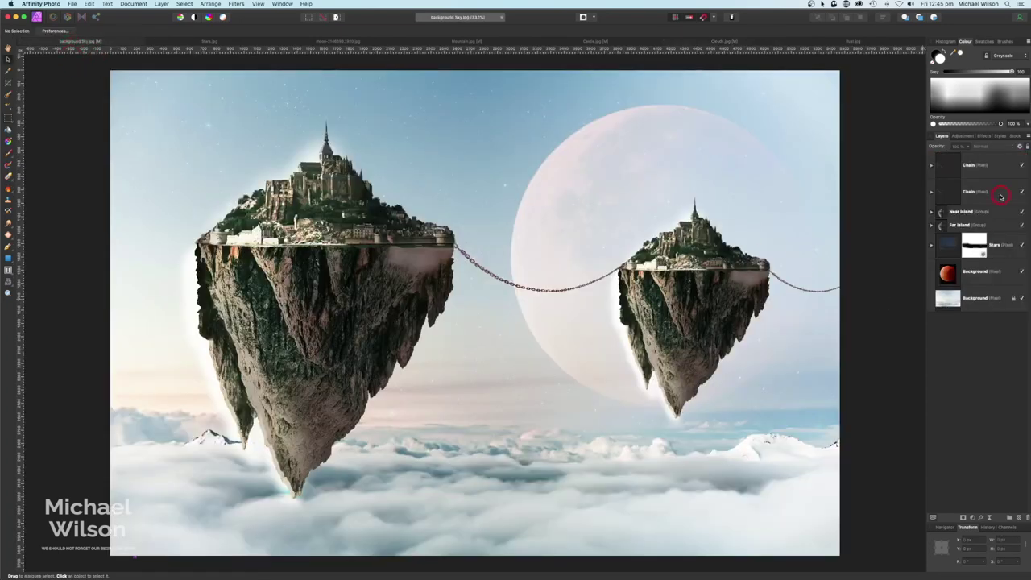
pyautogui.click(976, 165)
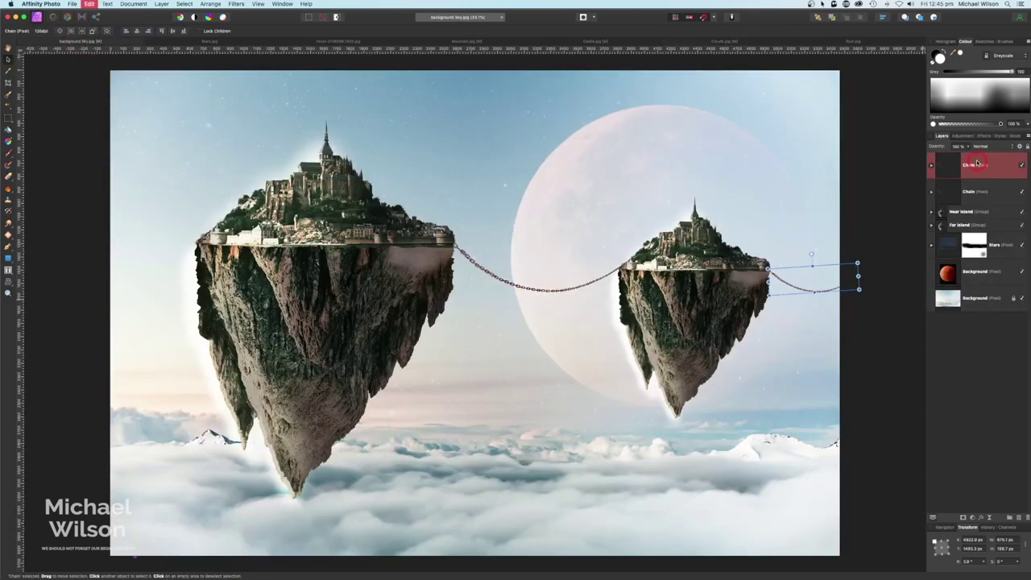
pyautogui.press('super+v')
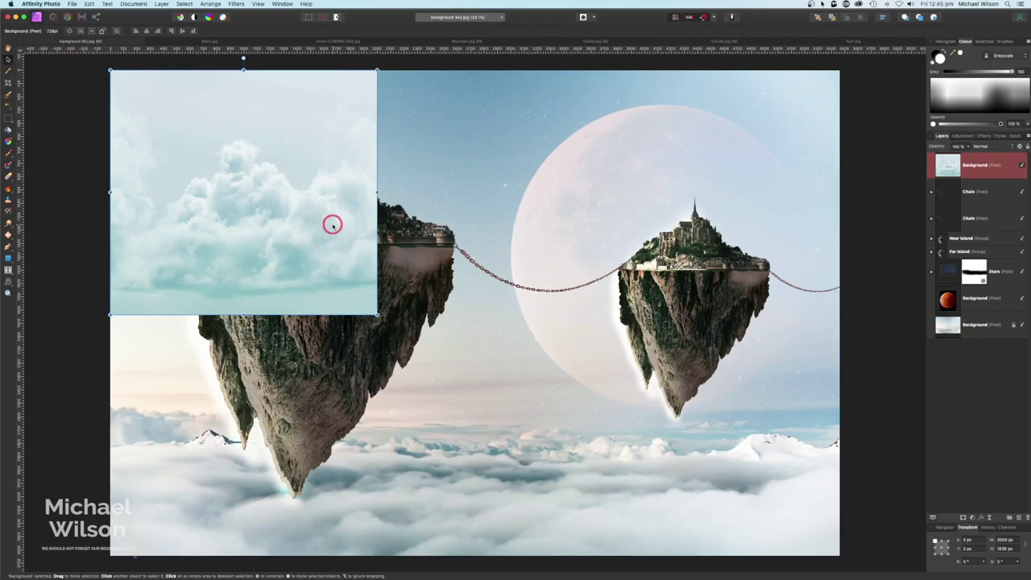
# Enlarge and stretch the pasted clouds to about 7000 × 5900 px so they cover the whole canvas.
pyautogui.press('super+minus')
pyautogui.press('super+minus')
pyautogui.press('super+minus')
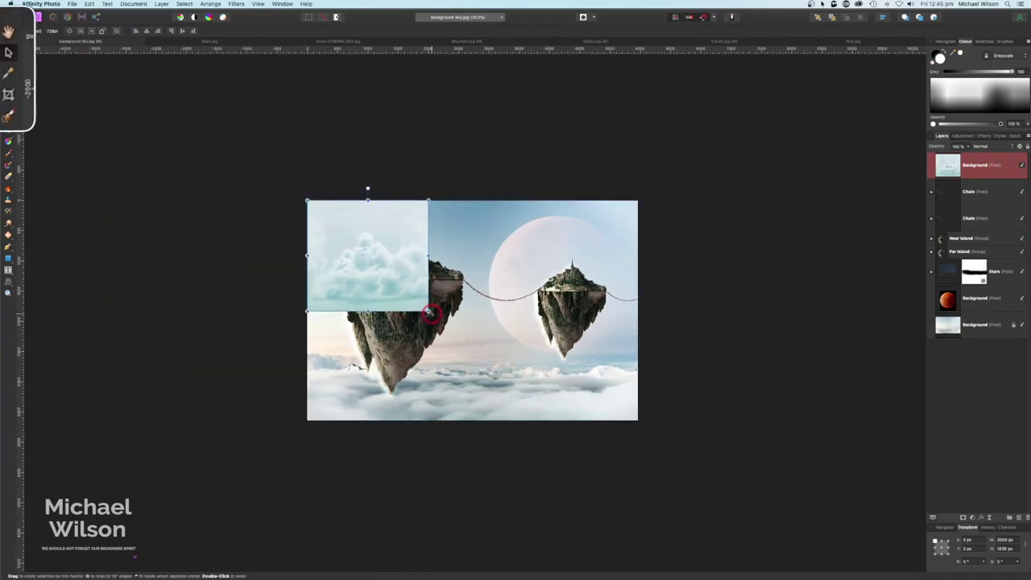
pyautogui.moveTo(427, 311); pyautogui.dragTo(591, 412)
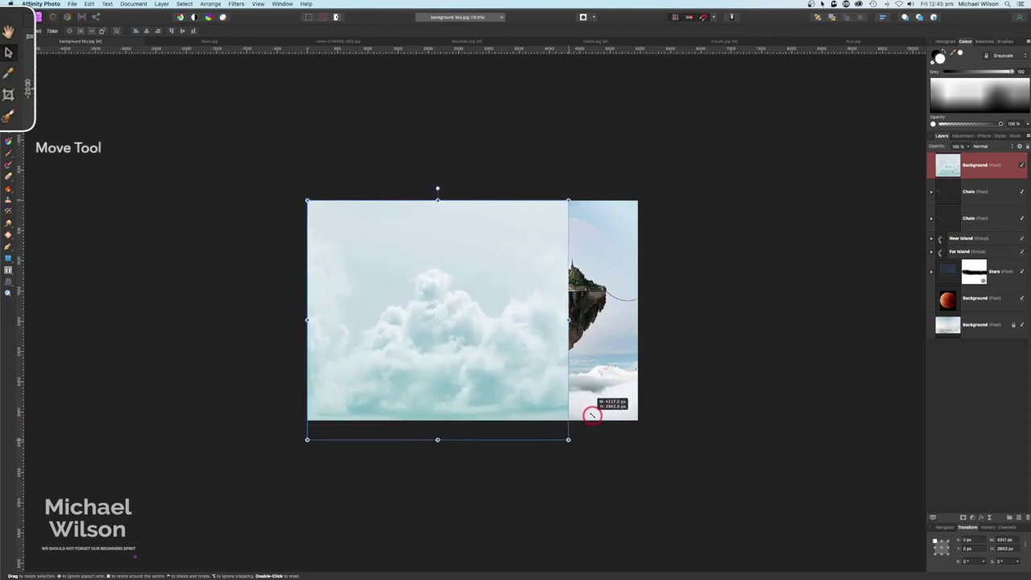
pyautogui.moveTo(568, 200); pyautogui.dragTo(729, 145)
pyautogui.moveTo(657, 267); pyautogui.dragTo(603, 284)
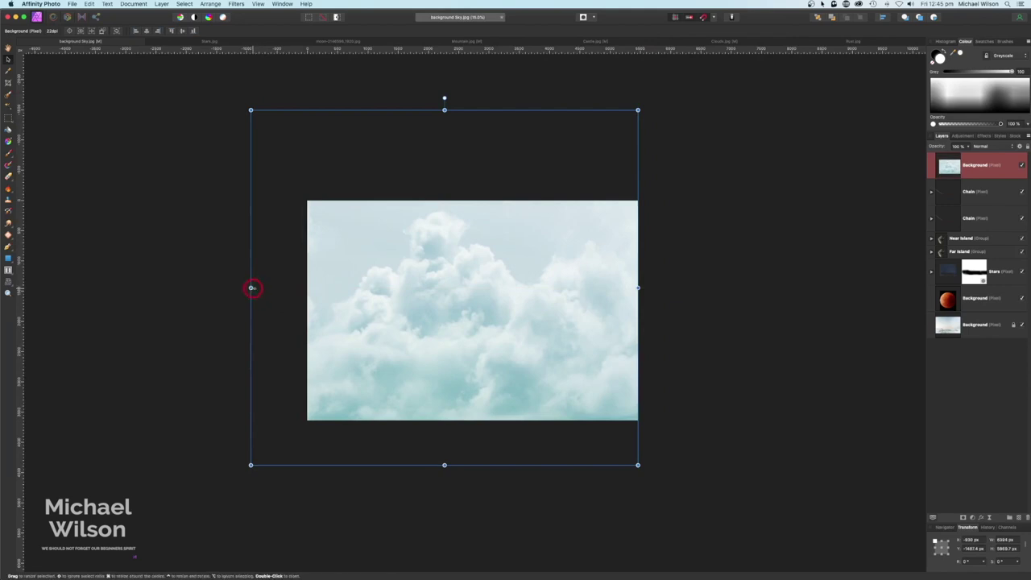
pyautogui.moveTo(251, 288); pyautogui.dragTo(212, 288)
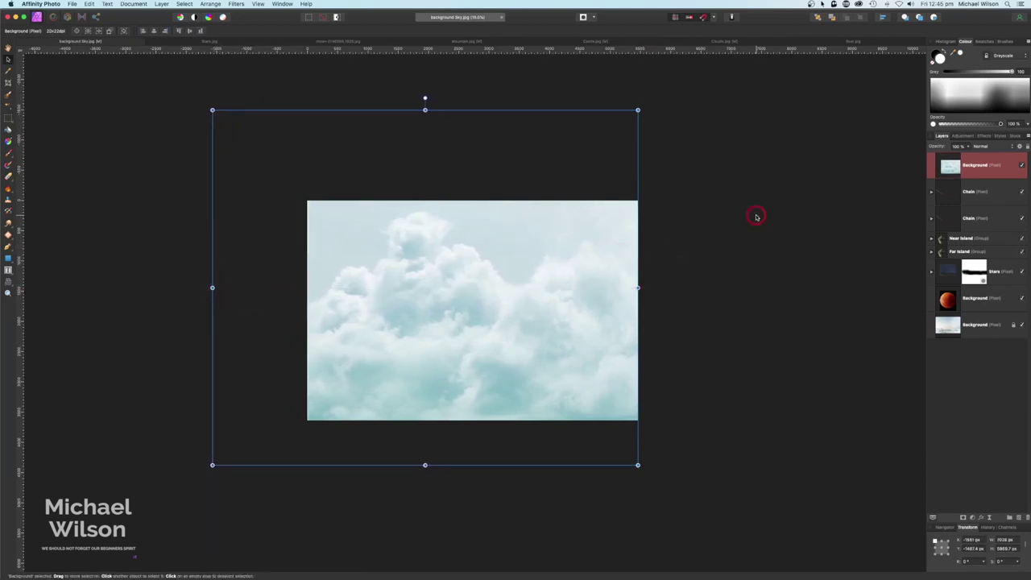
pyautogui.press('super+0')
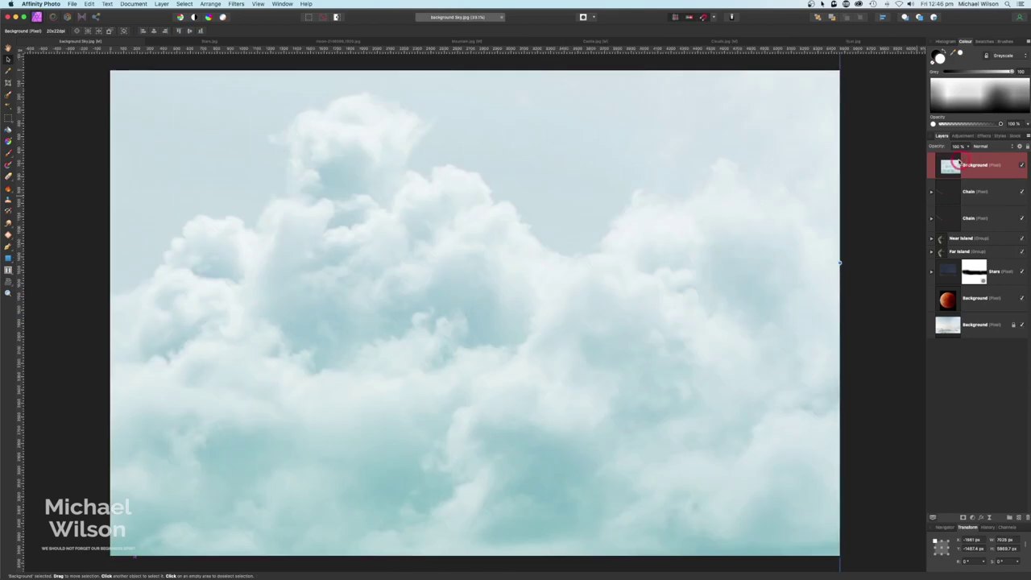
# Add a mask to the clouds layer and set up a soft black 256 px paint brush with 25% flow.
pyautogui.click(969, 496)
pyautogui.click(961, 186)
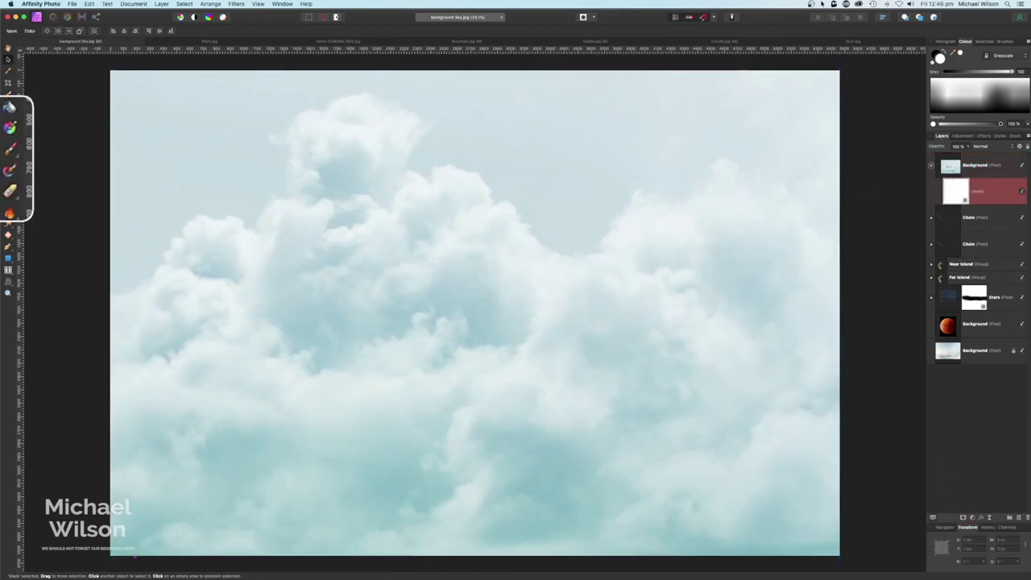
pyautogui.click(14, 153)
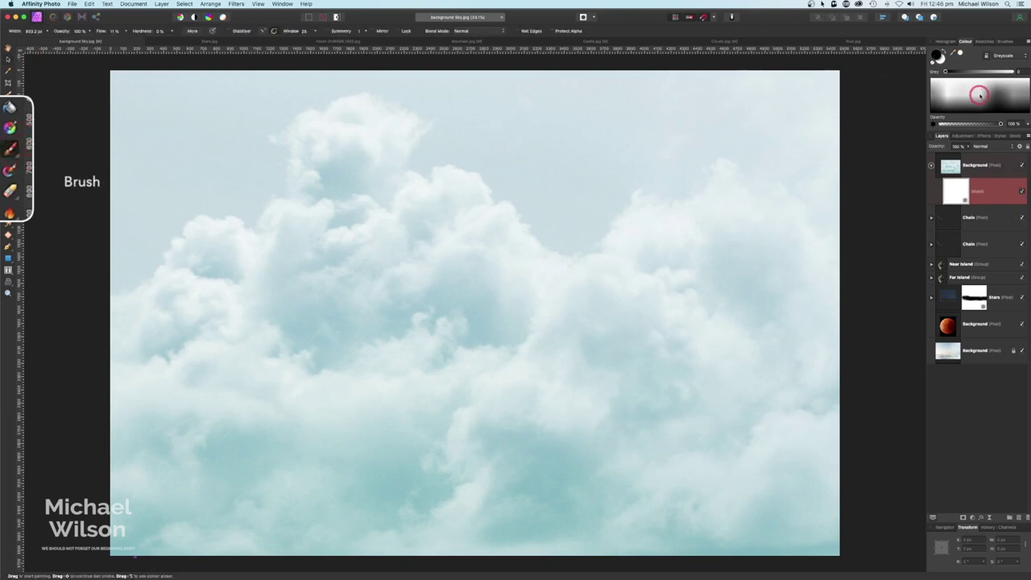
pyautogui.click(1004, 42)
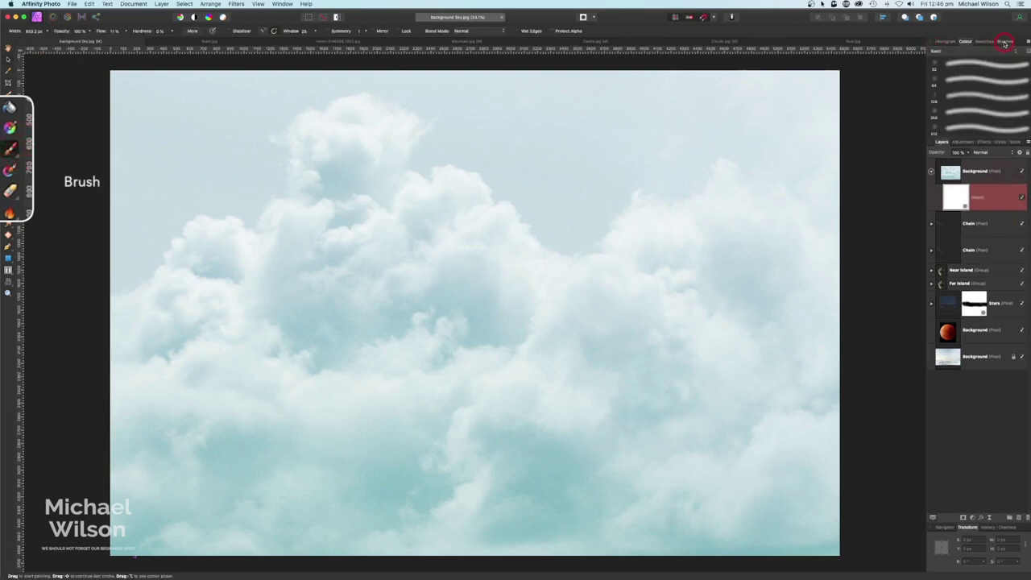
pyautogui.click(973, 113)
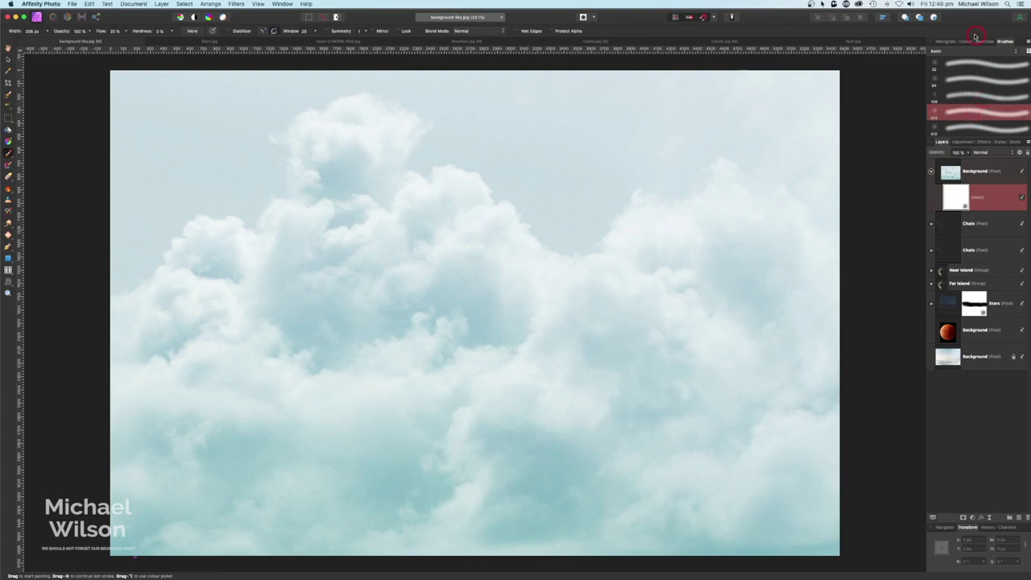
pyautogui.click(966, 42)
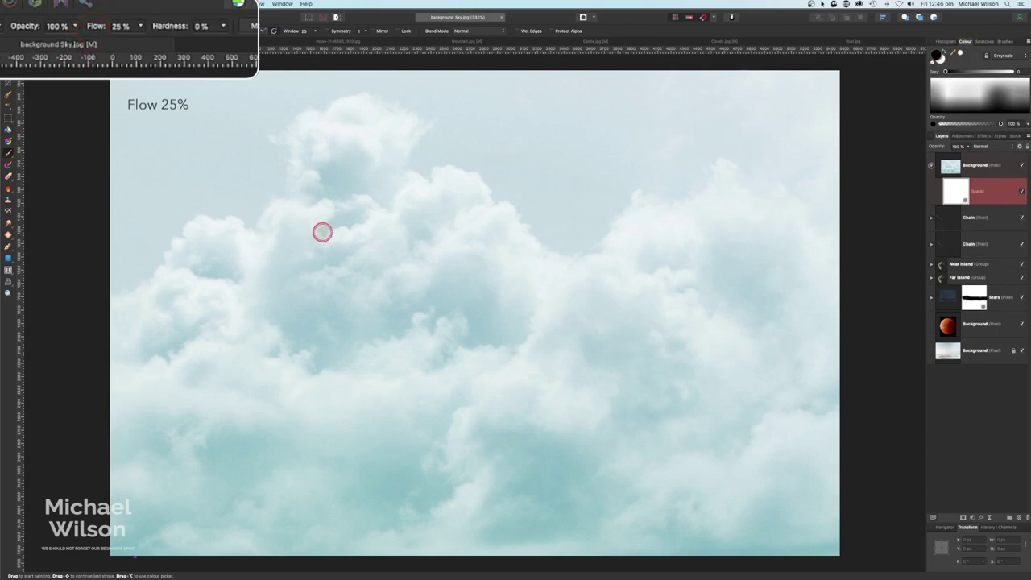
# Paint black on the clouds mask to reveal both castles, the islands' lower rocks and parts of the sky.
pyautogui.moveTo(322, 232)
pyautogui.mouseDown()
pyautogui.moveTo(334, 204)
pyautogui.moveTo(333, 144)
pyautogui.moveTo(243, 156)
pyautogui.moveTo(303, 147)
pyautogui.moveTo(423, 172)
pyautogui.moveTo(273, 155)
pyautogui.moveTo(183, 178)
pyautogui.mouseUp()
pyautogui.moveTo(286, 421)
pyautogui.mouseDown()
pyautogui.moveTo(315, 390)
pyautogui.moveTo(346, 406)
pyautogui.moveTo(208, 393)
pyautogui.moveTo(263, 427)
pyautogui.moveTo(408, 389)
pyautogui.moveTo(398, 406)
pyautogui.moveTo(273, 401)
pyautogui.moveTo(206, 367)
pyautogui.moveTo(258, 398)
pyautogui.moveTo(377, 372)
pyautogui.moveTo(206, 468)
pyautogui.moveTo(225, 460)
pyautogui.moveTo(120, 471)
pyautogui.moveTo(310, 512)
pyautogui.moveTo(718, 527)
pyautogui.moveTo(626, 524)
pyautogui.mouseUp()
pyautogui.moveTo(677, 234)
pyautogui.mouseDown()
pyautogui.moveTo(700, 182)
pyautogui.moveTo(650, 196)
pyautogui.moveTo(698, 195)
pyautogui.moveTo(803, 267)
pyautogui.moveTo(676, 396)
pyautogui.moveTo(682, 371)
pyautogui.moveTo(721, 371)
pyautogui.moveTo(674, 376)
pyautogui.moveTo(636, 422)
pyautogui.mouseUp()
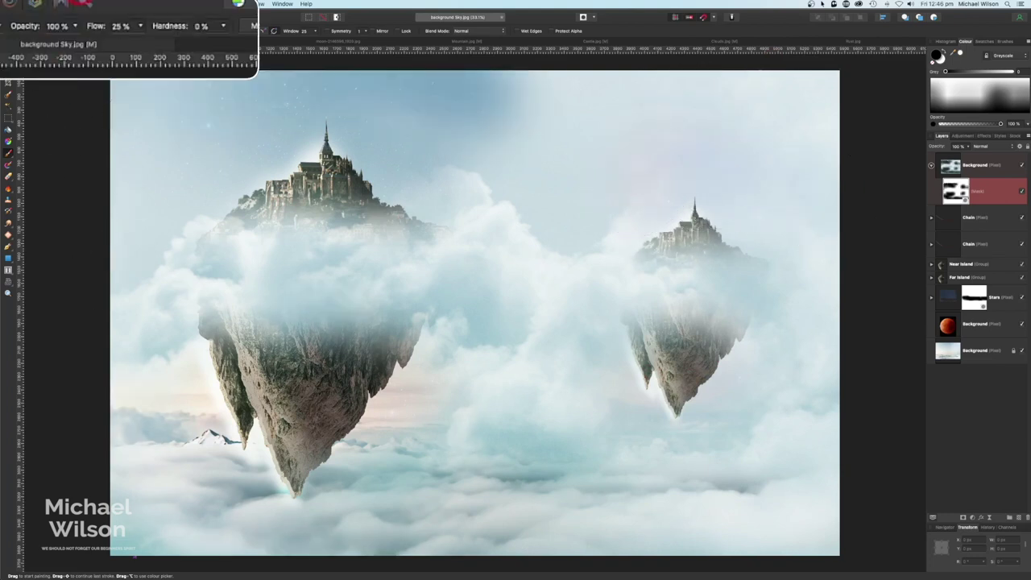
# Reduce the brush flow to 10% and paint on the clouds mask to faintly reveal the chains on both sides of the far island.
pyautogui.moveTo(97, 25); pyautogui.dragTo(94, 29)
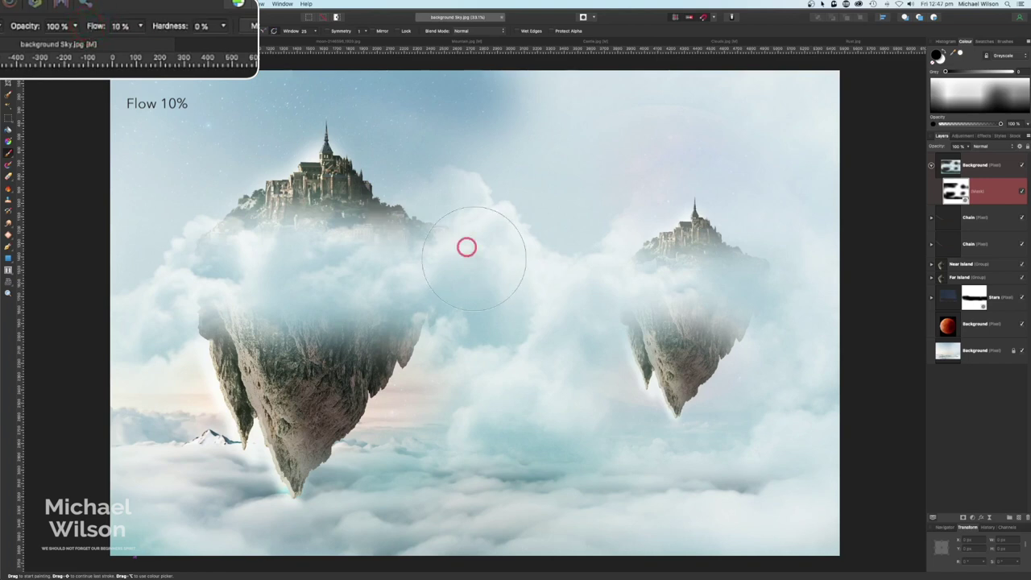
pyautogui.moveTo(482, 266); pyautogui.dragTo(556, 318)
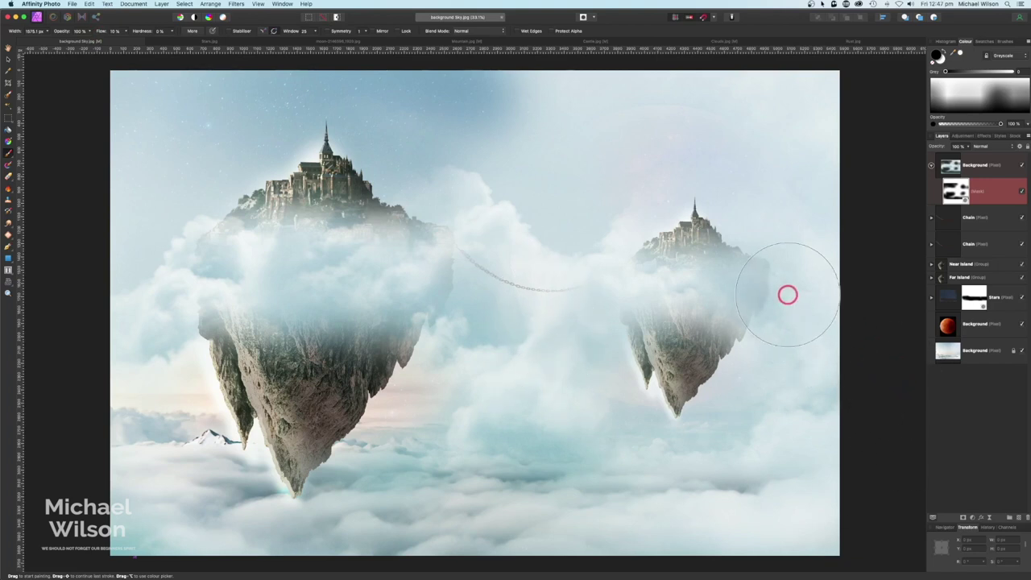
pyautogui.moveTo(766, 301)
pyautogui.mouseDown()
pyautogui.moveTo(765, 319)
pyautogui.moveTo(797, 315)
pyautogui.mouseUp()
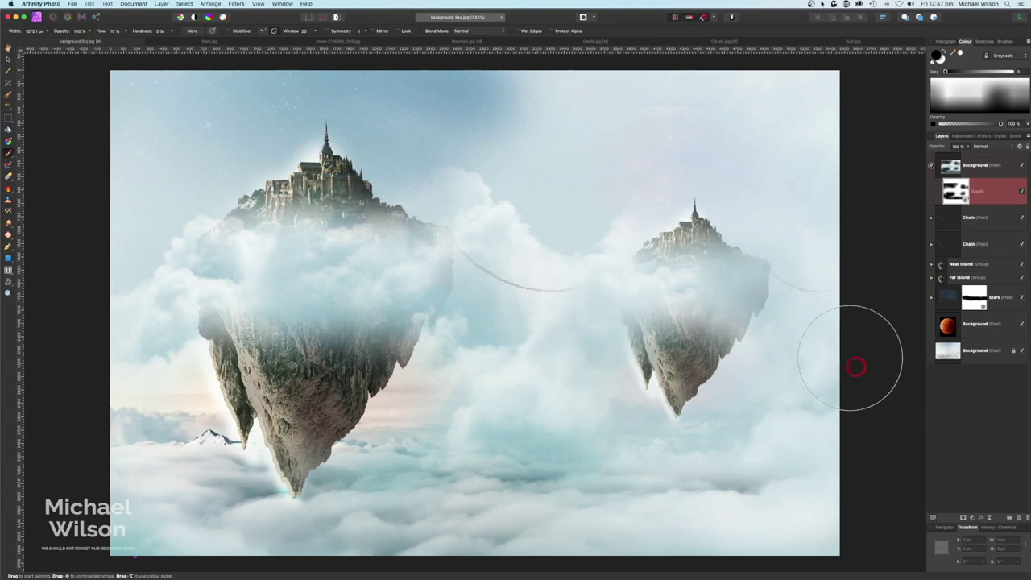
# Paint clouds back in over the far island on the mask, using white and a smaller brush.
pyautogui.hscroll(-1, 852, 311)
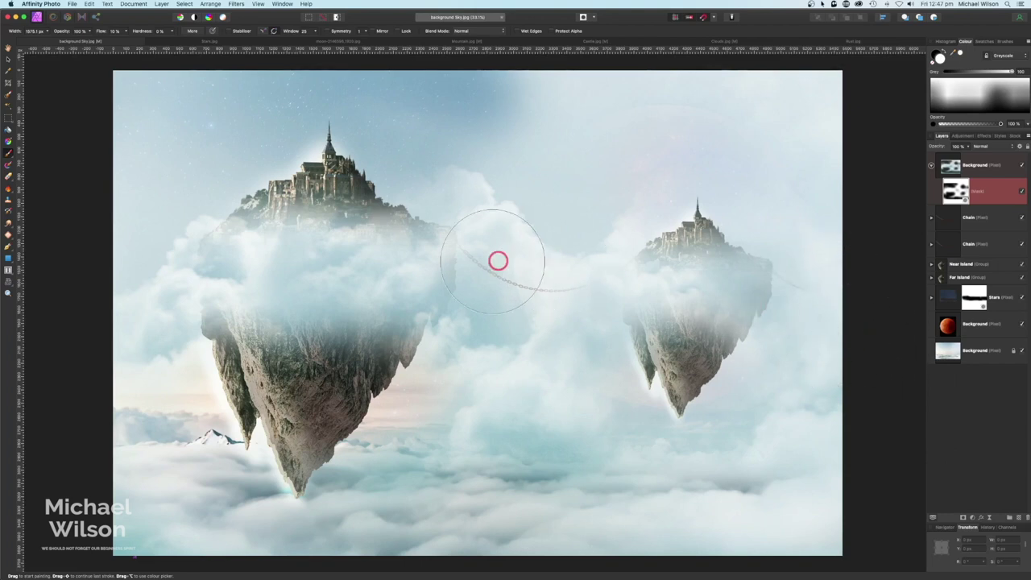
pyautogui.press('[')
pyautogui.press('[')
pyautogui.press('[')
pyautogui.hscroll(1, 700, 306)
pyautogui.hscroll(3, 701, 307)
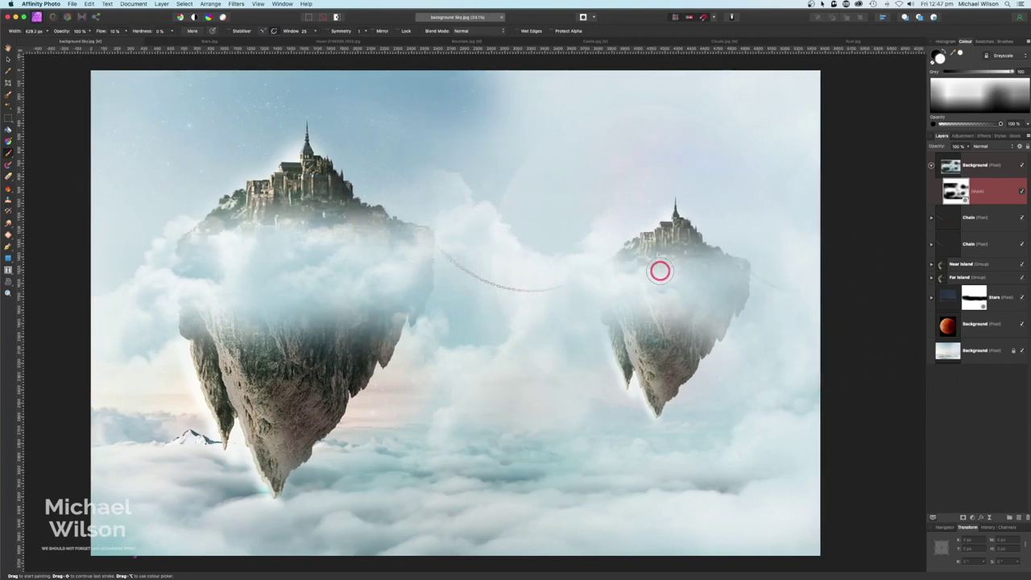
pyautogui.moveTo(688, 273)
pyautogui.mouseDown()
pyautogui.moveTo(738, 271)
pyautogui.moveTo(633, 271)
pyautogui.moveTo(746, 268)
pyautogui.moveTo(670, 277)
pyautogui.mouseUp()
pyautogui.hscroll(-3, 669, 276)
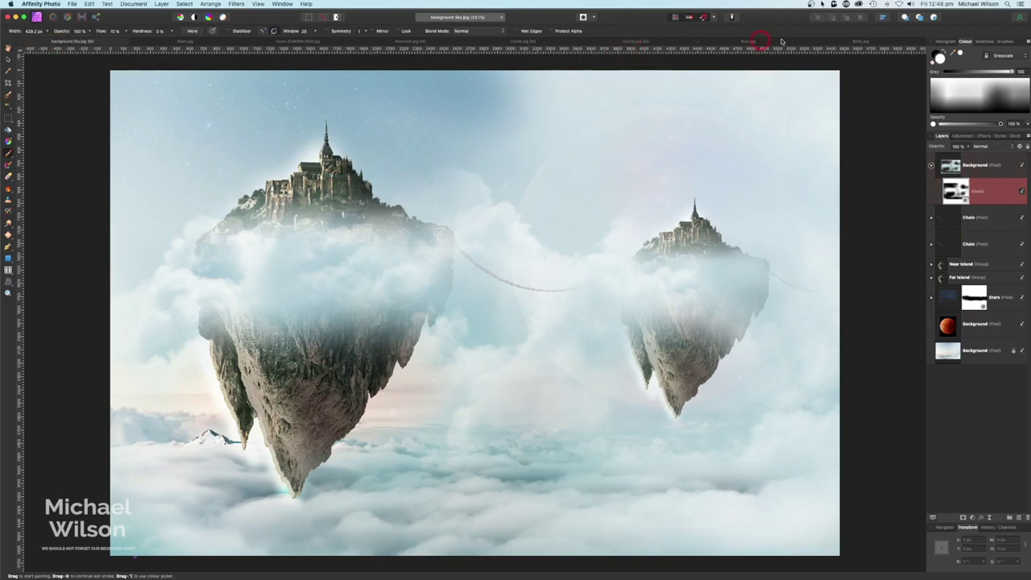
# Copy the birds image and paste it above the Near Island group with the Multiply blend mode.
pyautogui.click(838, 43)
pyautogui.click(932, 167)
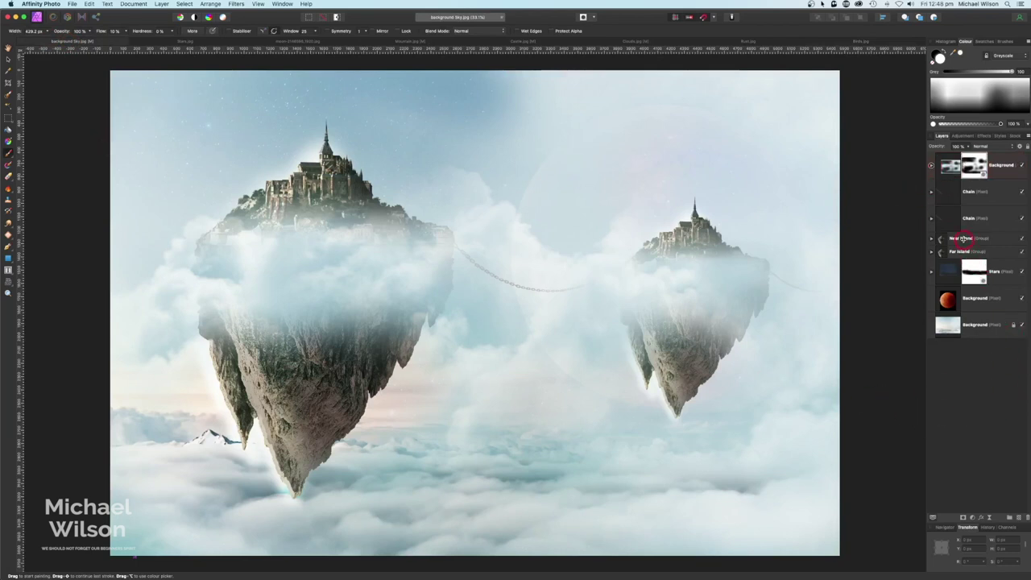
pyautogui.click(964, 239)
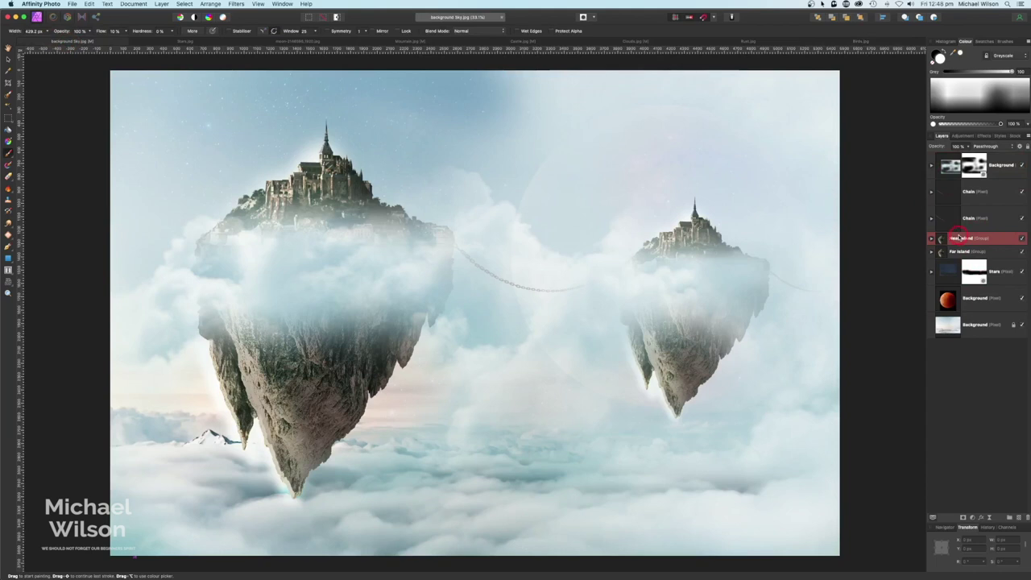
pyautogui.hotkey('ctrl', 'v')
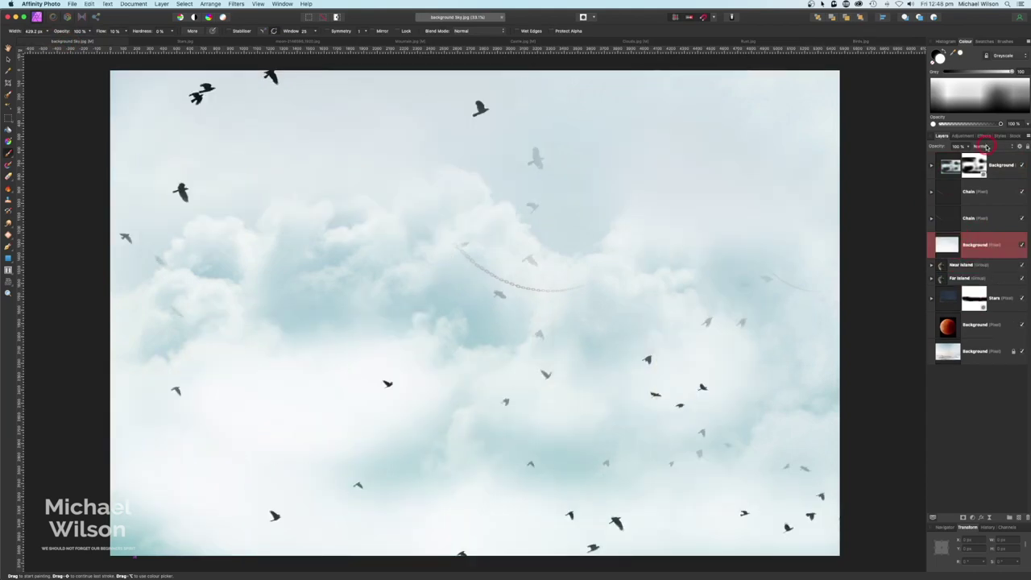
pyautogui.click(984, 145)
pyautogui.click(985, 164)
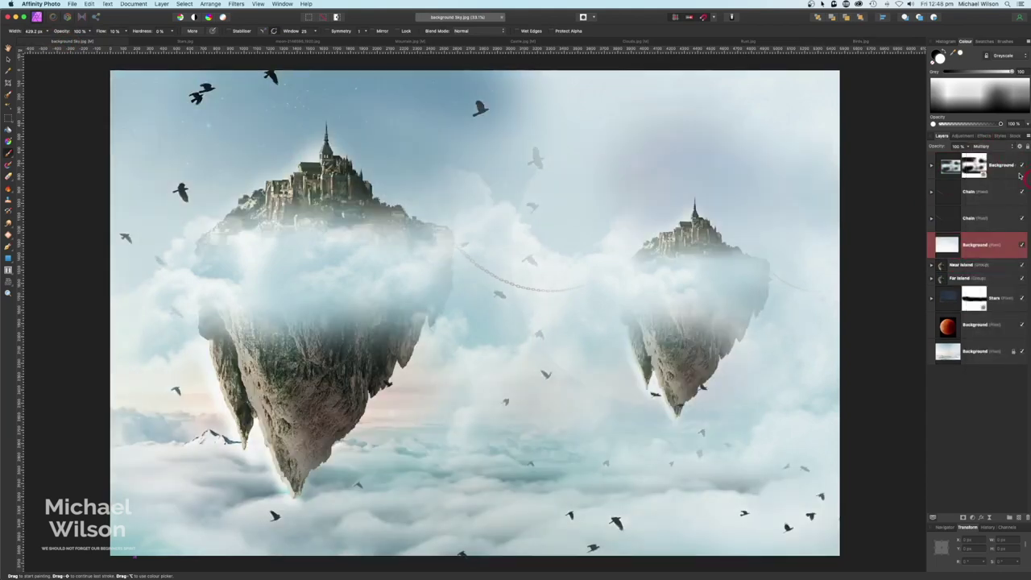
# Shrink the birds layer to about 980 × 653 px and place it over the near island's castle.
pyautogui.click(10, 59)
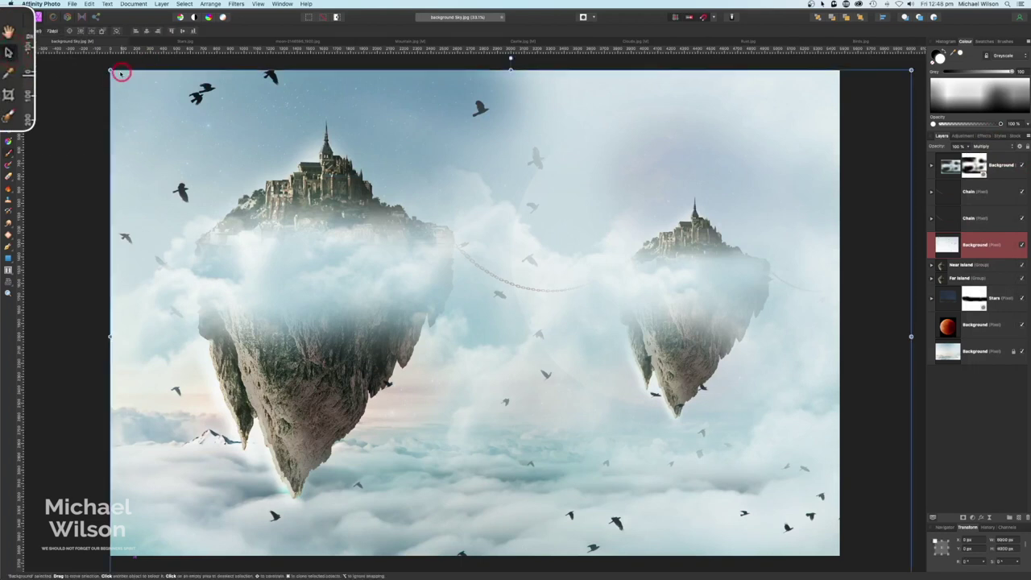
pyautogui.moveTo(117, 72); pyautogui.dragTo(494, 311)
pyautogui.moveTo(541, 336); pyautogui.dragTo(292, 143)
pyautogui.click(948, 247)
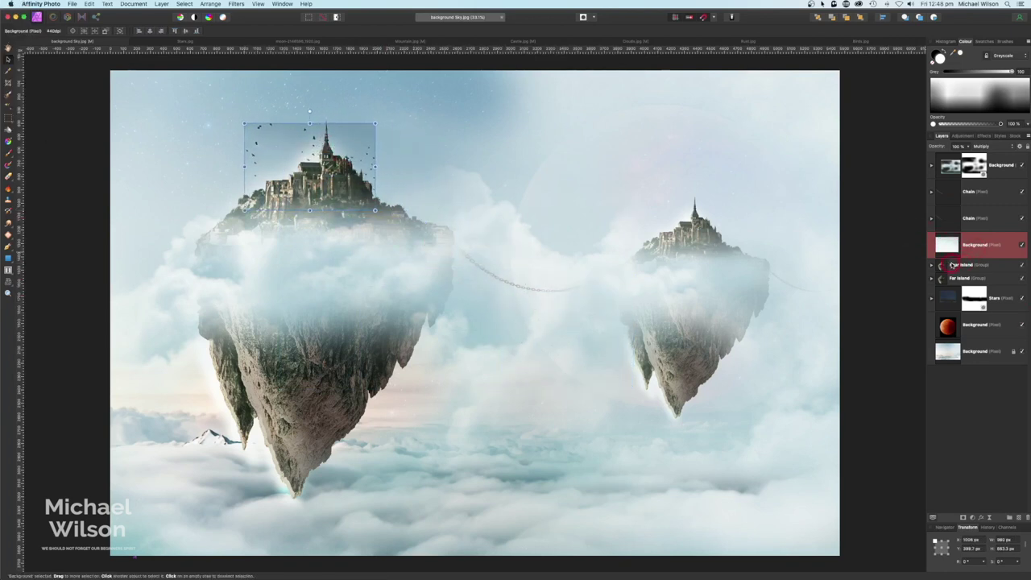
# Move the birds layer beneath the Near Island group and nudge the flock slightly up and left behind the castle.
pyautogui.moveTo(976, 249); pyautogui.dragTo(973, 268)
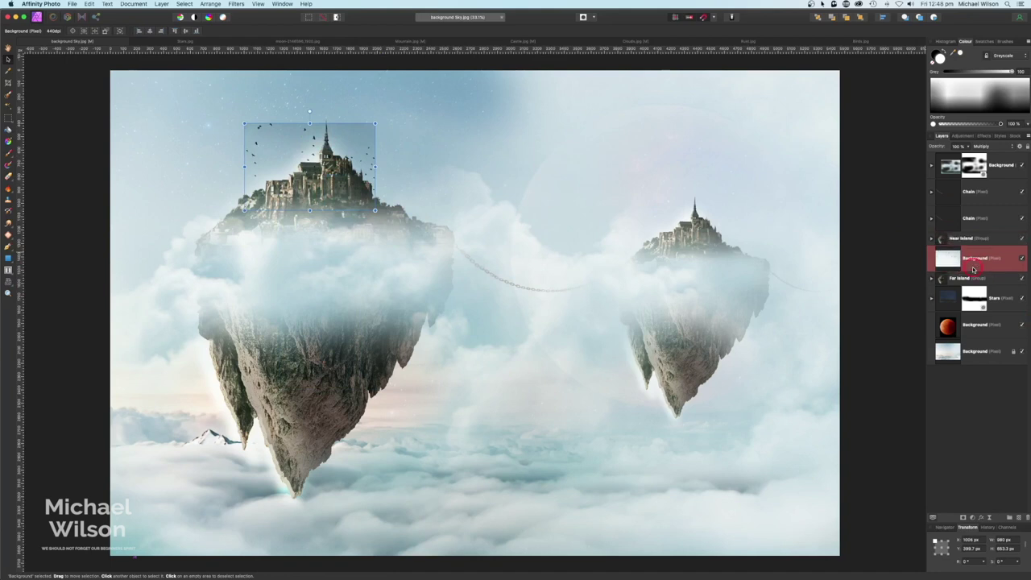
pyautogui.moveTo(360, 189); pyautogui.dragTo(356, 176)
pyautogui.click(901, 198)
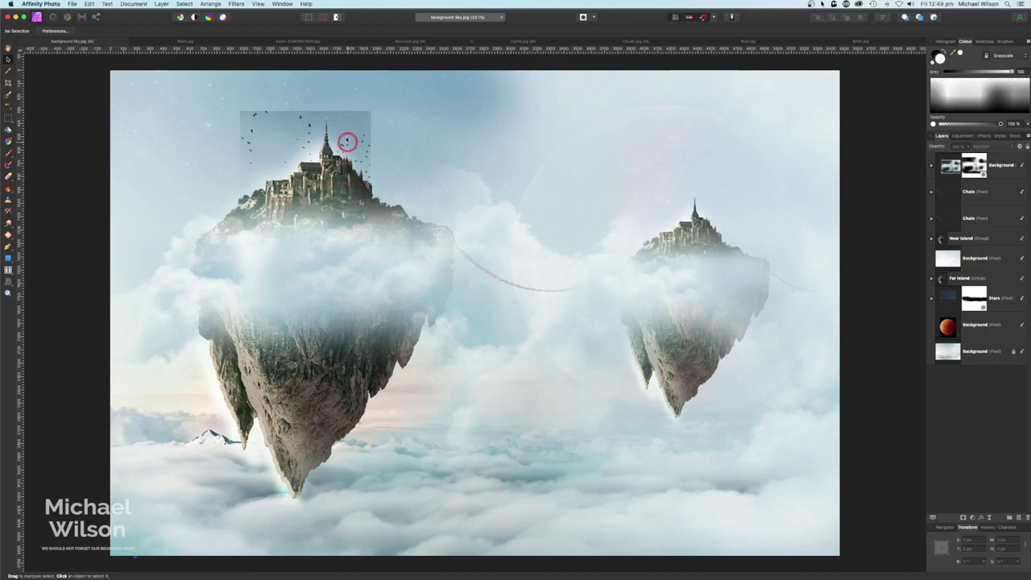
# In the birds layer's blend options, lower the source range curve to 0% output at about 52% input to remove the grey backdrop.
pyautogui.click(970, 262)
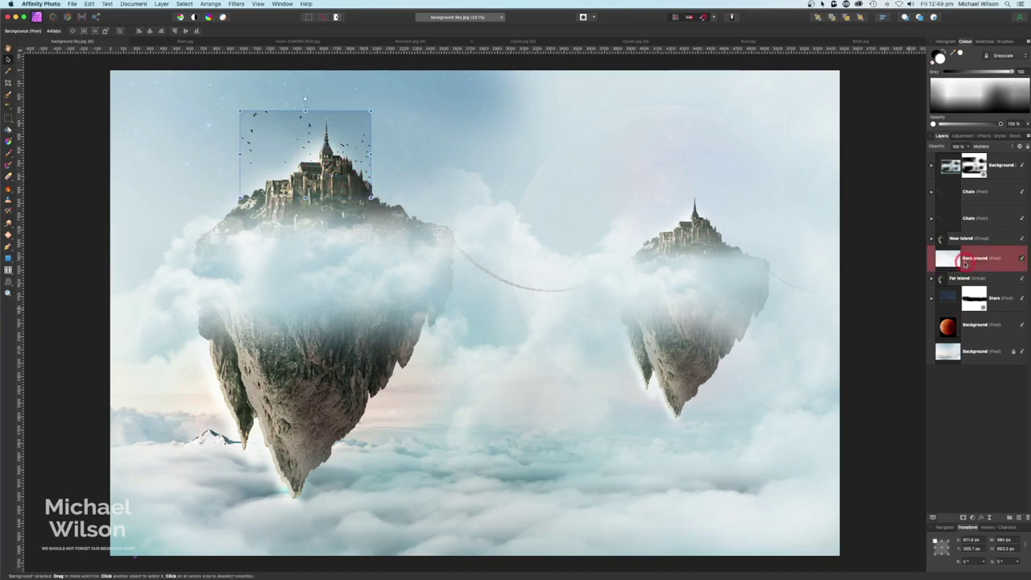
pyautogui.click(1022, 147)
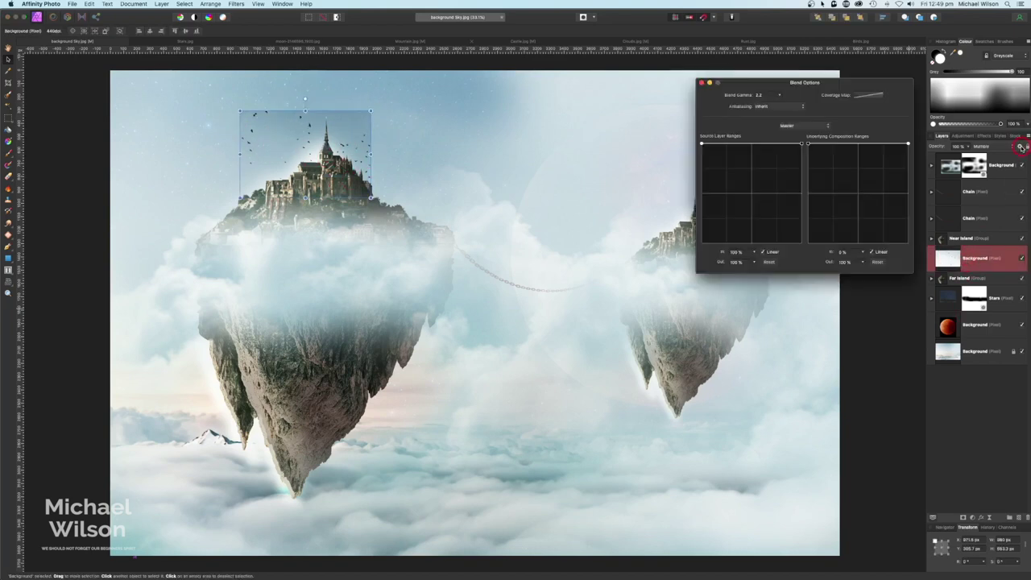
pyautogui.click(787, 143)
pyautogui.moveTo(803, 148); pyautogui.dragTo(755, 245)
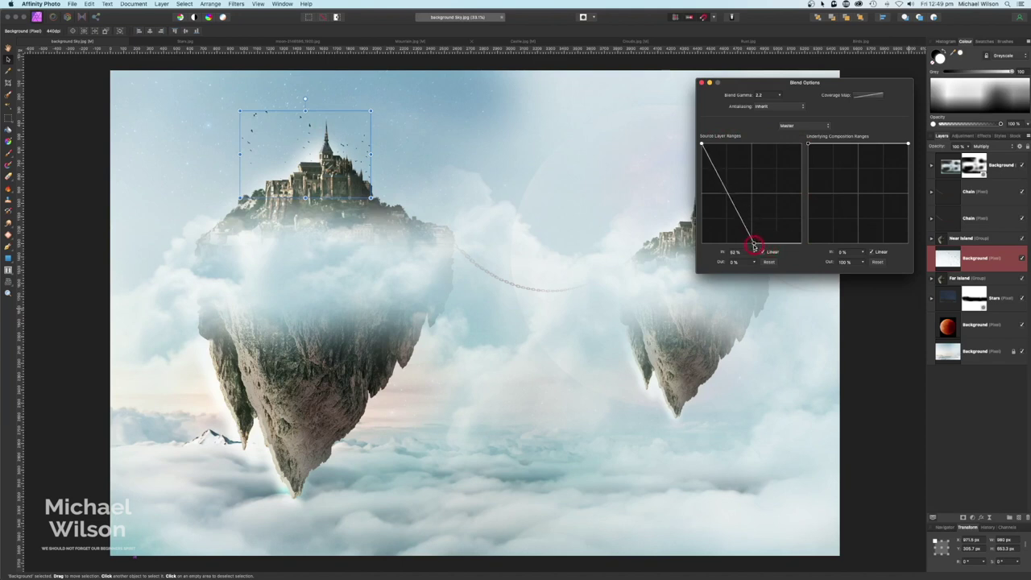
pyautogui.click(701, 83)
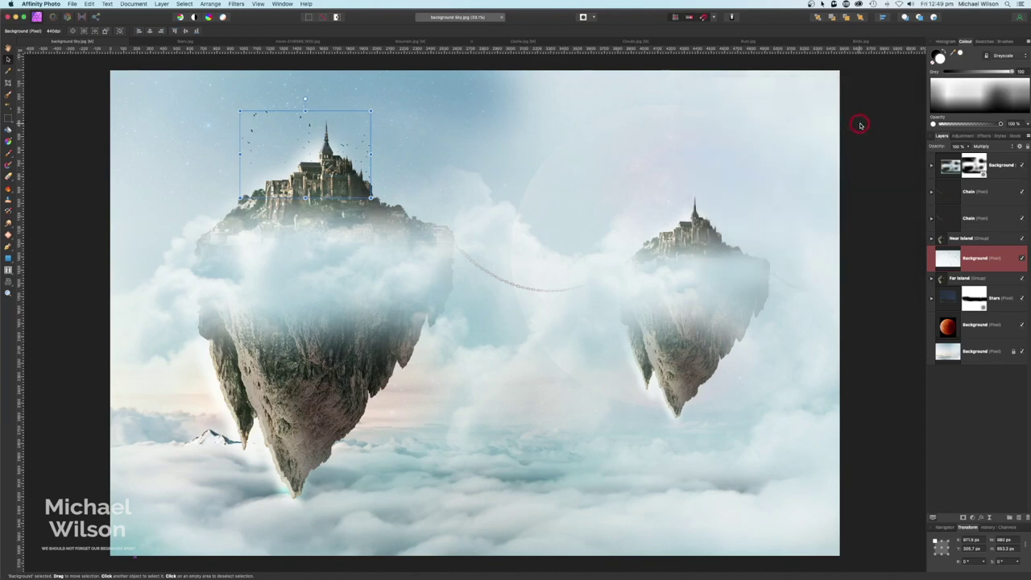
pyautogui.click(861, 125)
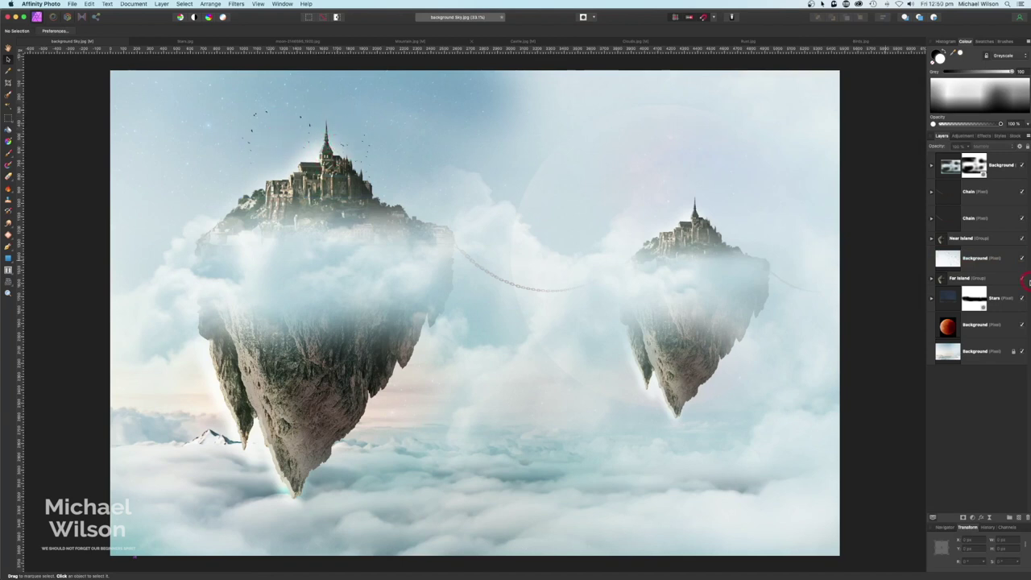
# Duplicate the birds layer, flip the copy horizontally and move it down to the near island's bottom tip.
pyautogui.click(1000, 258)
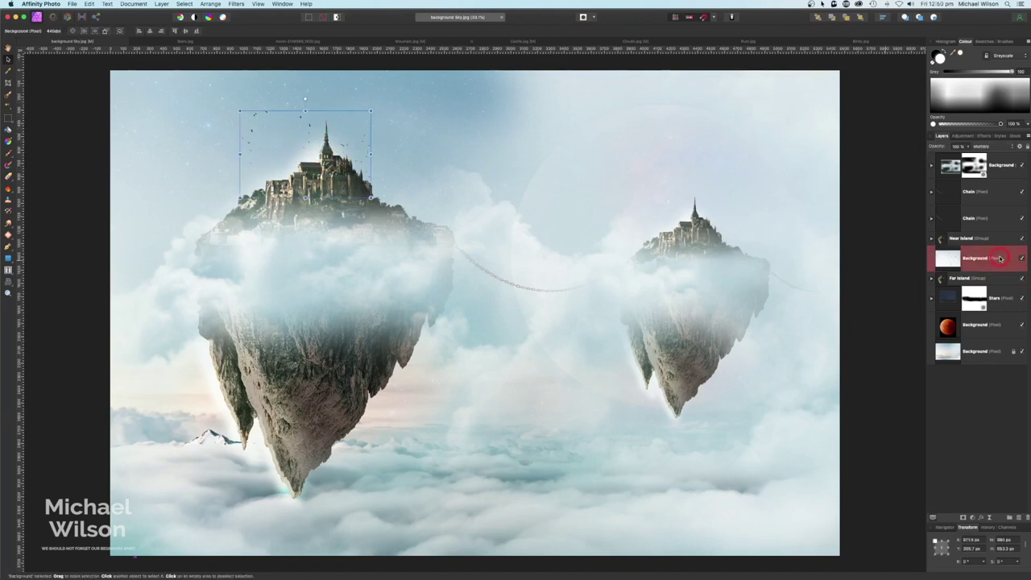
pyautogui.press('super+j')
pyautogui.click(210, 4)
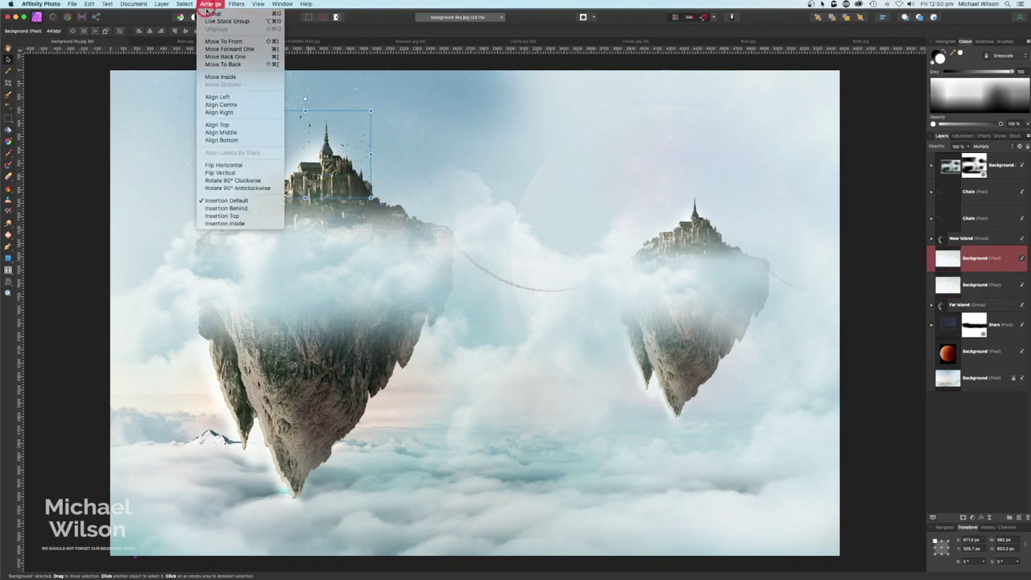
pyautogui.click(226, 166)
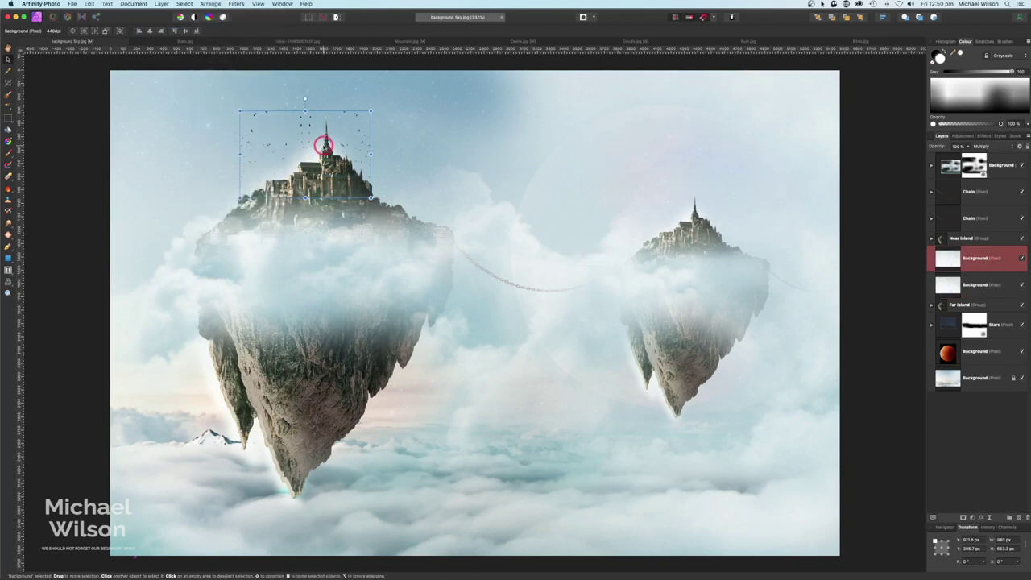
pyautogui.moveTo(324, 146); pyautogui.dragTo(310, 470)
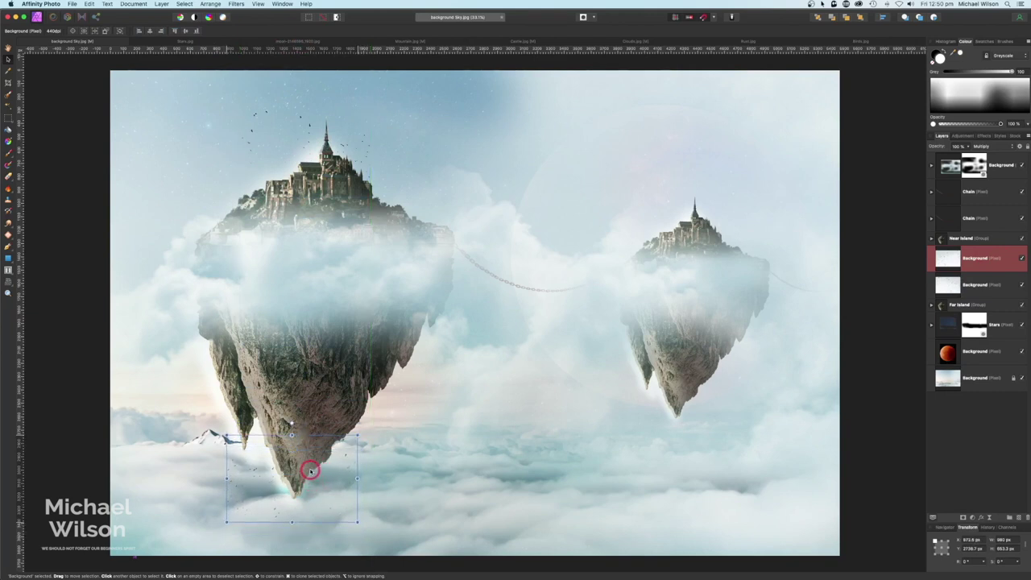
# Enlarge the birds around the near castle to about 1182 × 788 px and those at the island's tip to about 1230 × 820 px.
pyautogui.click(974, 285)
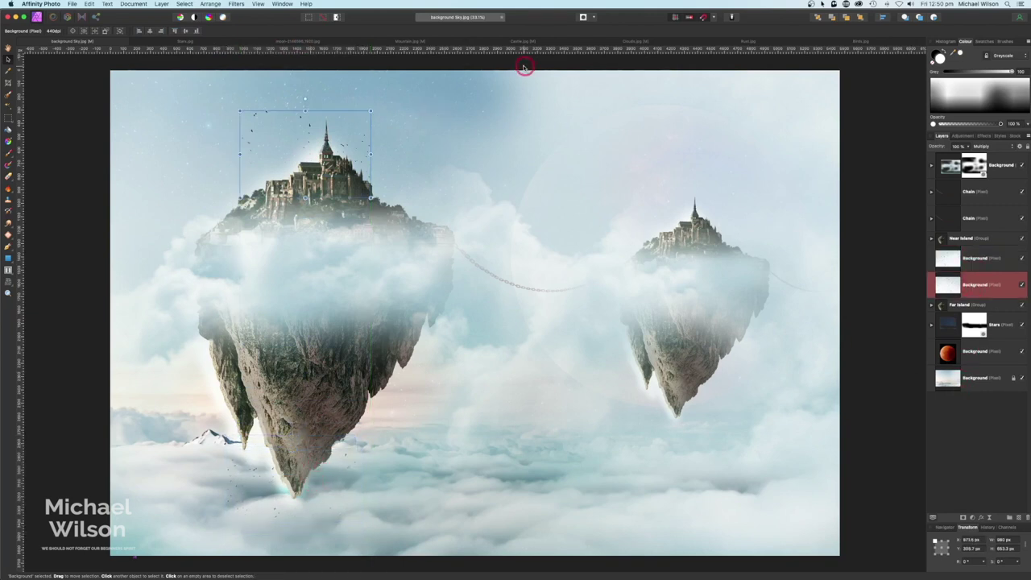
pyautogui.moveTo(368, 108); pyautogui.dragTo(397, 100)
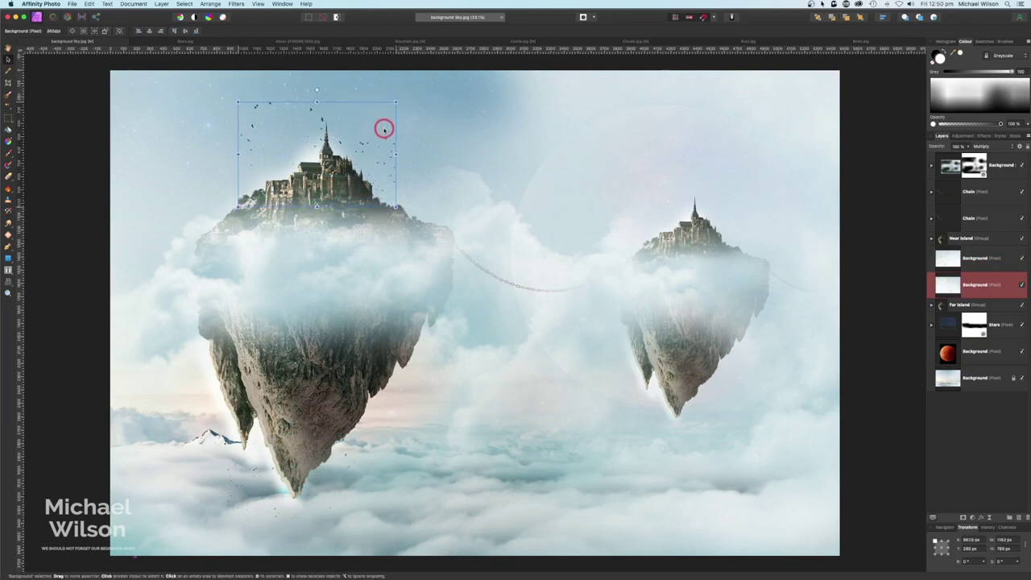
pyautogui.click(974, 268)
pyautogui.moveTo(358, 430); pyautogui.dragTo(385, 408)
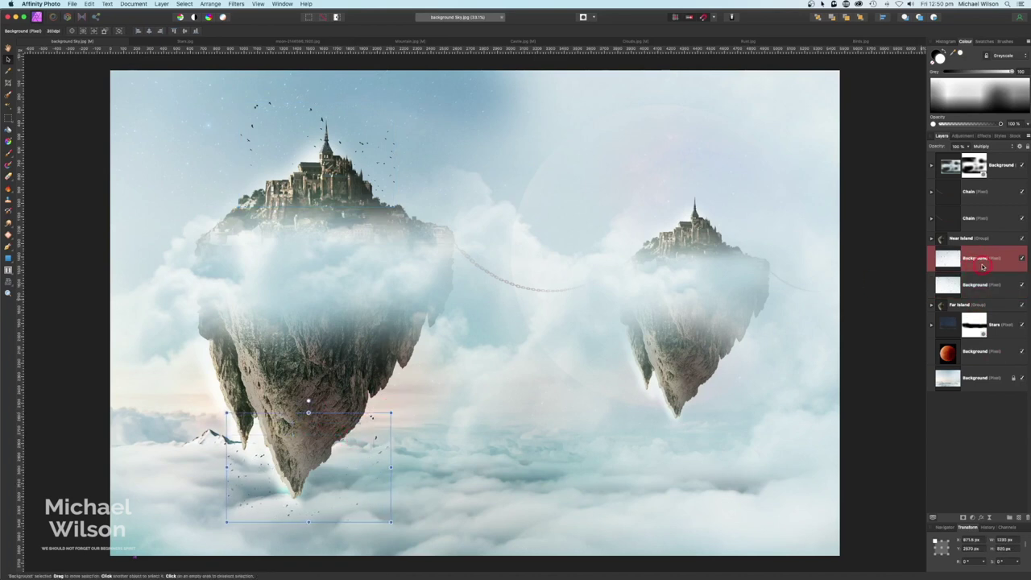
# Duplicate the lower flock, move the copy beneath the Far Island group and shrink it to about 667 × 445 px around the far castle.
pyautogui.press('super+j')
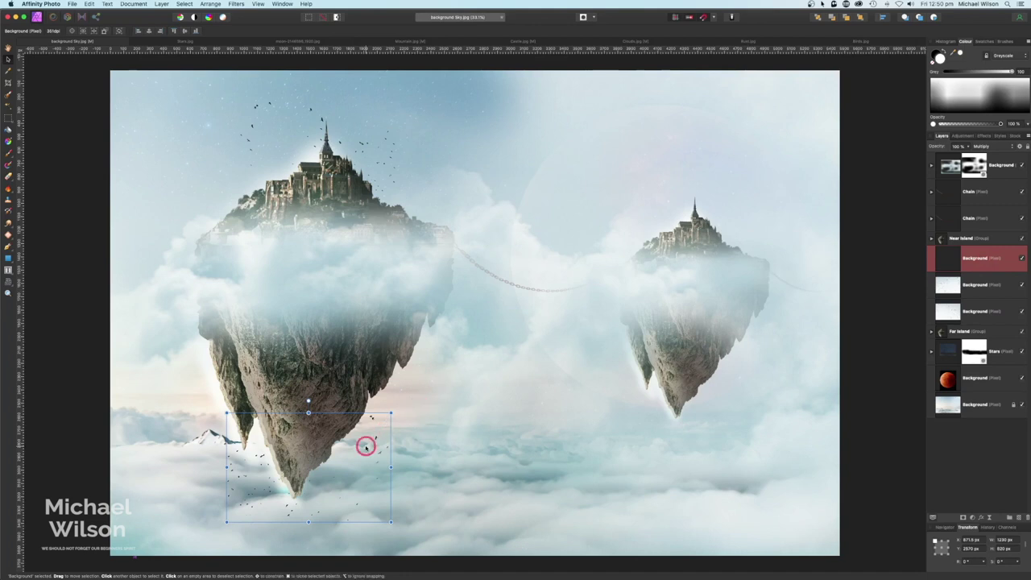
pyautogui.moveTo(364, 444); pyautogui.dragTo(748, 212)
pyautogui.moveTo(775, 178); pyautogui.dragTo(721, 209)
pyautogui.moveTo(975, 258); pyautogui.dragTo(946, 334)
pyautogui.moveTo(680, 211); pyautogui.dragTo(689, 211)
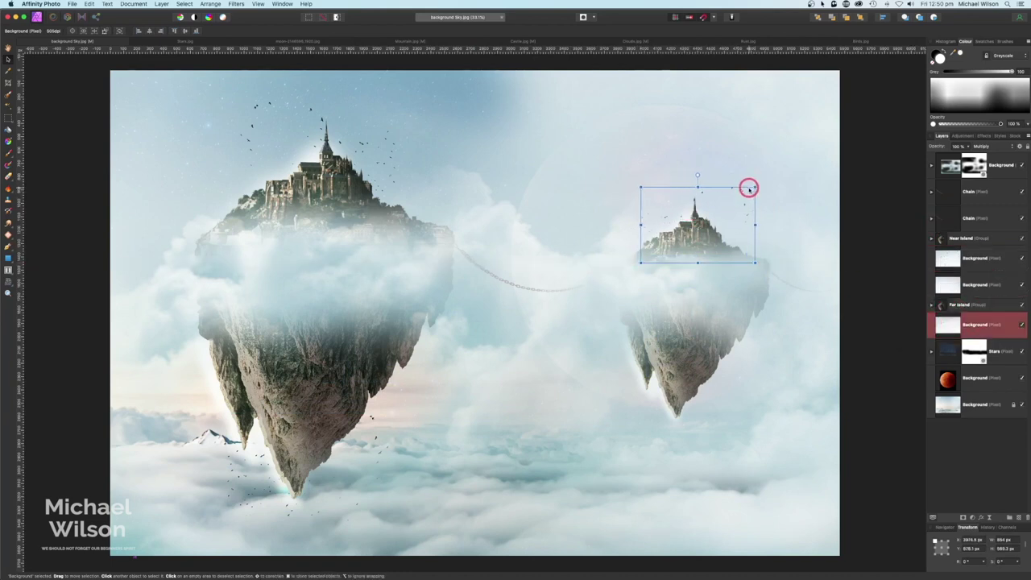
pyautogui.moveTo(755, 187); pyautogui.dragTo(730, 200)
pyautogui.moveTo(711, 221); pyautogui.dragTo(723, 215)
# Duplicate the far castle's birds and move the copy down around the far island's bottom tip.
pyautogui.click(948, 324)
pyautogui.press('super+j')
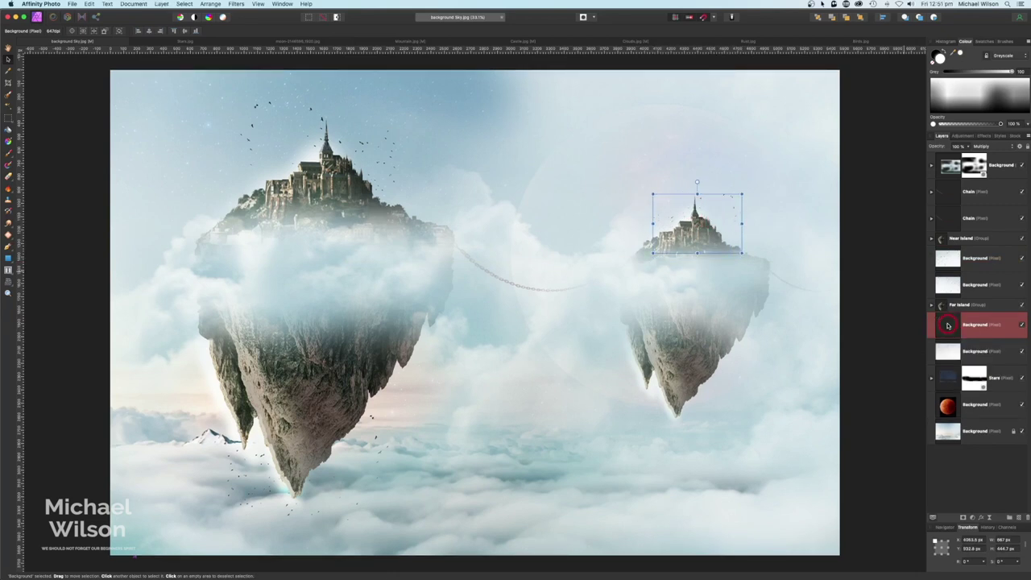
pyautogui.moveTo(720, 223); pyautogui.dragTo(696, 413)
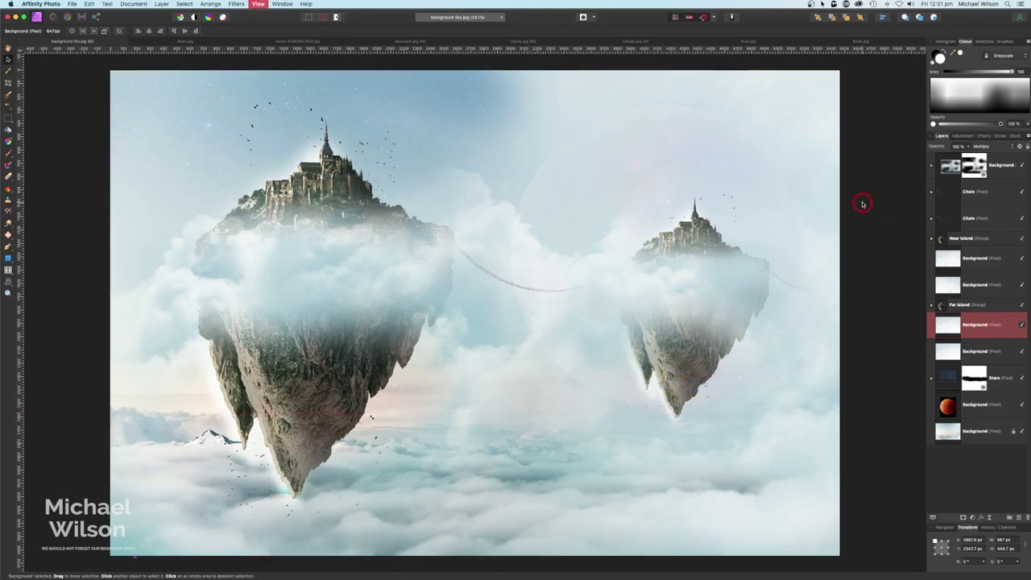
# Move the moon layer to the top of the layer stack and add a mask to it.
pyautogui.click(961, 405)
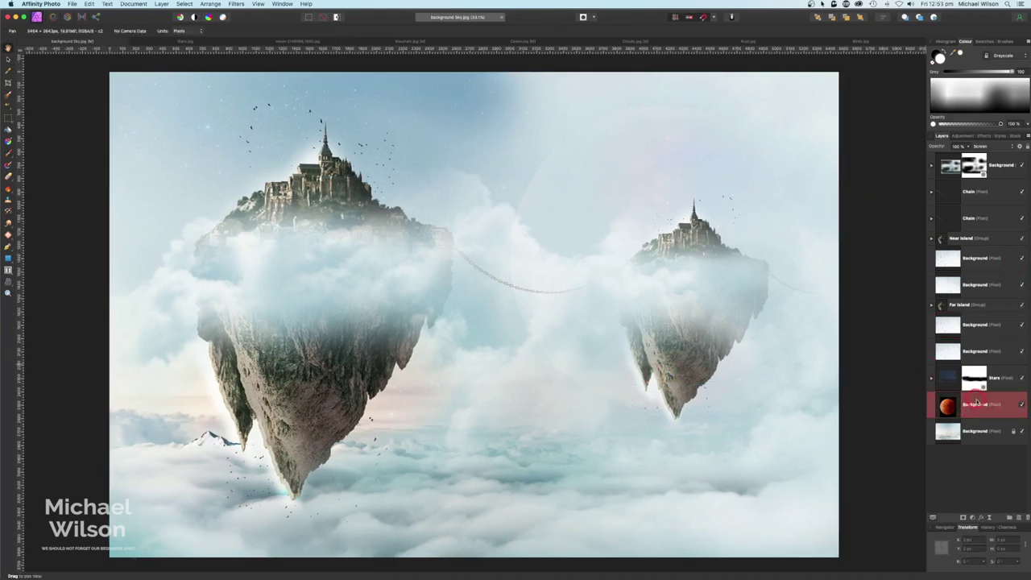
pyautogui.moveTo(979, 399); pyautogui.dragTo(960, 156)
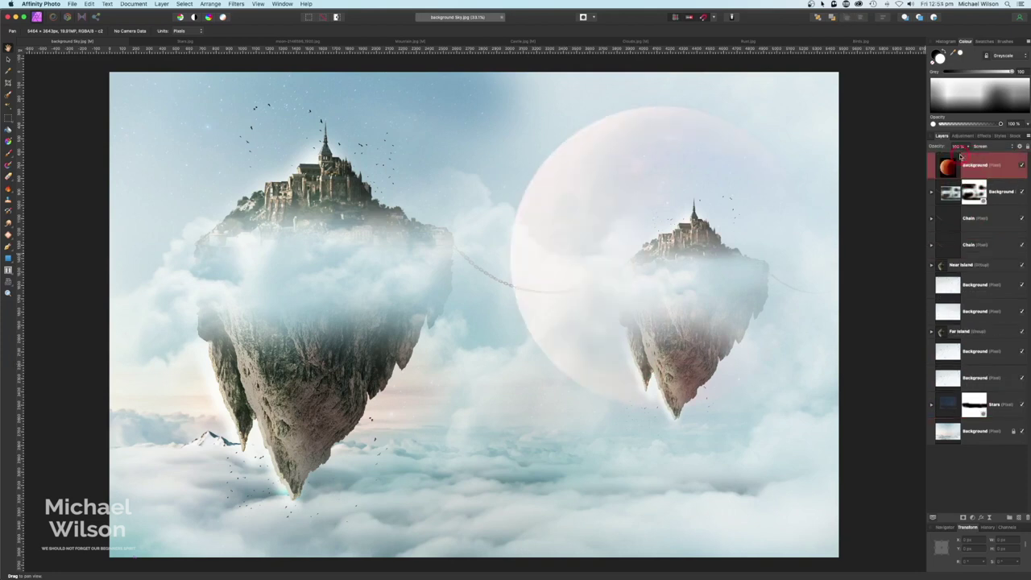
pyautogui.click(964, 518)
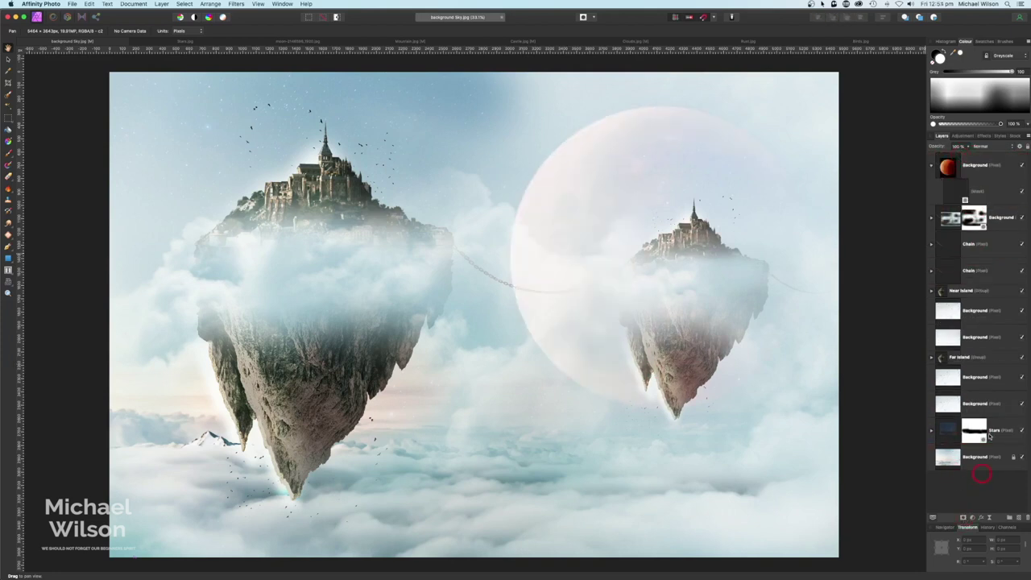
# Paint black on the moon's mask with a soft, low-flow brush to hide its lower half over the clouds and far island.
pyautogui.click(19, 149)
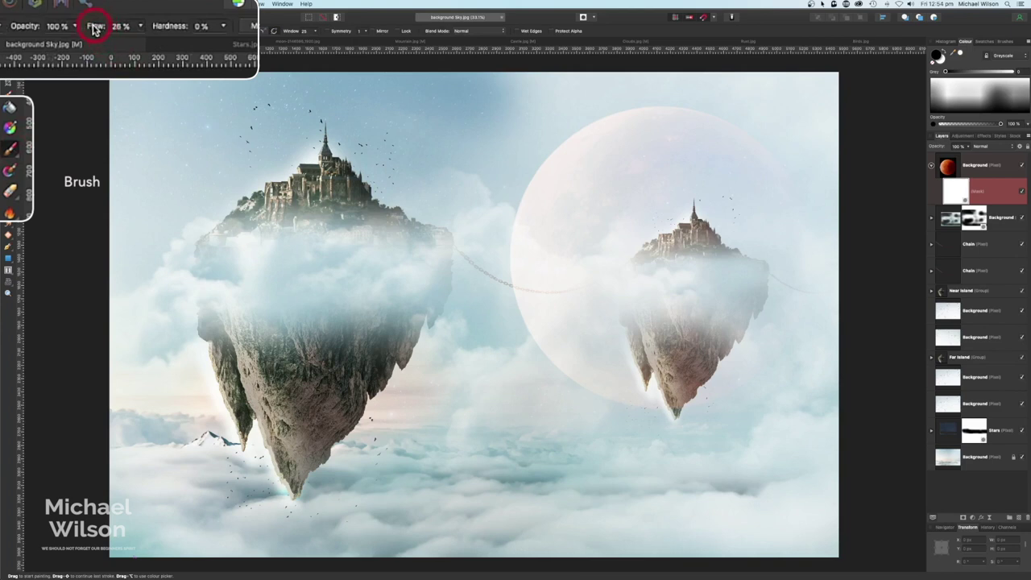
pyautogui.moveTo(95, 29); pyautogui.dragTo(92, 29)
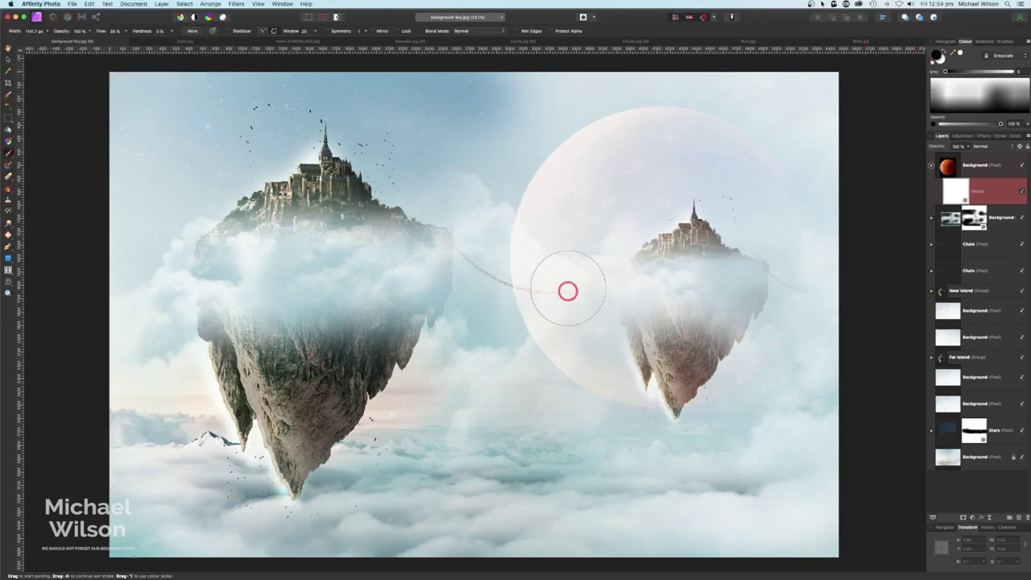
pyautogui.moveTo(511, 247)
pyautogui.mouseDown()
pyautogui.moveTo(522, 303)
pyautogui.moveTo(509, 240)
pyautogui.moveTo(505, 265)
pyautogui.moveTo(578, 393)
pyautogui.moveTo(691, 401)
pyautogui.mouseUp()
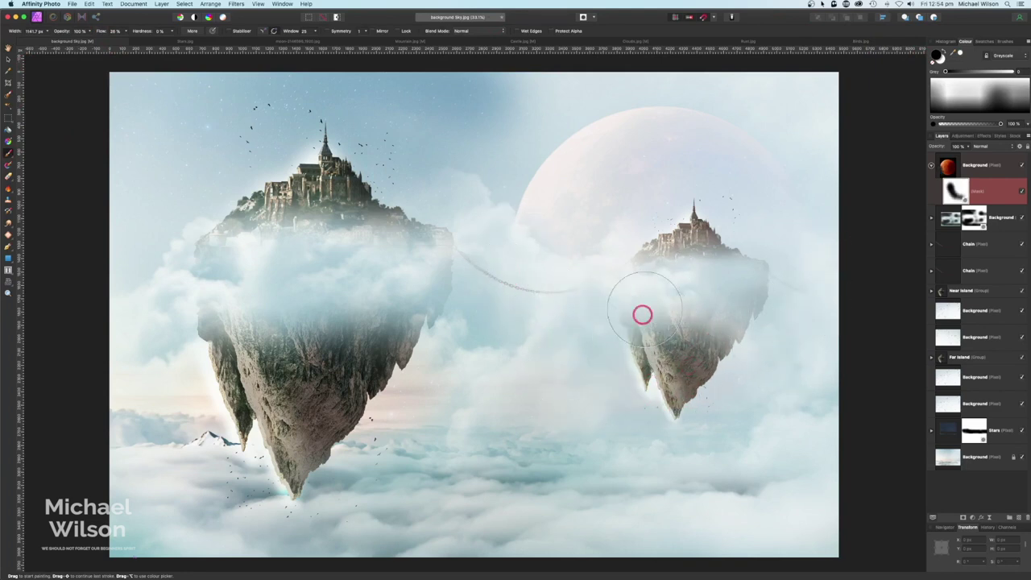
pyautogui.moveTo(705, 254); pyautogui.dragTo(779, 292)
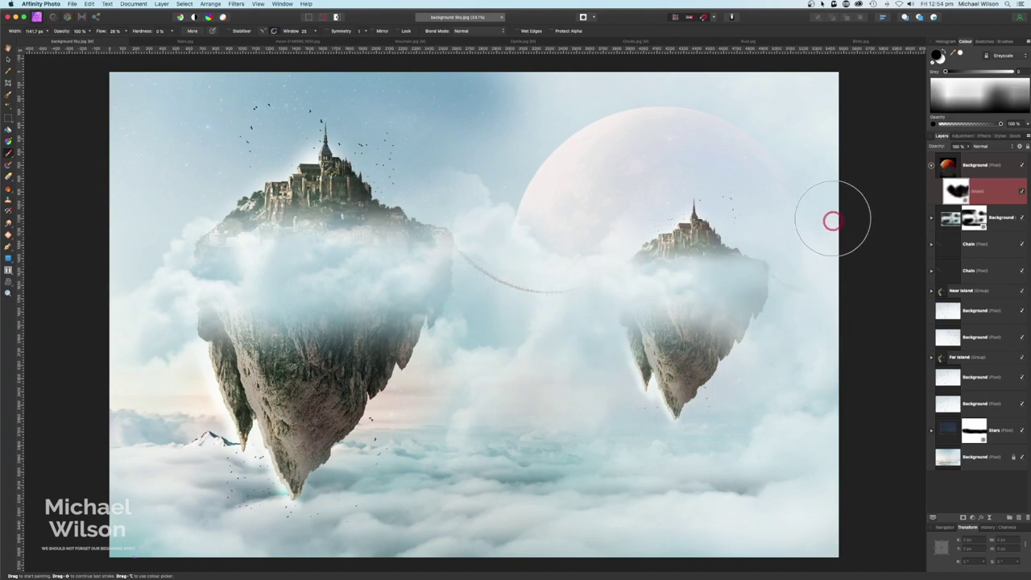
pyautogui.click(932, 167)
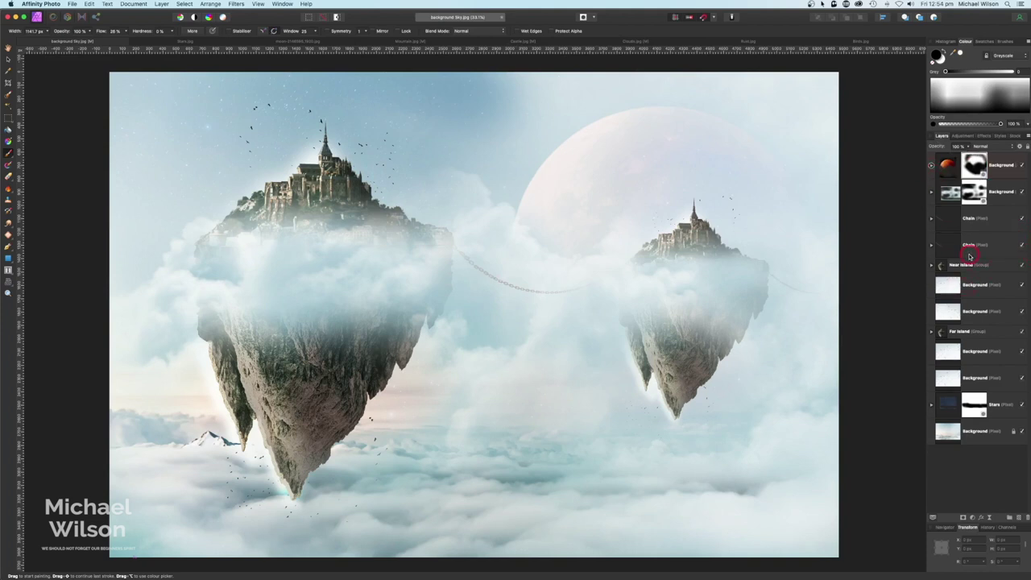
# Set up the Rectangle tool with a bright blue fill (#2871F3).
pyautogui.press('super+minus')
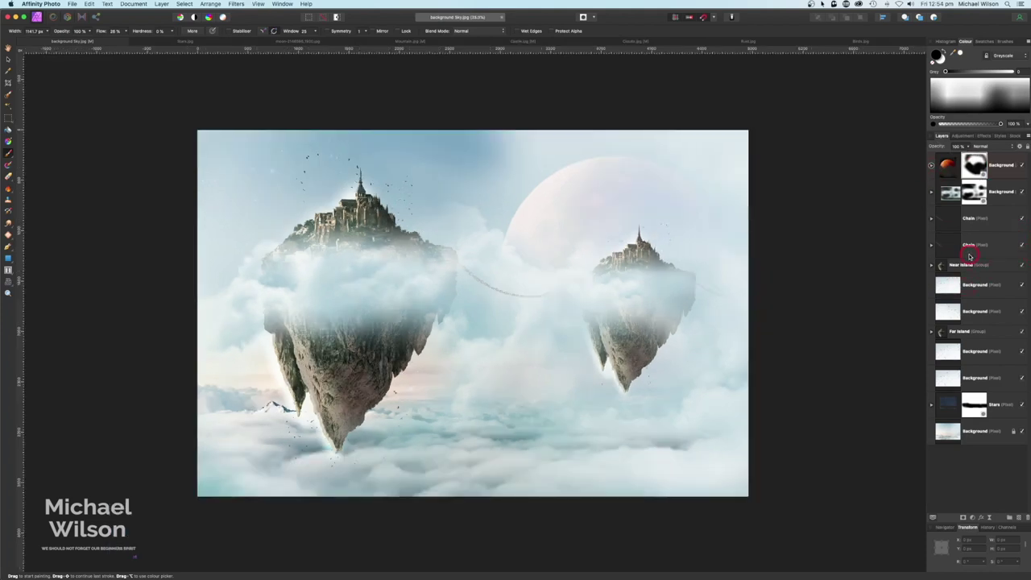
pyautogui.click(8, 257)
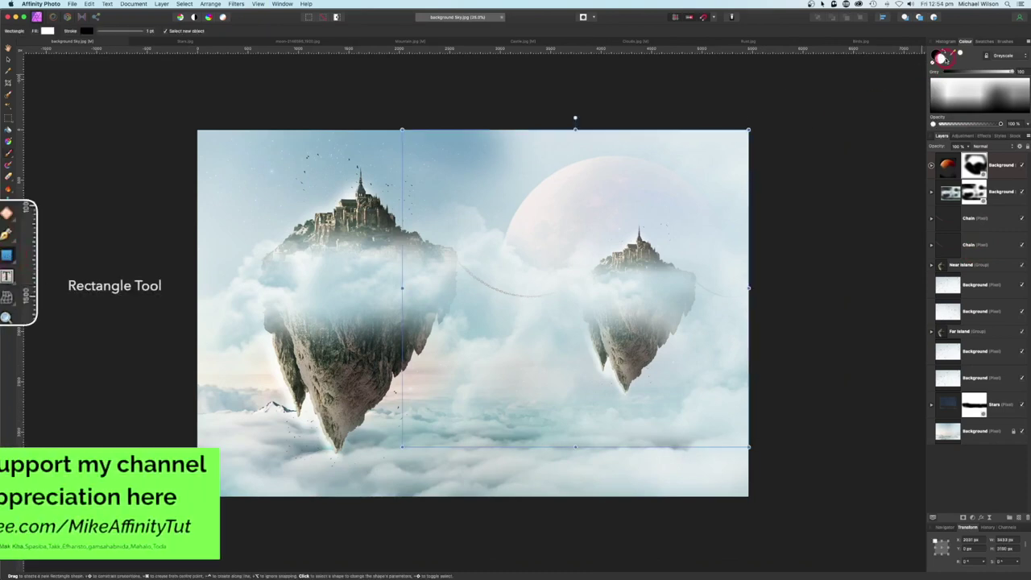
pyautogui.doubleClick(940, 58)
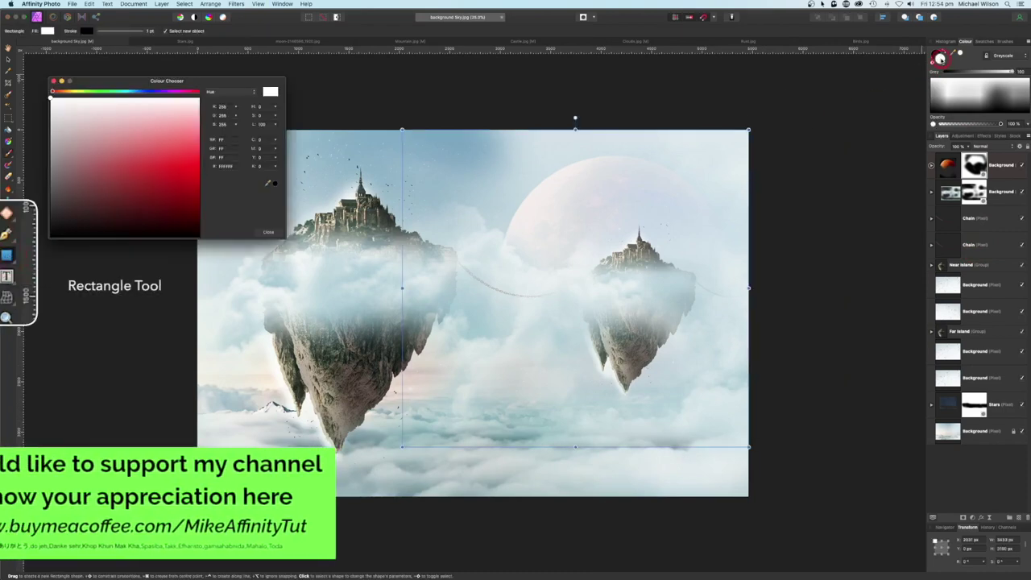
pyautogui.click(144, 91)
pyautogui.moveTo(146, 91); pyautogui.dragTo(142, 91)
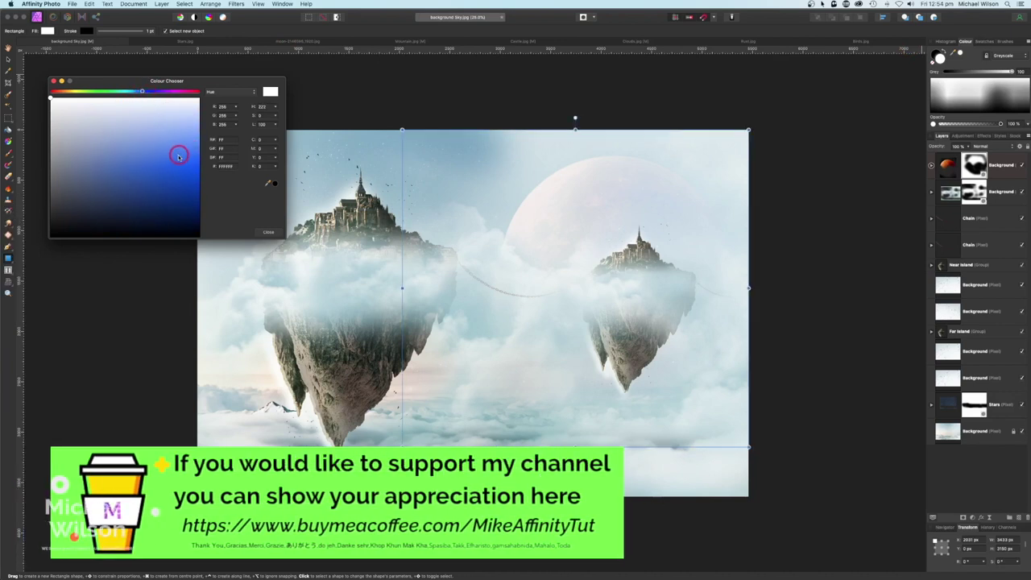
pyautogui.click(184, 160)
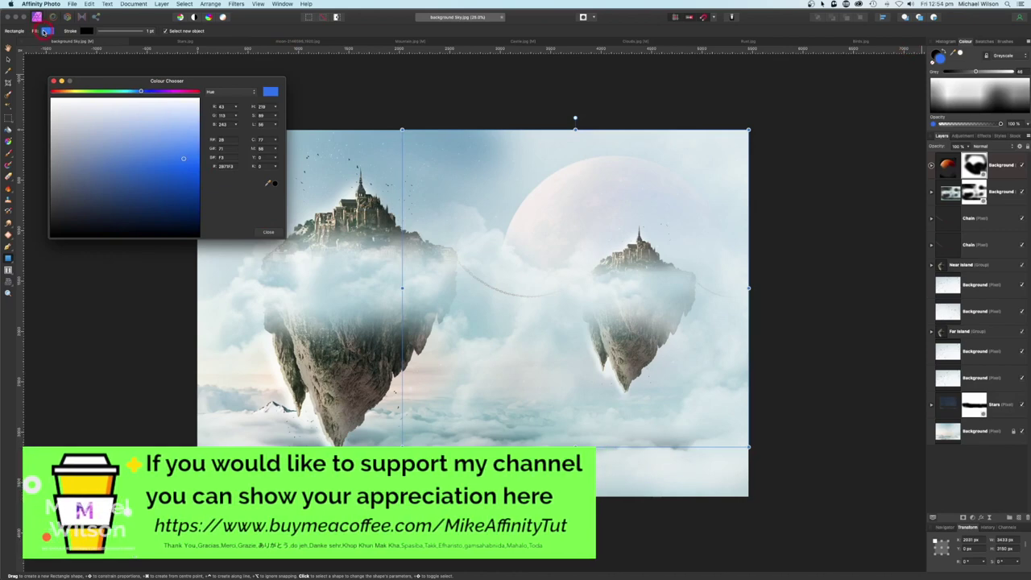
pyautogui.click(53, 82)
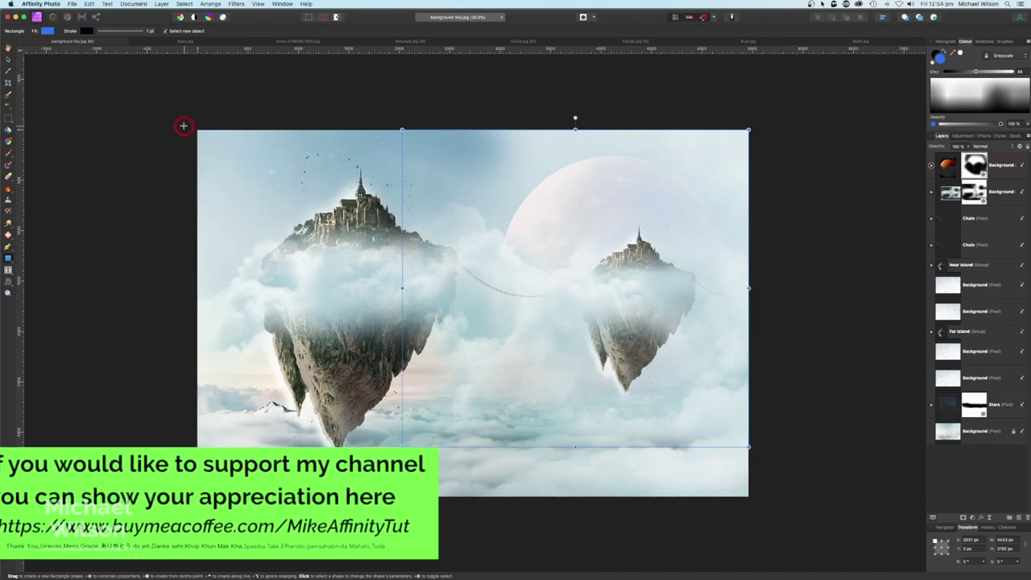
# Draw a rectangle about 5600 × 3720 px covering the whole canvas and set its blend mode to Average.
pyautogui.moveTo(183, 126); pyautogui.dragTo(749, 499)
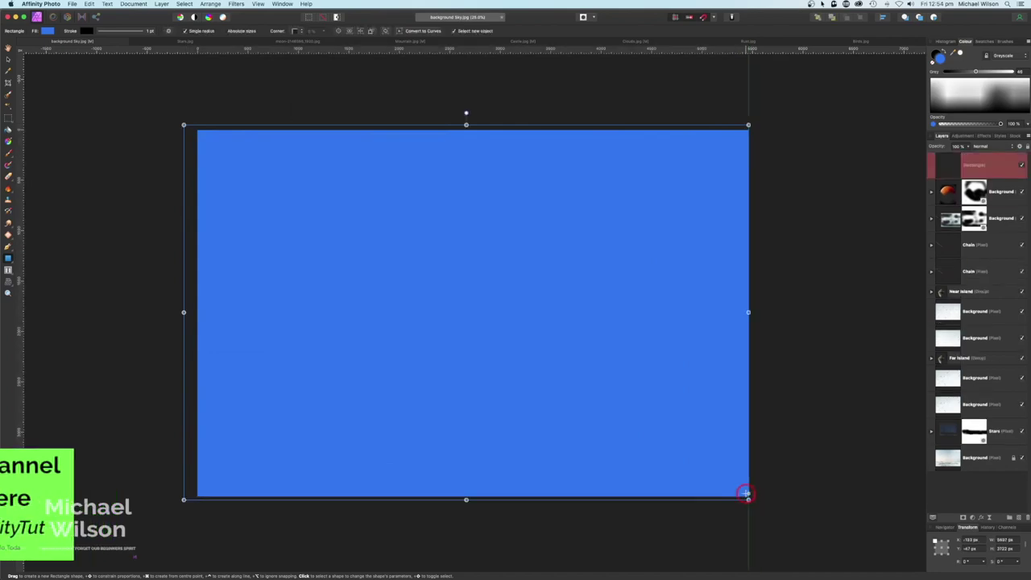
pyautogui.click(983, 148)
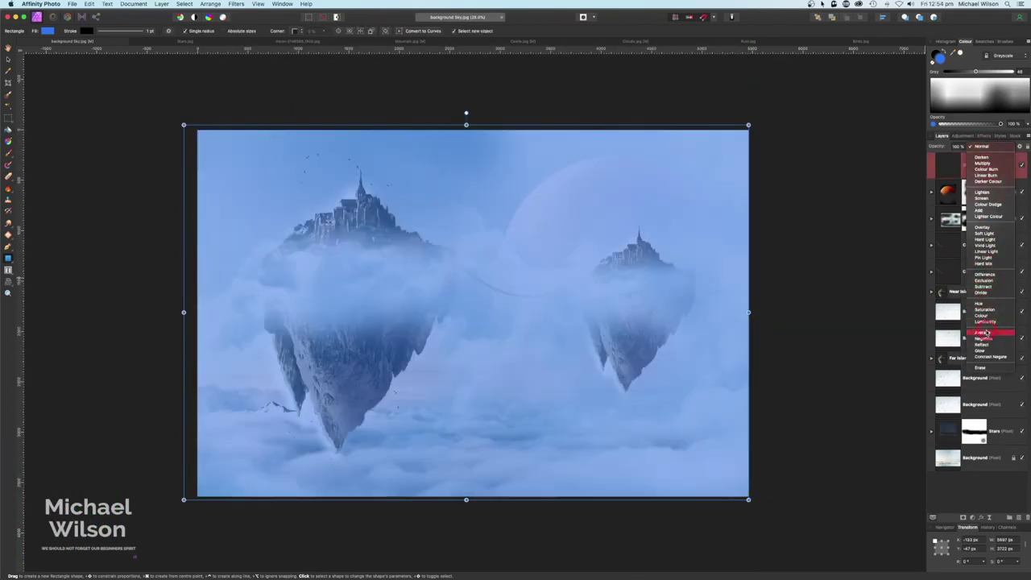
pyautogui.click(985, 333)
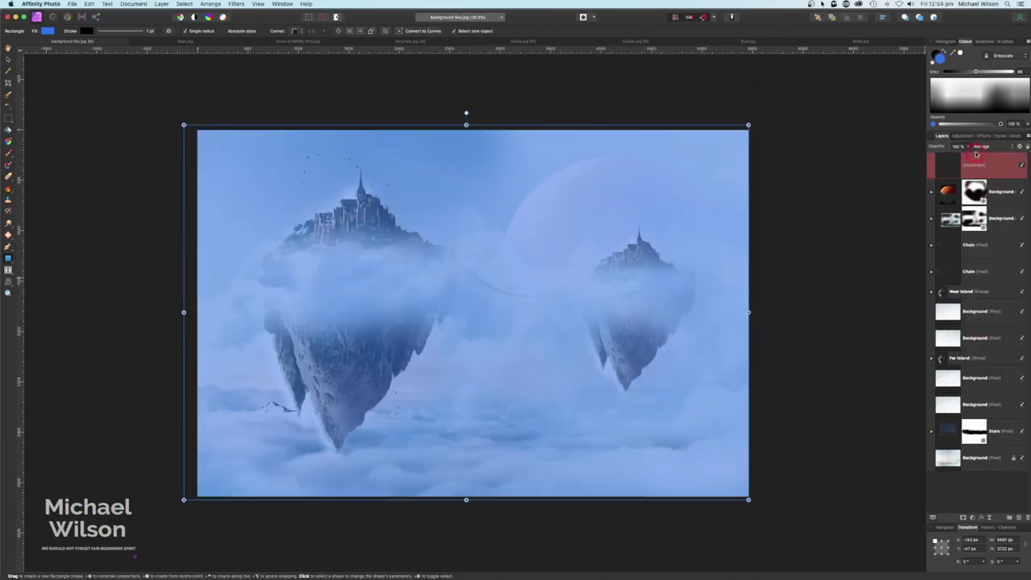
# Lower the blue rectangle's opacity to about 20% and toggle its visibility to compare the image with and without the tint.
pyautogui.moveTo(969, 148); pyautogui.dragTo(923, 157)
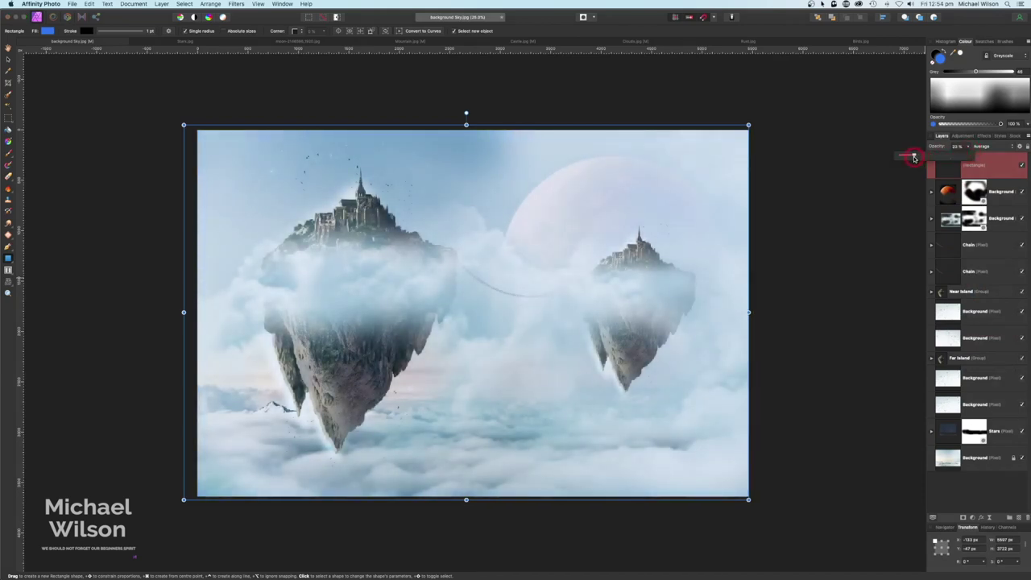
pyautogui.press('super+d')
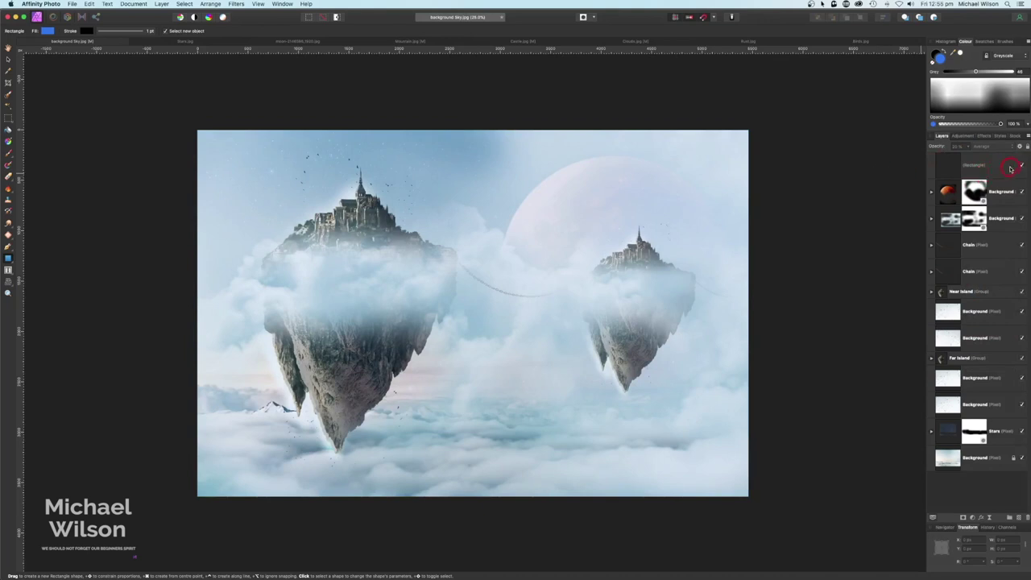
pyautogui.click(1022, 167)
pyautogui.click(1023, 167)
pyautogui.click(1013, 170)
# Add a Lens Filter adjustment with its orange filter colour above the blue rectangle.
pyautogui.click(981, 516)
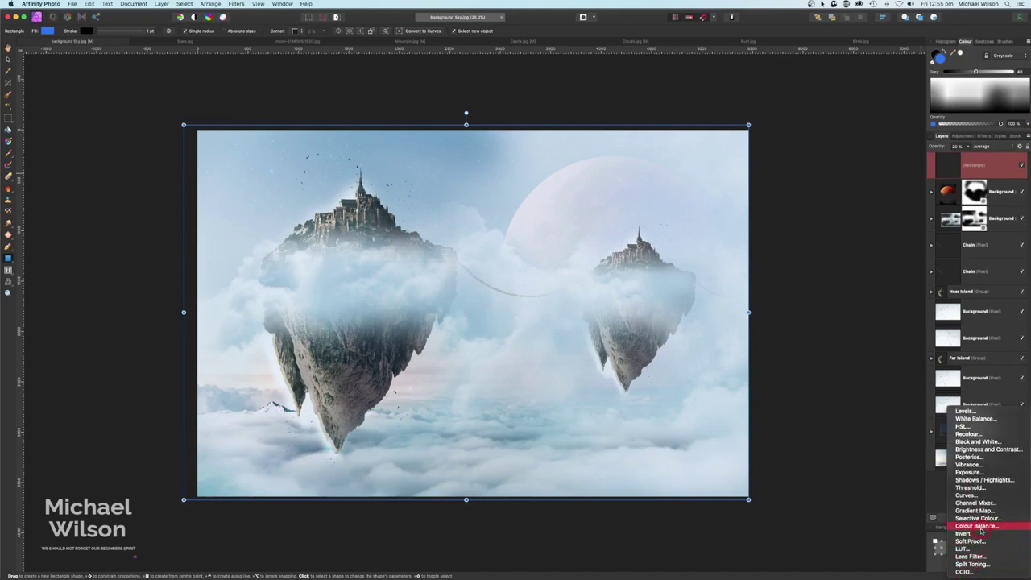
pyautogui.click(974, 564)
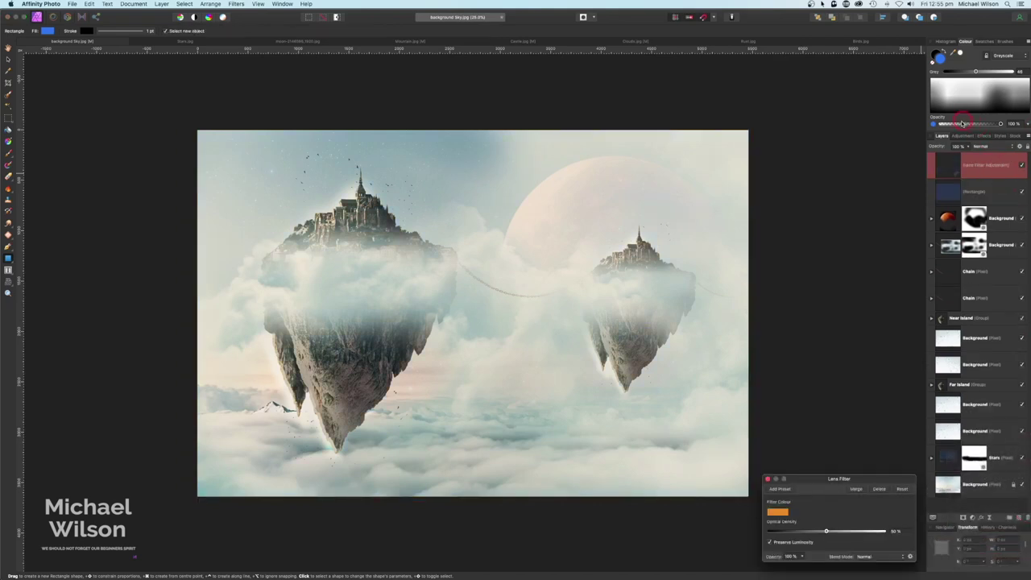
pyautogui.moveTo(874, 482); pyautogui.dragTo(868, 286)
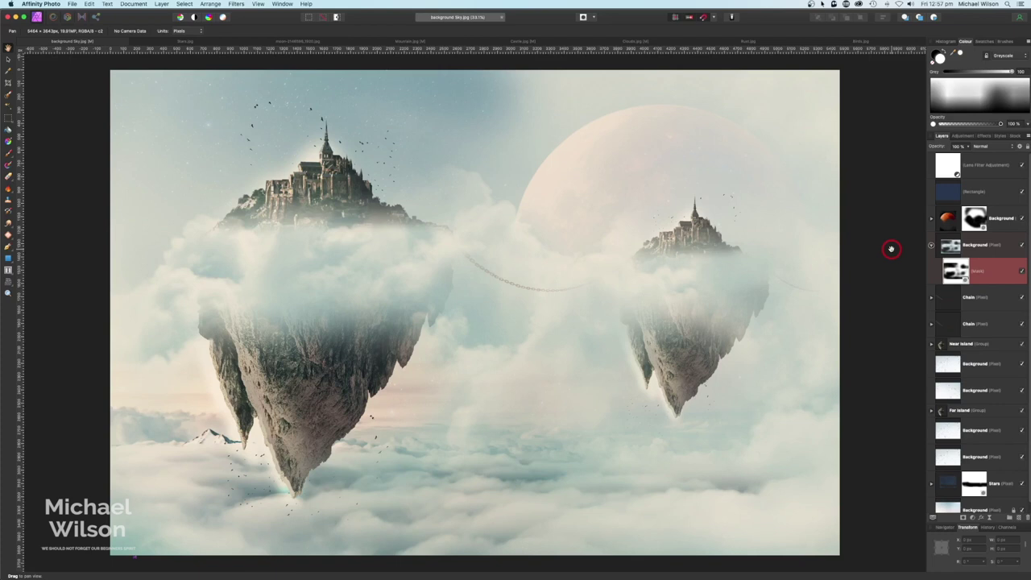
# Select the layers from the Lens Filter down through Stars and merge the visible image into a new pixel layer on top.
pyautogui.click(978, 170)
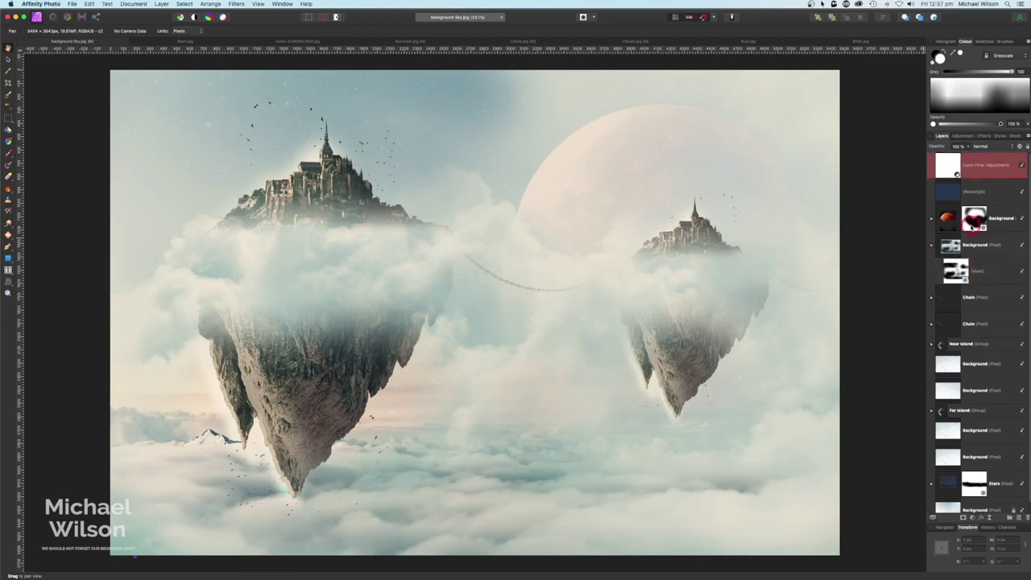
pyautogui.scroll(-1, 975, 445)
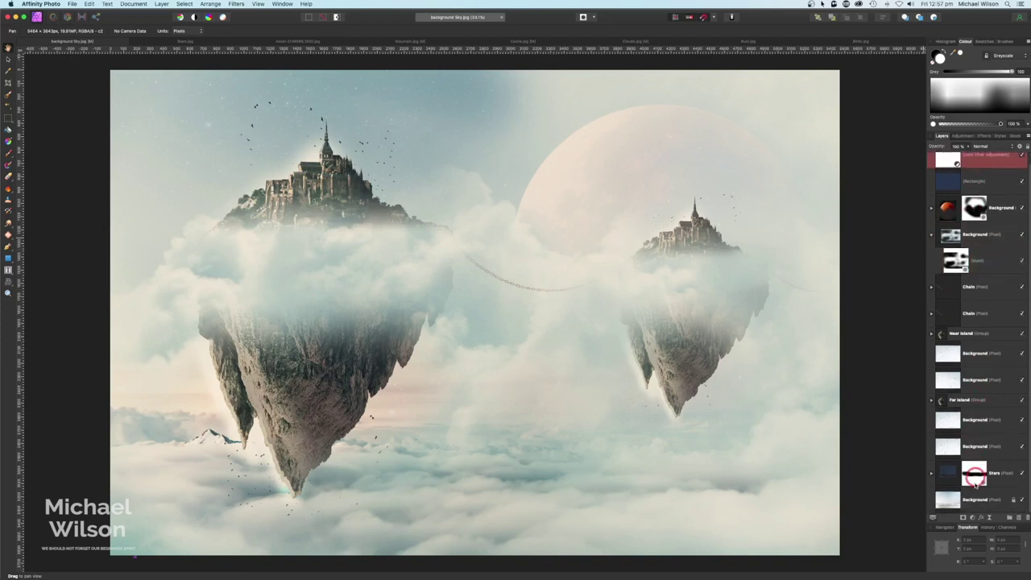
pyautogui.keyDown('shift'); pyautogui.click(1015, 469); pyautogui.keyUp('shift')
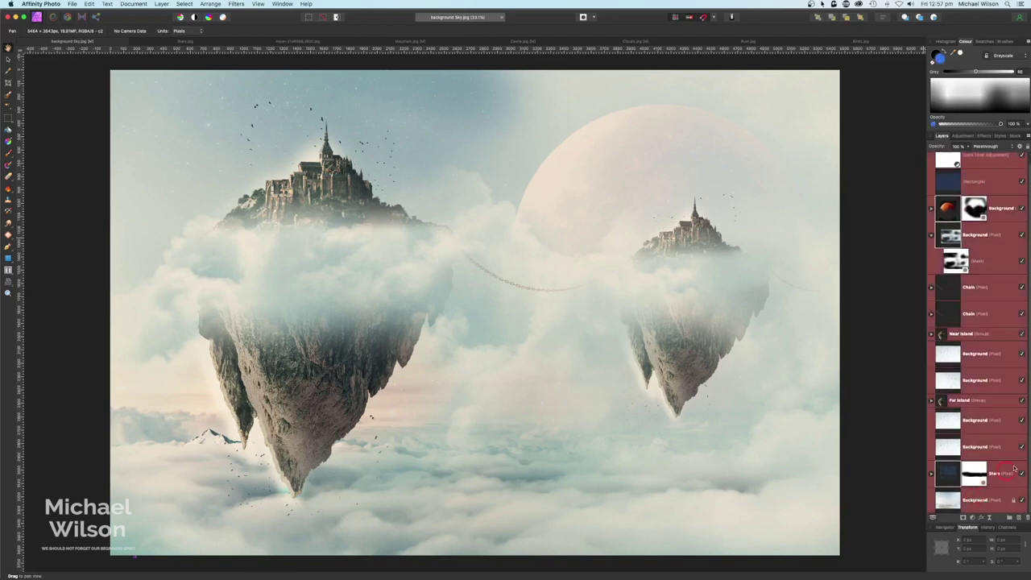
pyautogui.click(163, 5)
pyautogui.click(173, 243)
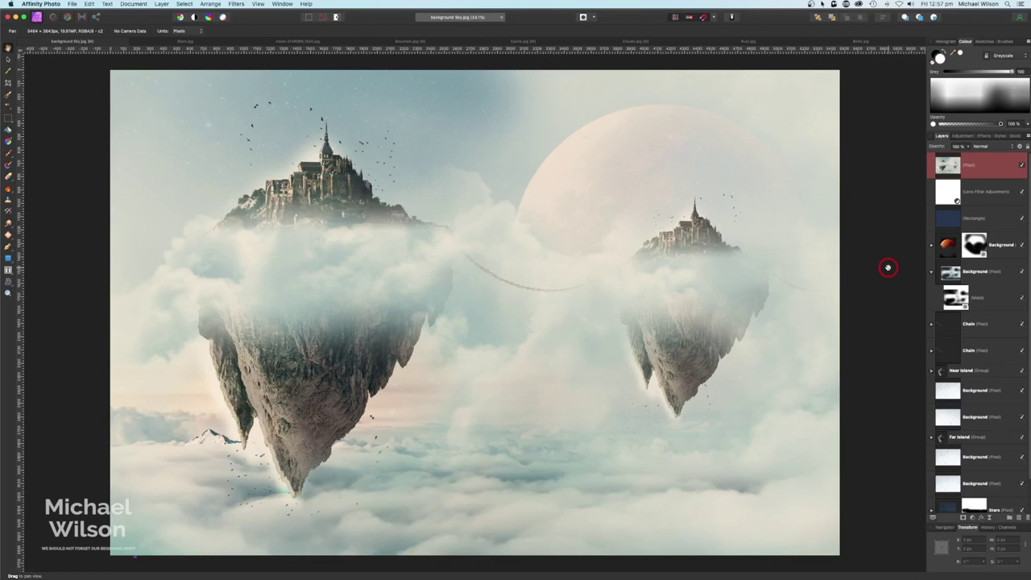
# Start tone mapping the merged layer with the Dramatic preset and set Tone Compression to 20%.
pyautogui.click(82, 17)
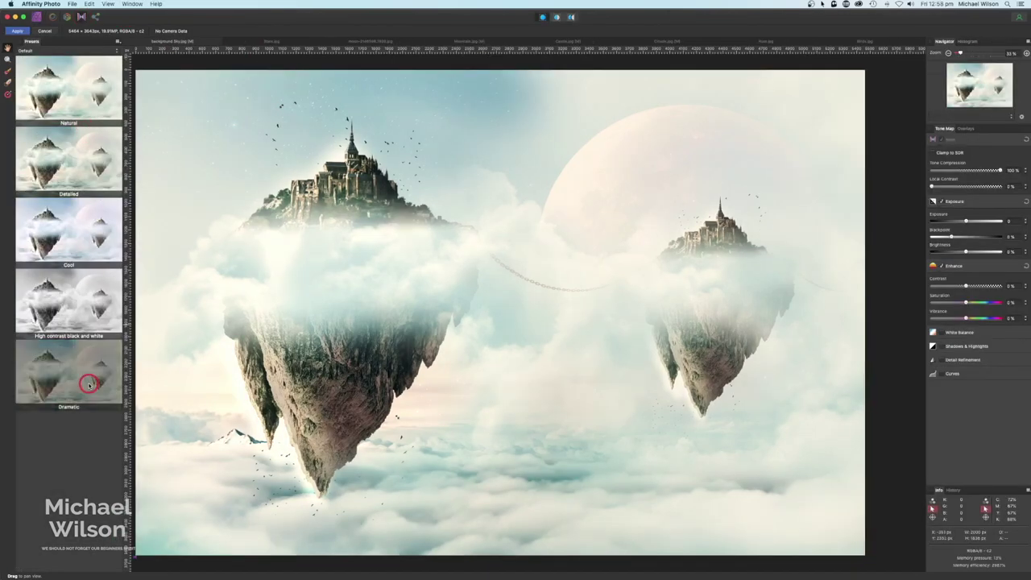
pyautogui.click(89, 384)
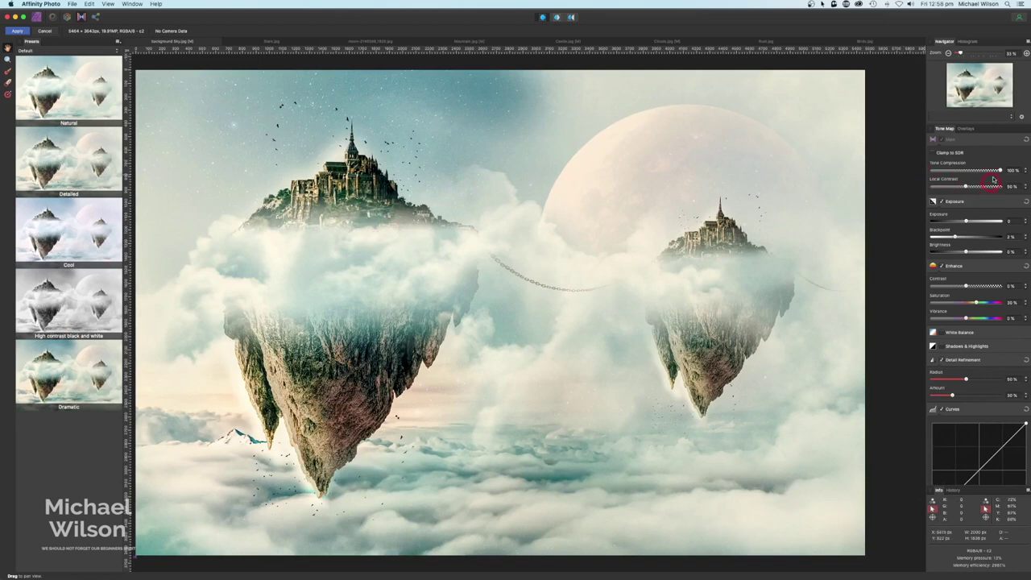
pyautogui.moveTo(991, 170); pyautogui.dragTo(945, 172)
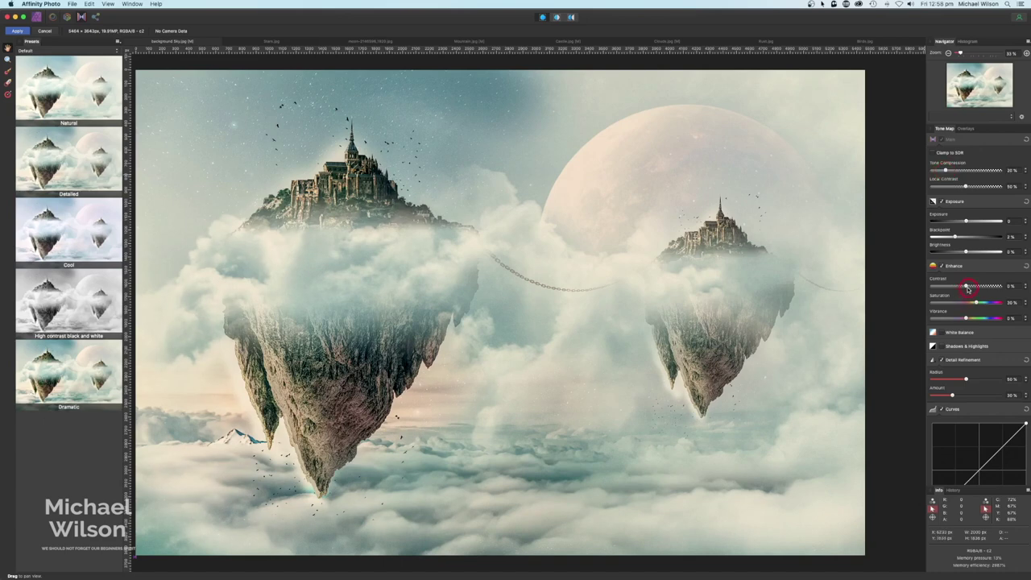
# Set the tone map's contrast to about -25% and saturation to 50%, fine-tune exposure and blackpoint, and apply the tone mapping.
pyautogui.moveTo(967, 287); pyautogui.dragTo(950, 288)
pyautogui.moveTo(949, 287); pyautogui.dragTo(984, 303)
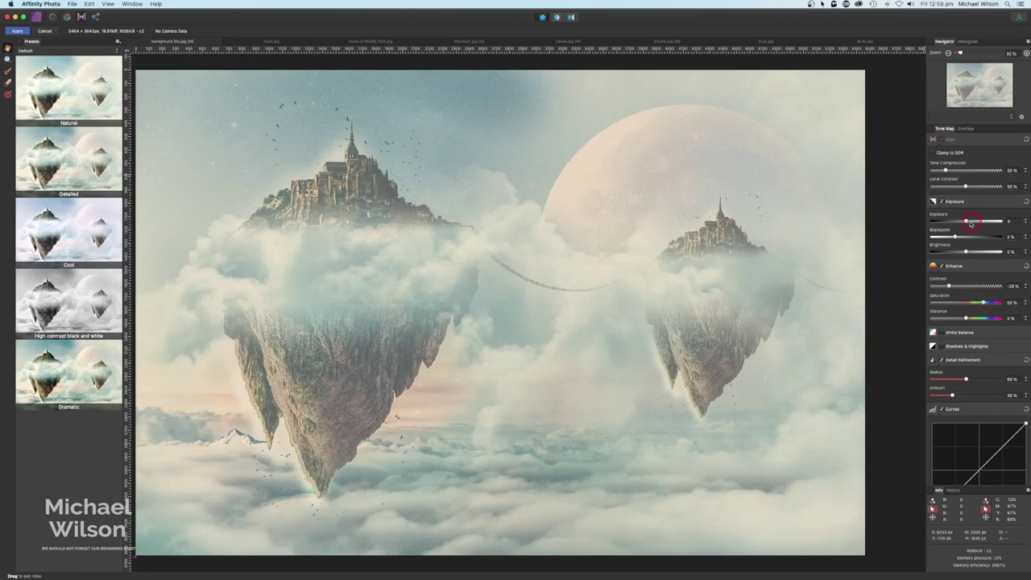
pyautogui.moveTo(971, 222); pyautogui.dragTo(965, 222)
pyautogui.click(1027, 236)
pyautogui.click(18, 33)
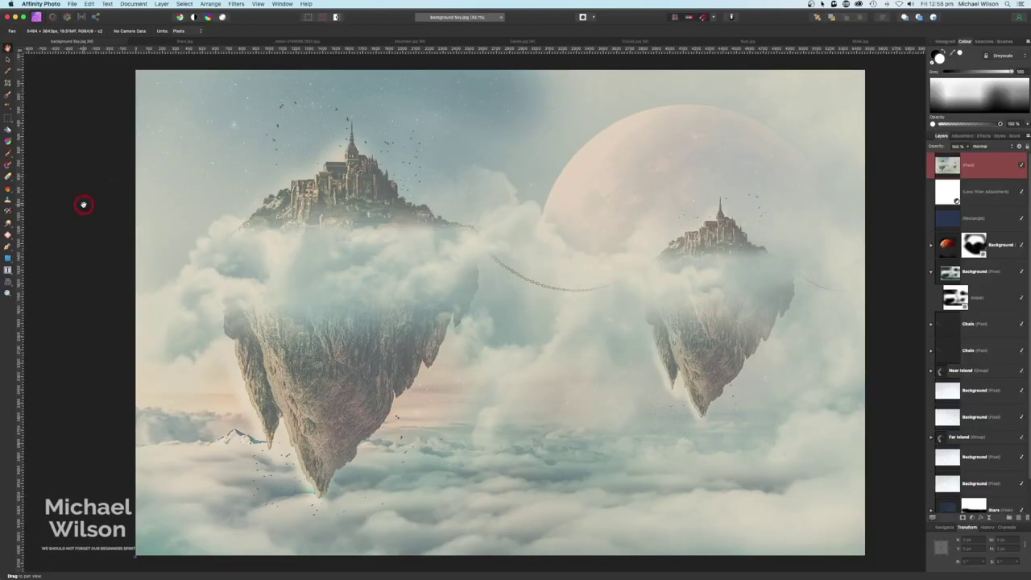